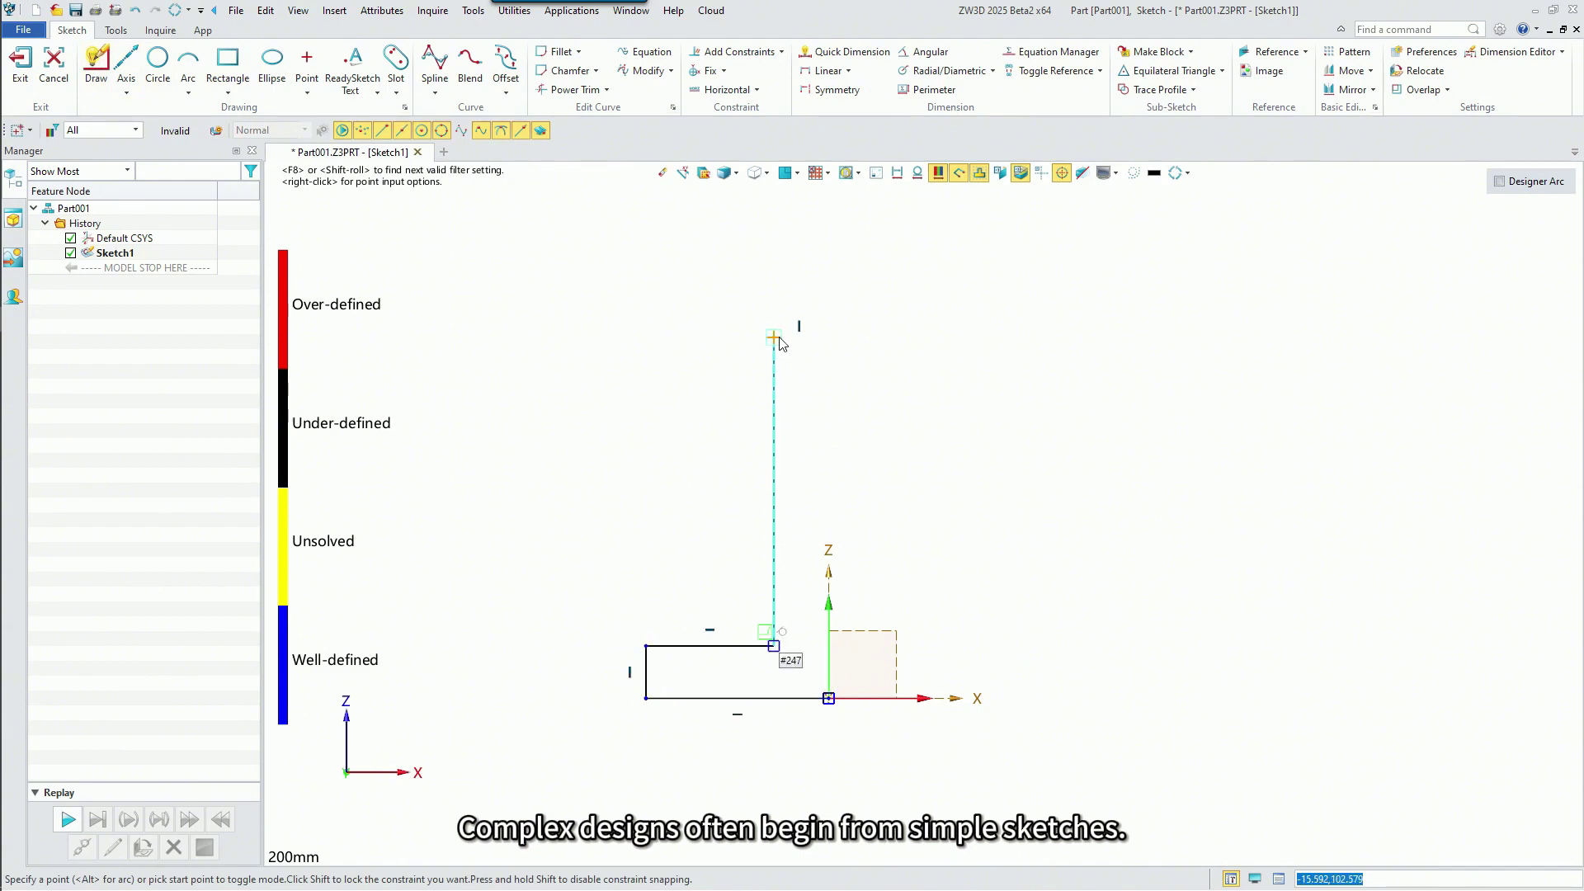
# - Revolve Sketch1 about axis 0,0,1 into Revolve1_Base, a ball-topped stem on a round base
pyautogui.scroll(-2, 773, 510)
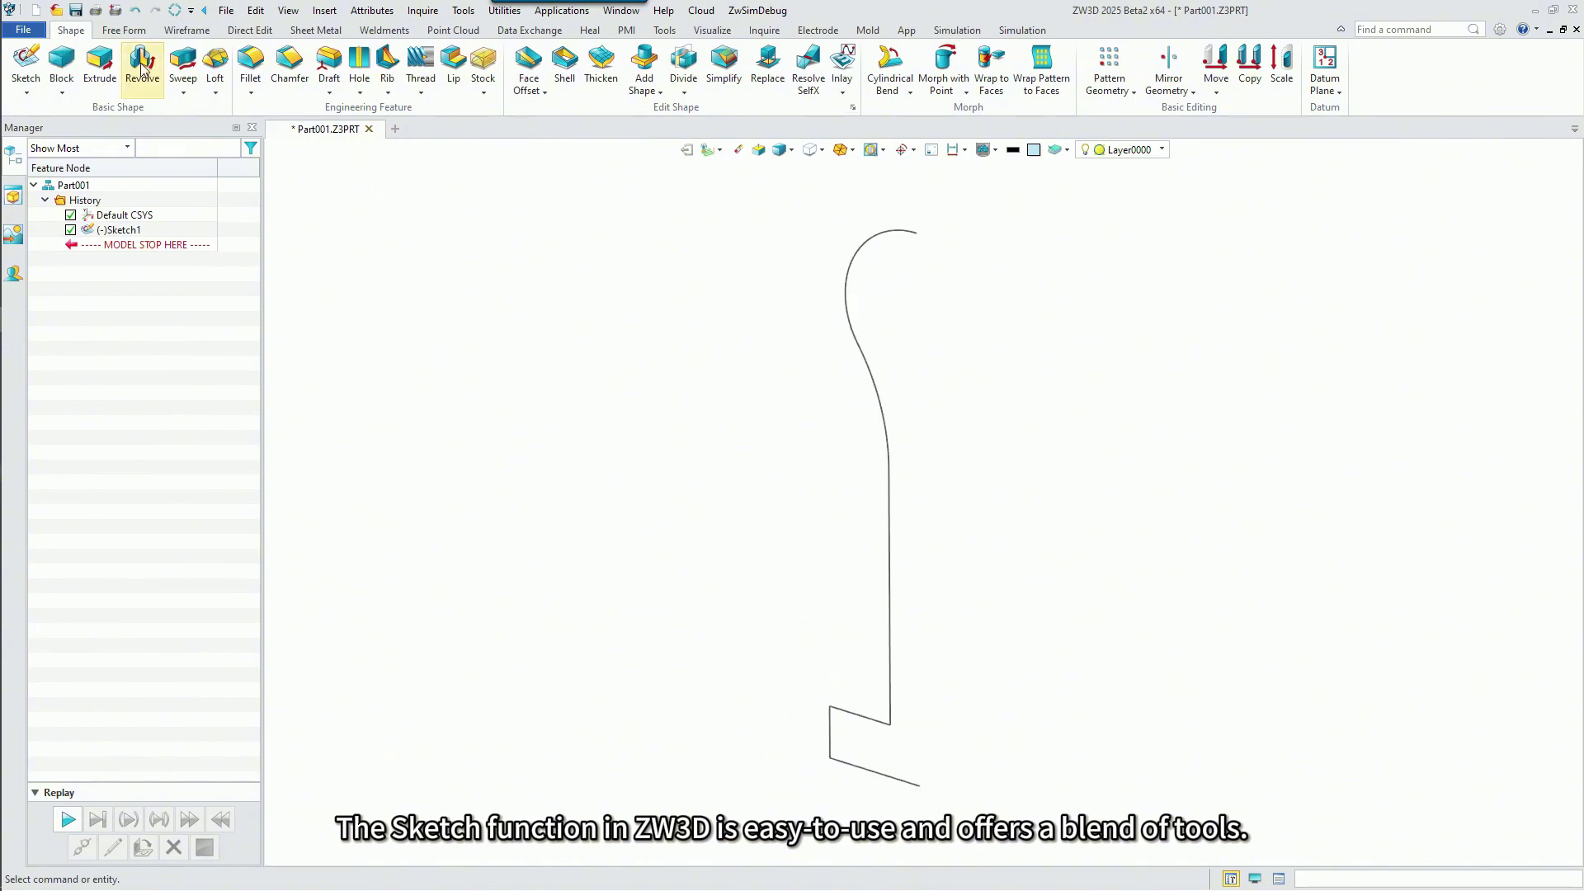
pyautogui.click(142, 65)
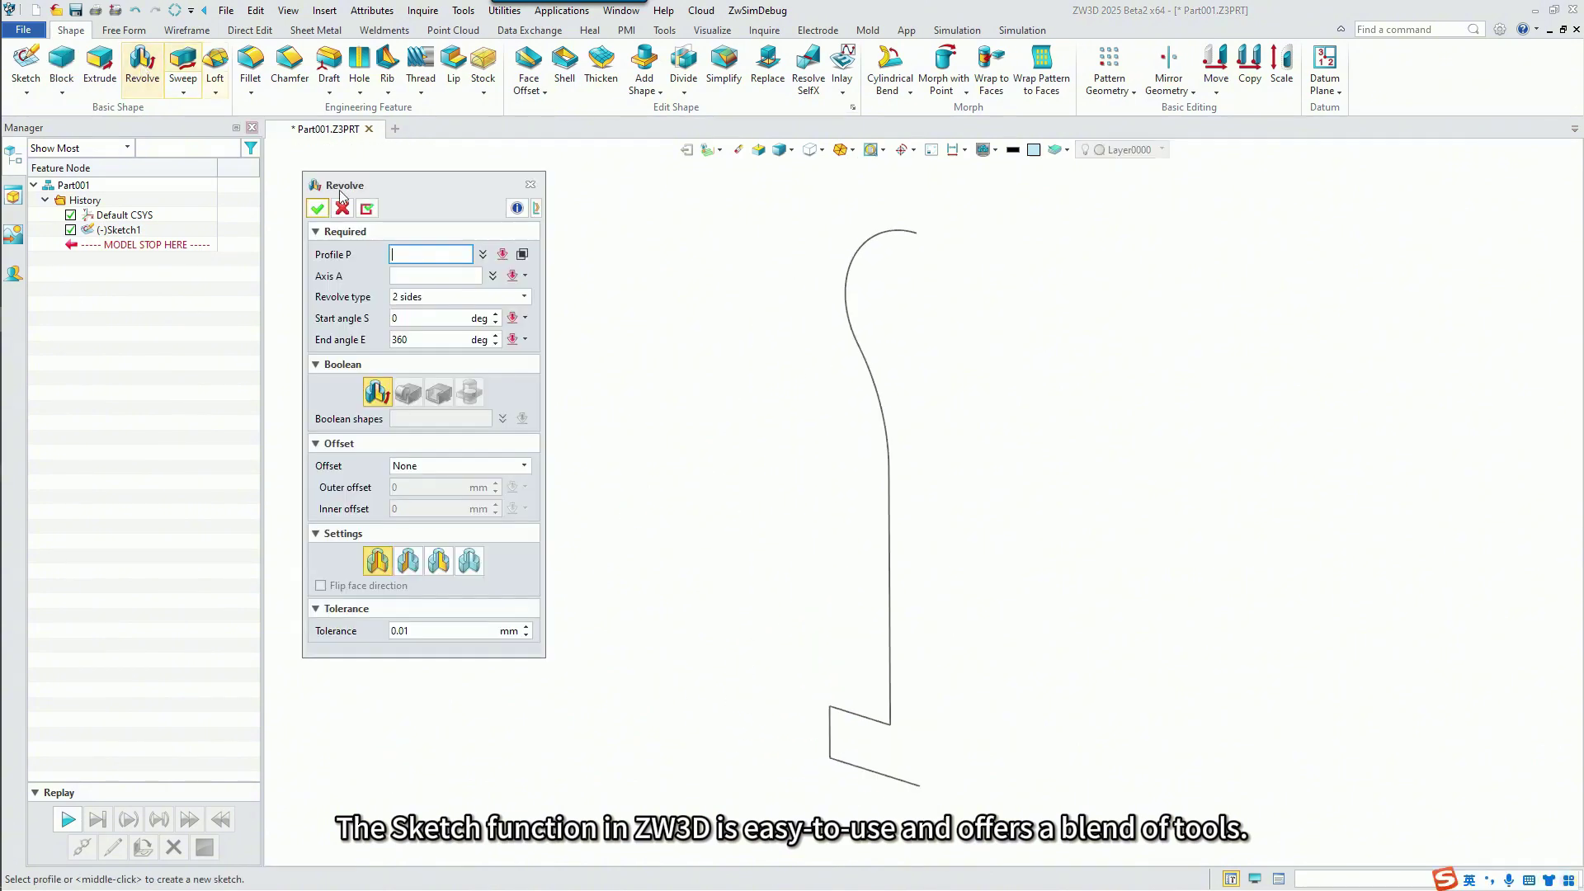
pyautogui.click(843, 324)
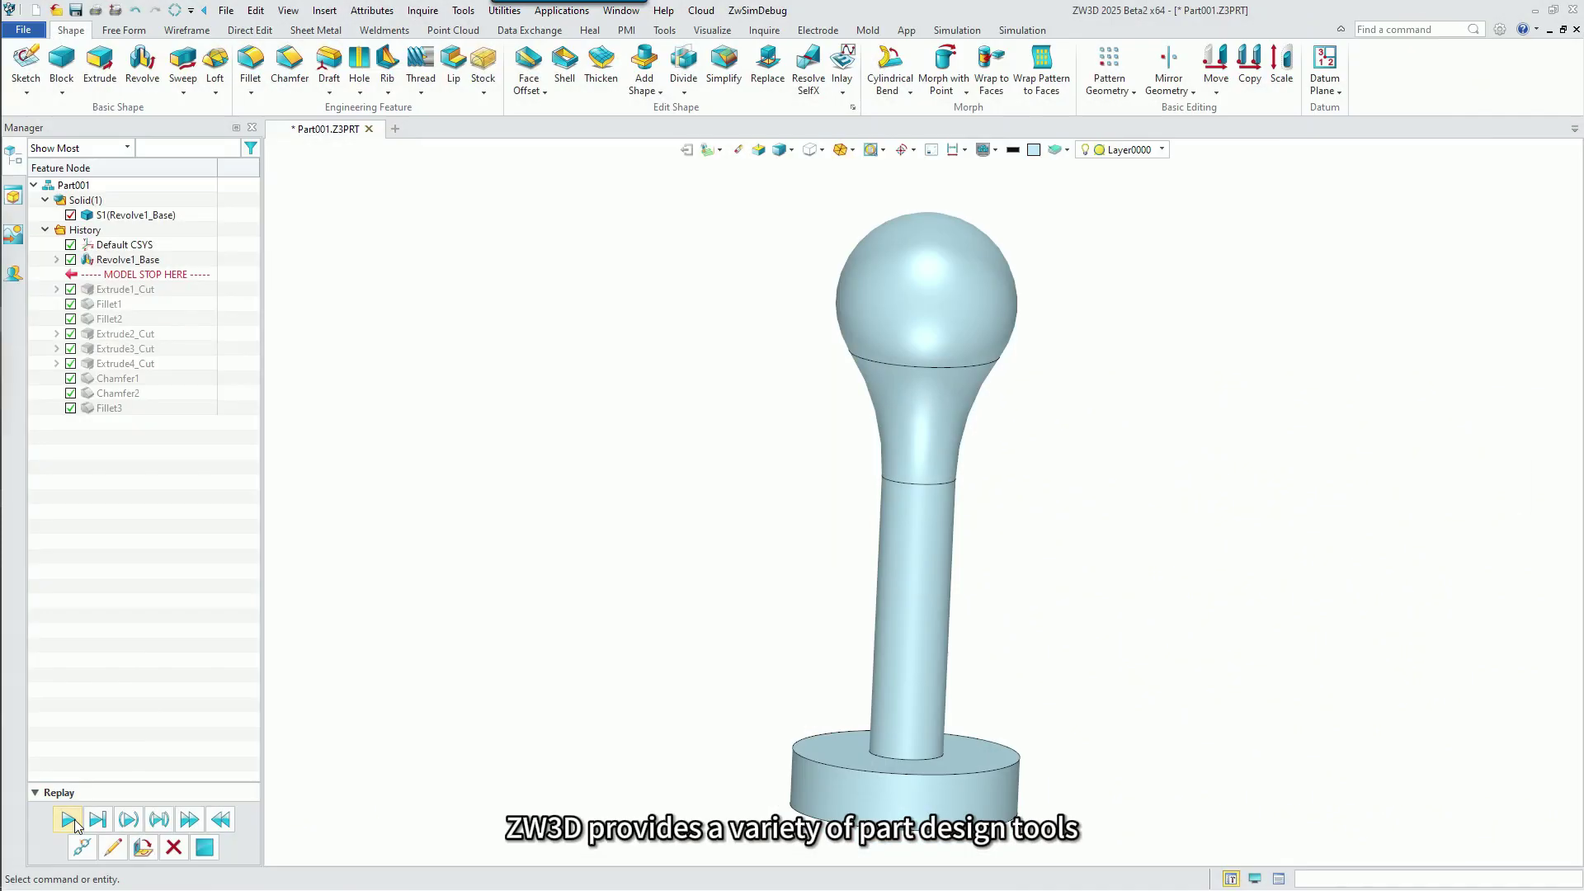
# - Replay the connecting rod's build history and assign a steel material to solid S1
pyautogui.click(70, 819)
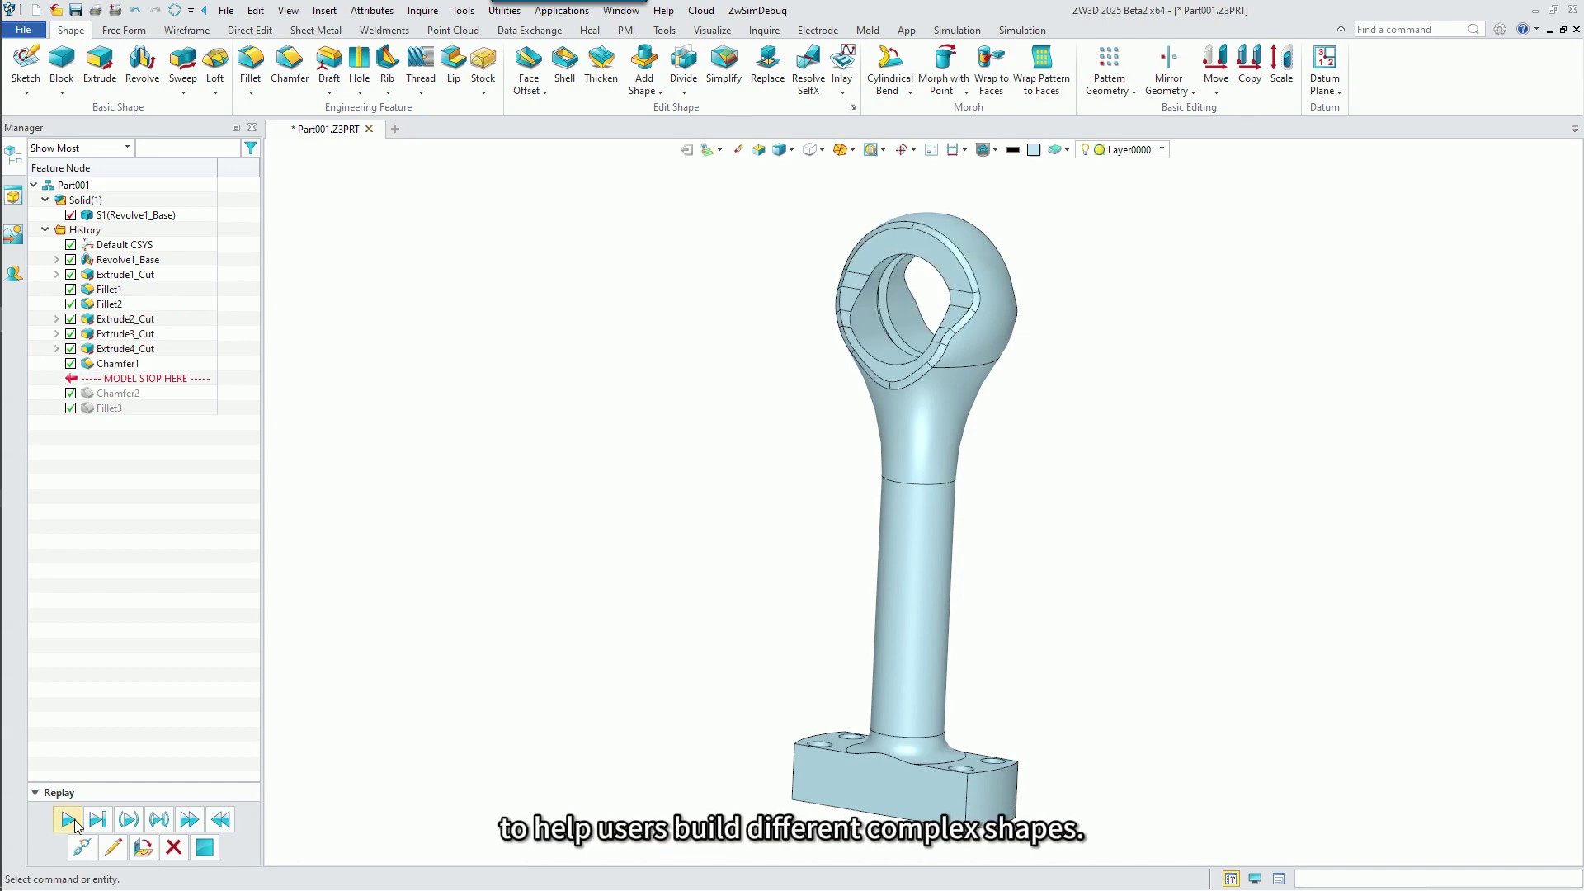
pyautogui.rightClick(154, 216)
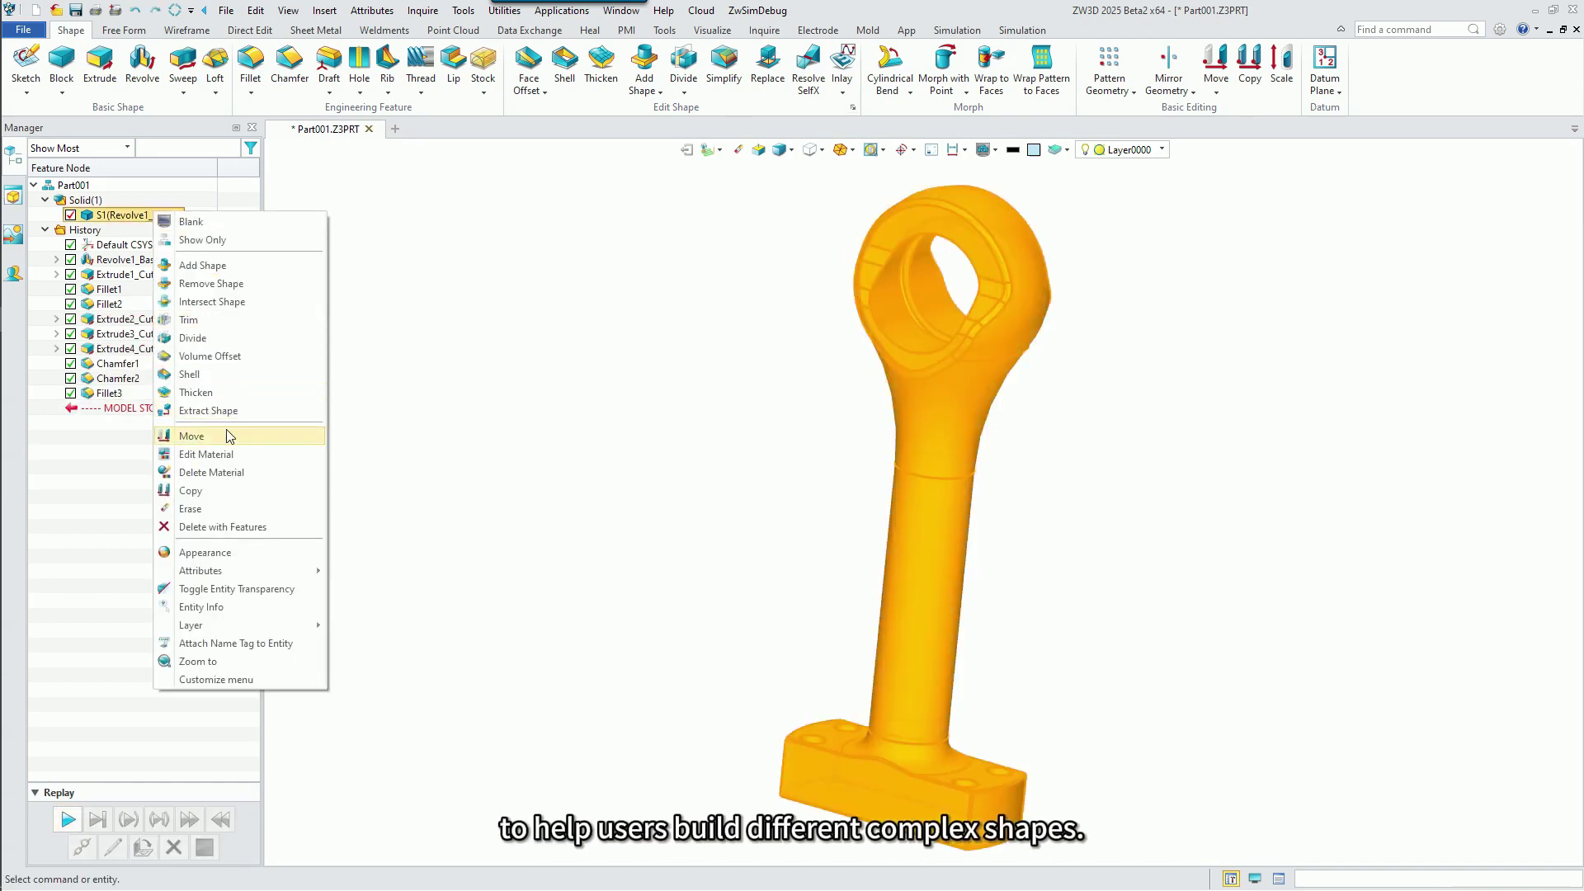
pyautogui.click(206, 454)
pyautogui.click(552, 718)
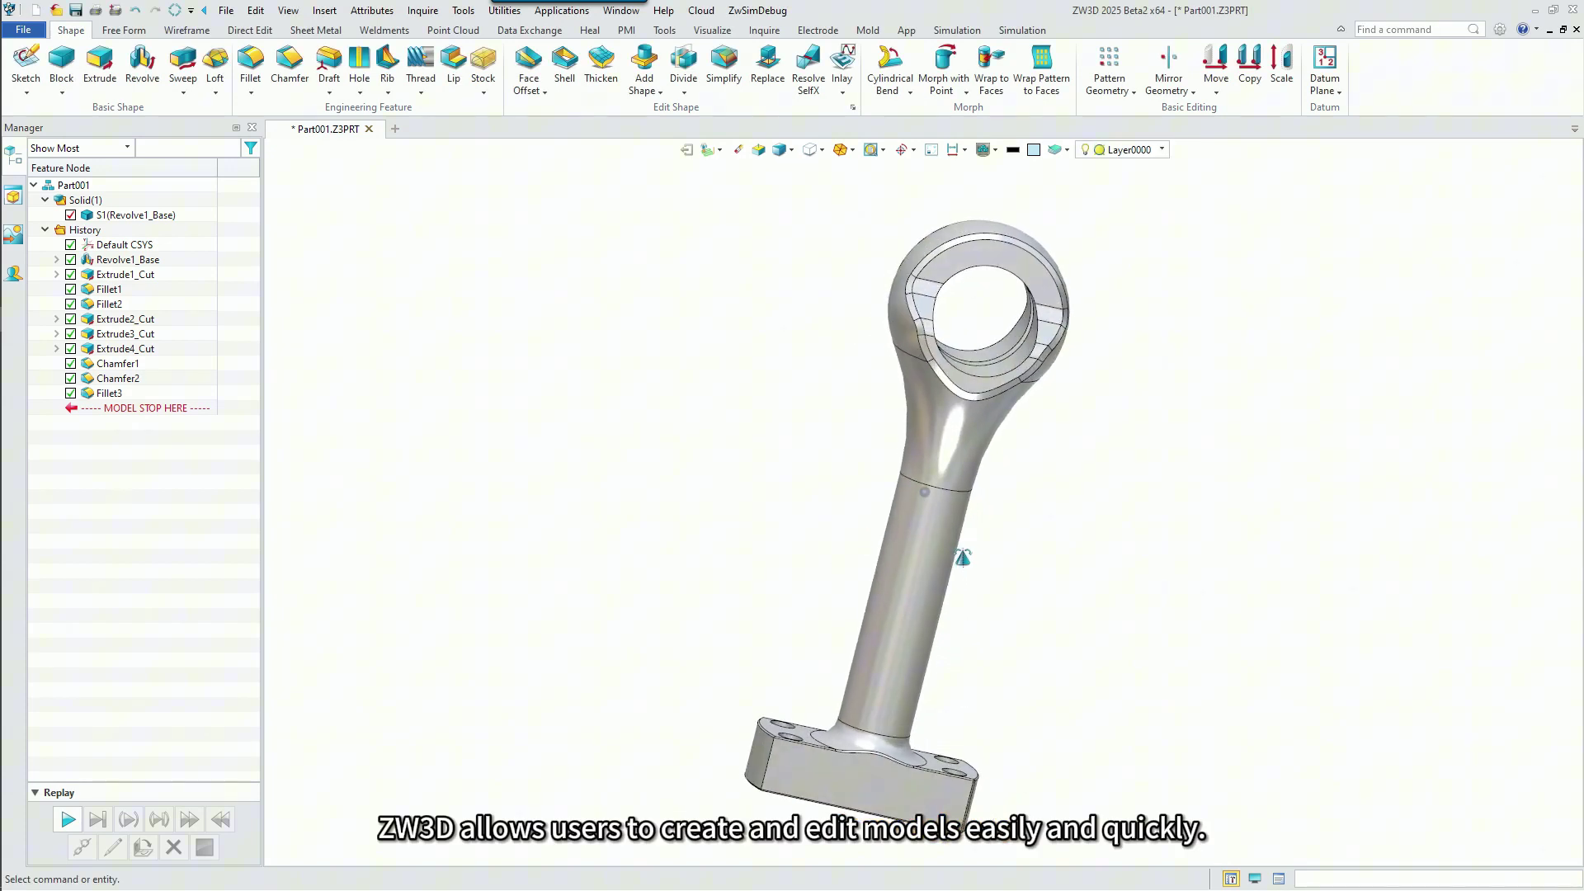
pyautogui.moveTo(963, 558); pyautogui.dragTo(1245, 693, button='middle')
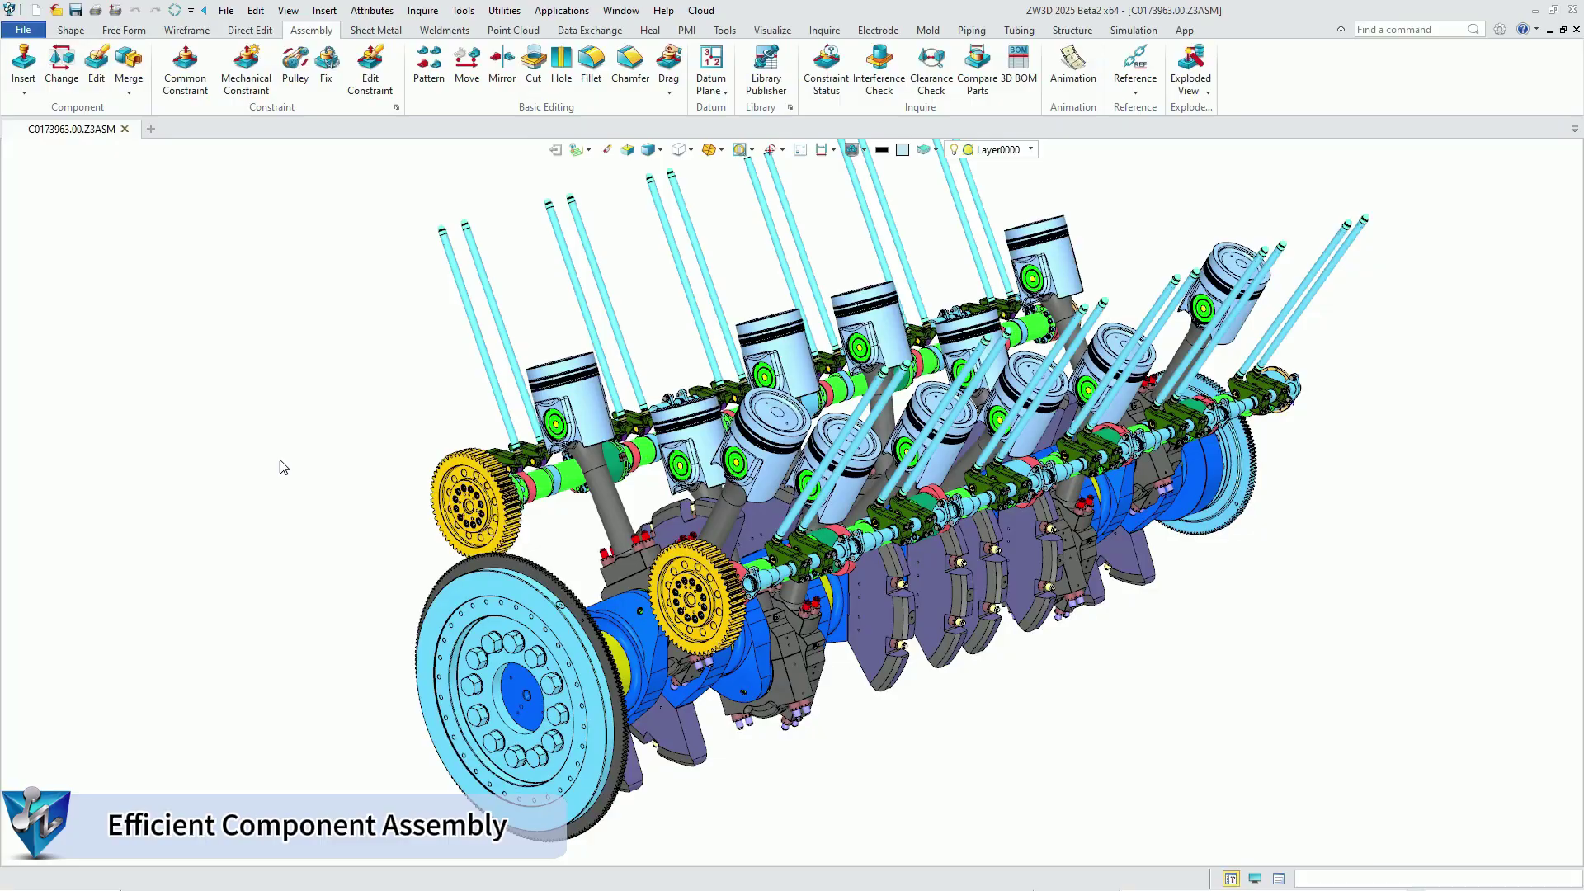
# - Add a common constraint seating the piston face on the cylinder liner's top face
pyautogui.moveTo(283, 467); pyautogui.dragTo(269, 410, button='middle')
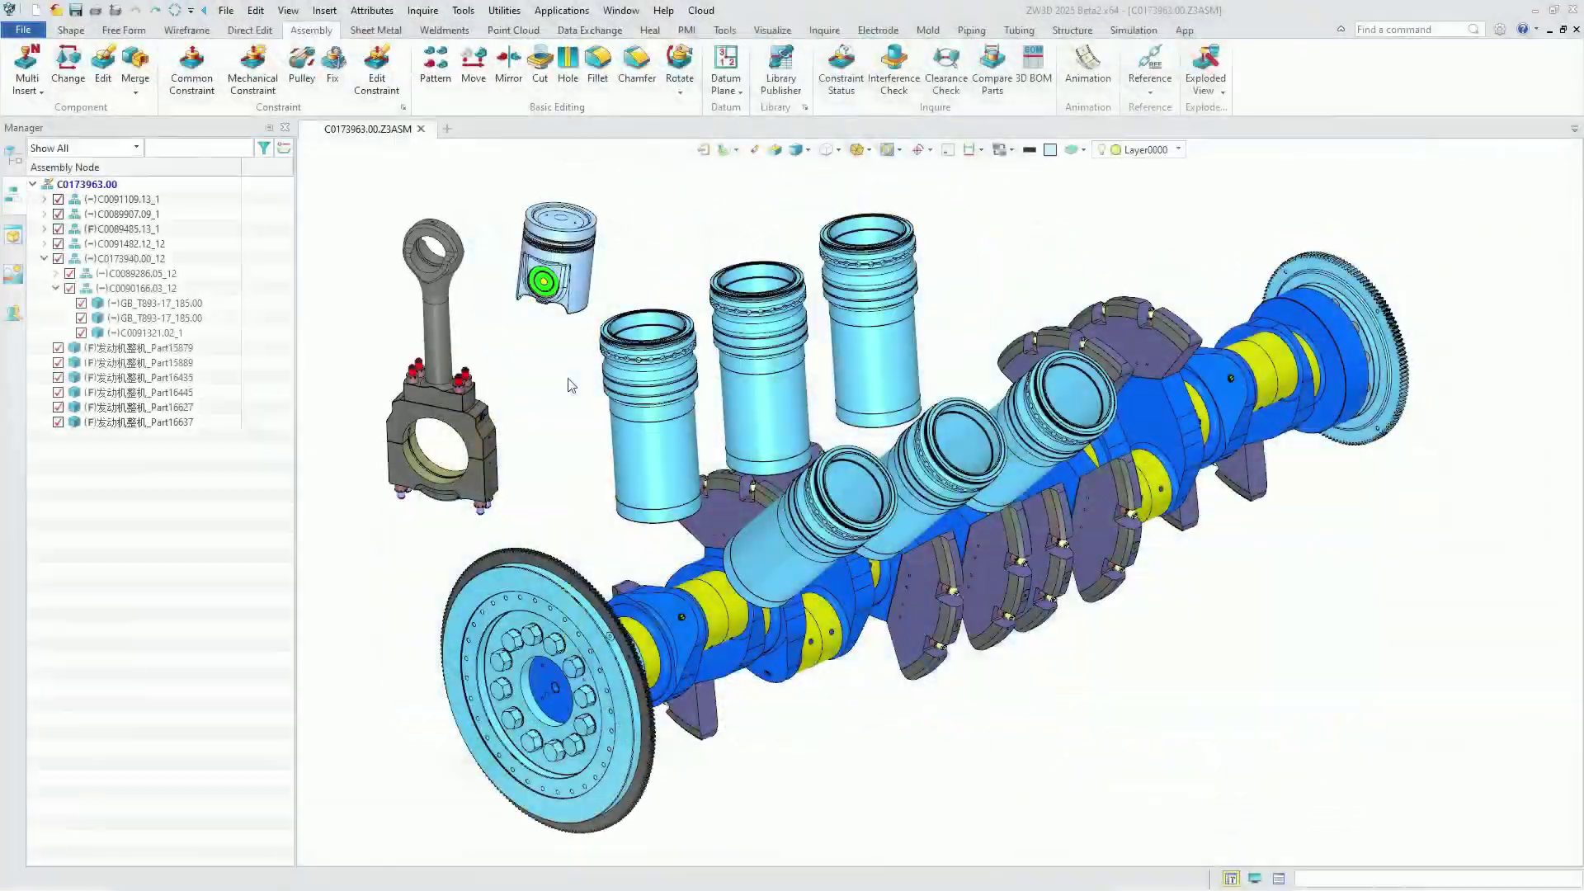
pyautogui.moveTo(566, 382); pyautogui.dragTo(545, 354, button='middle')
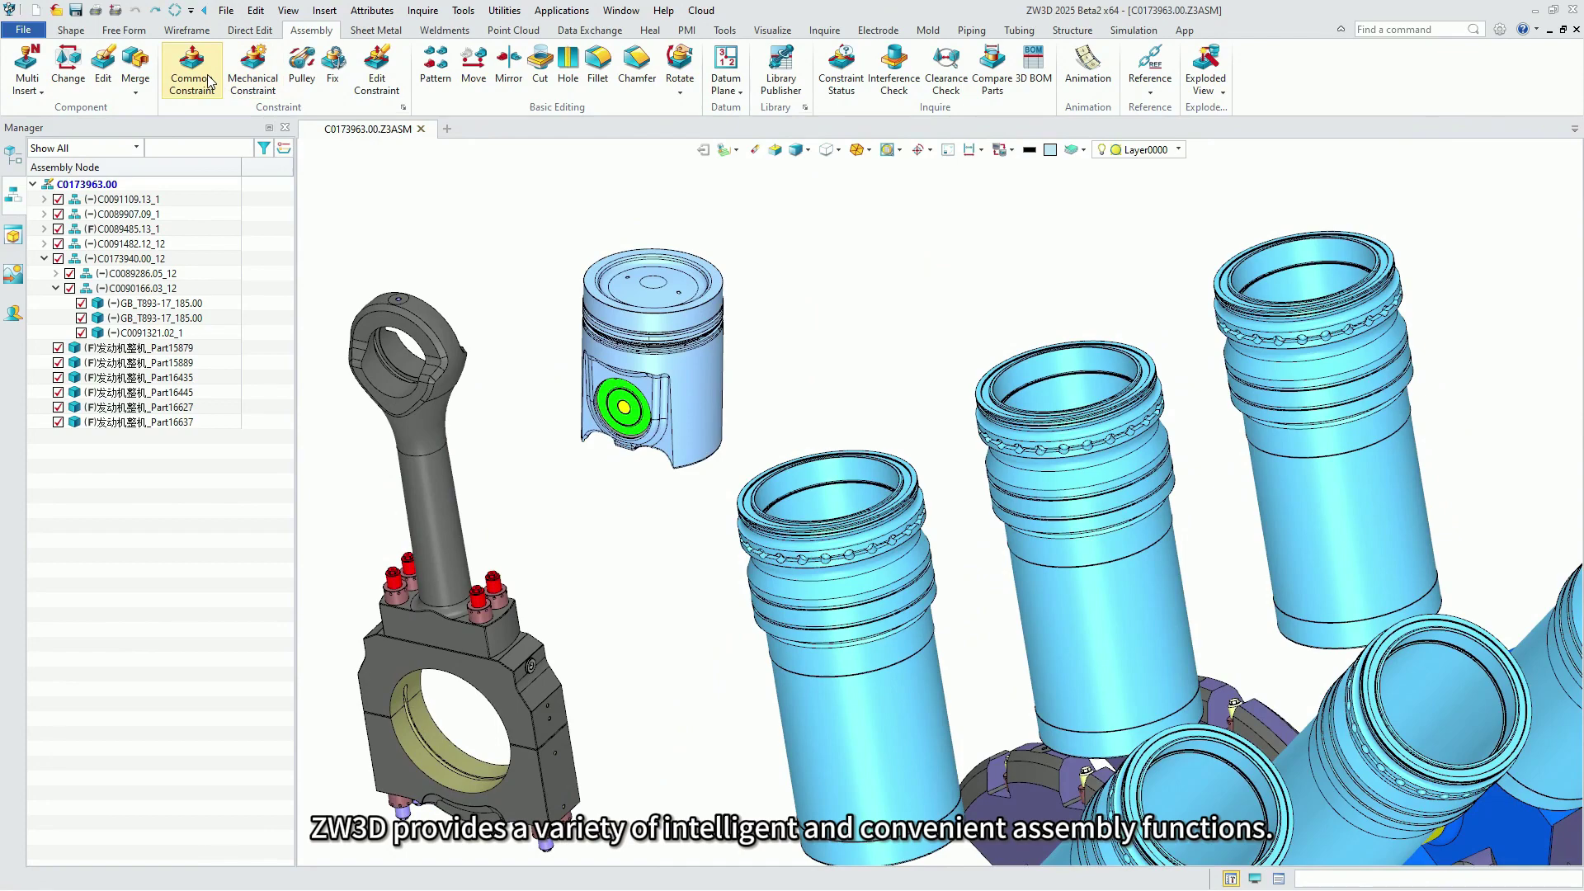
pyautogui.click(211, 83)
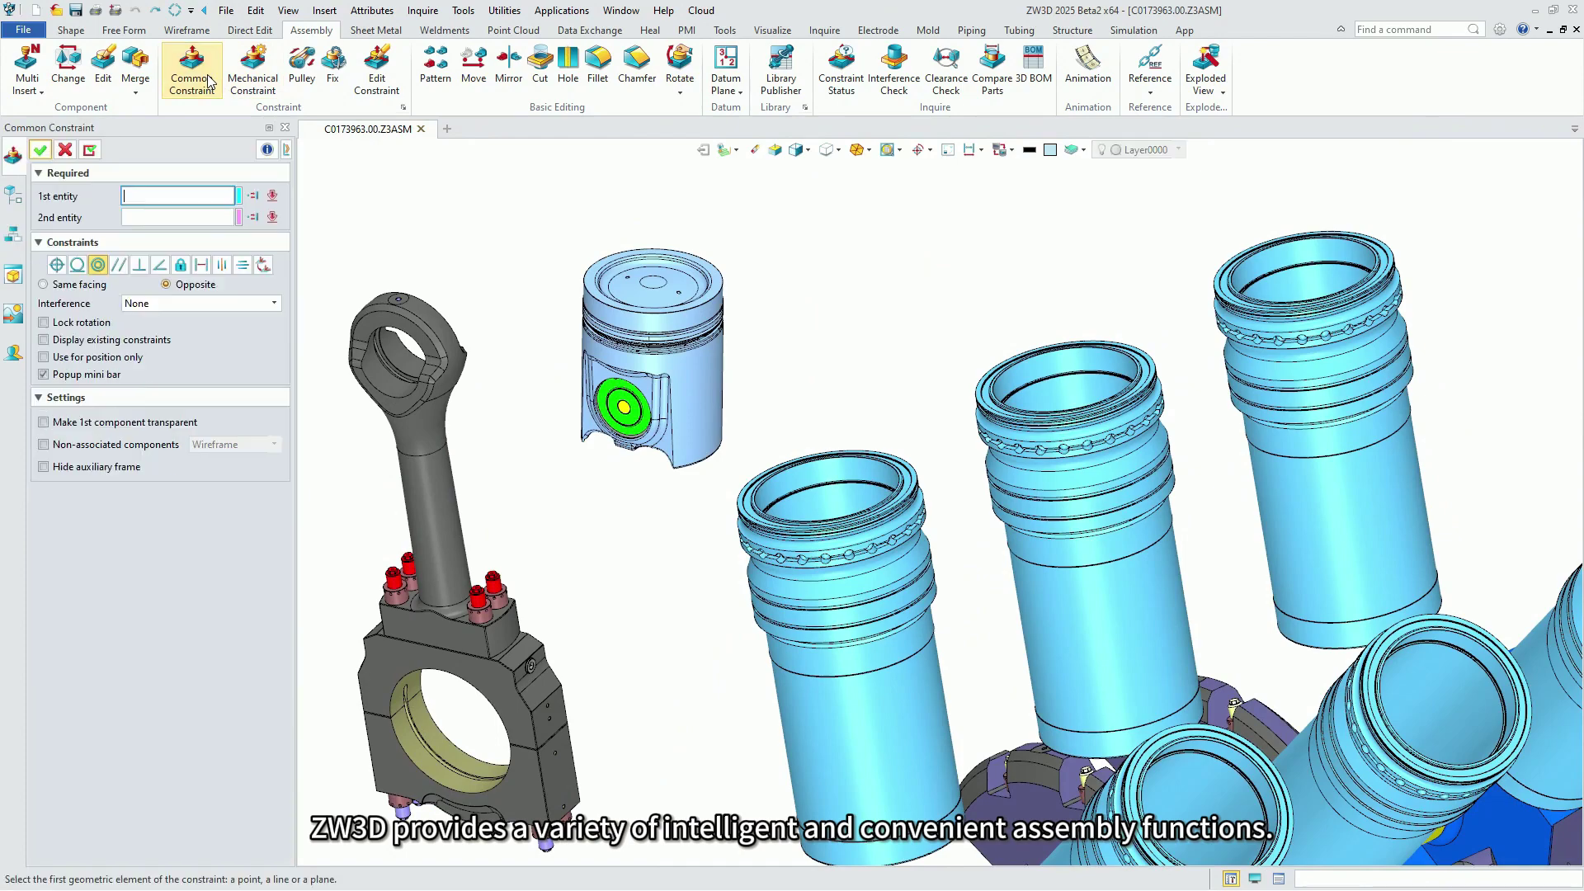
pyautogui.scroll(3, 685, 338)
pyautogui.click(705, 346)
pyautogui.scroll(4, 805, 334)
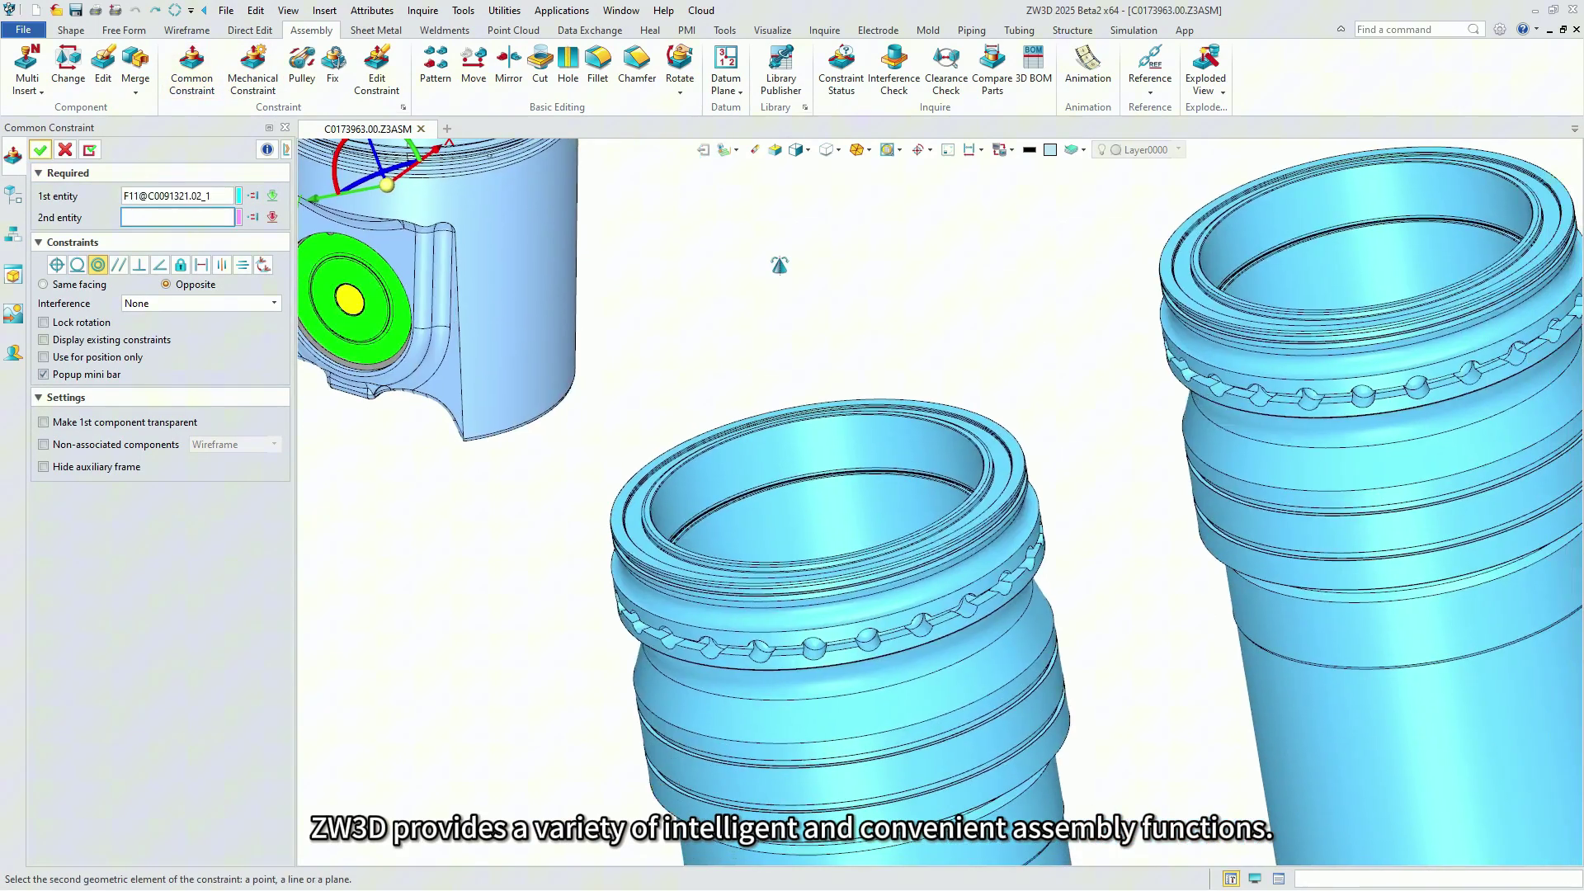
pyautogui.click(830, 475)
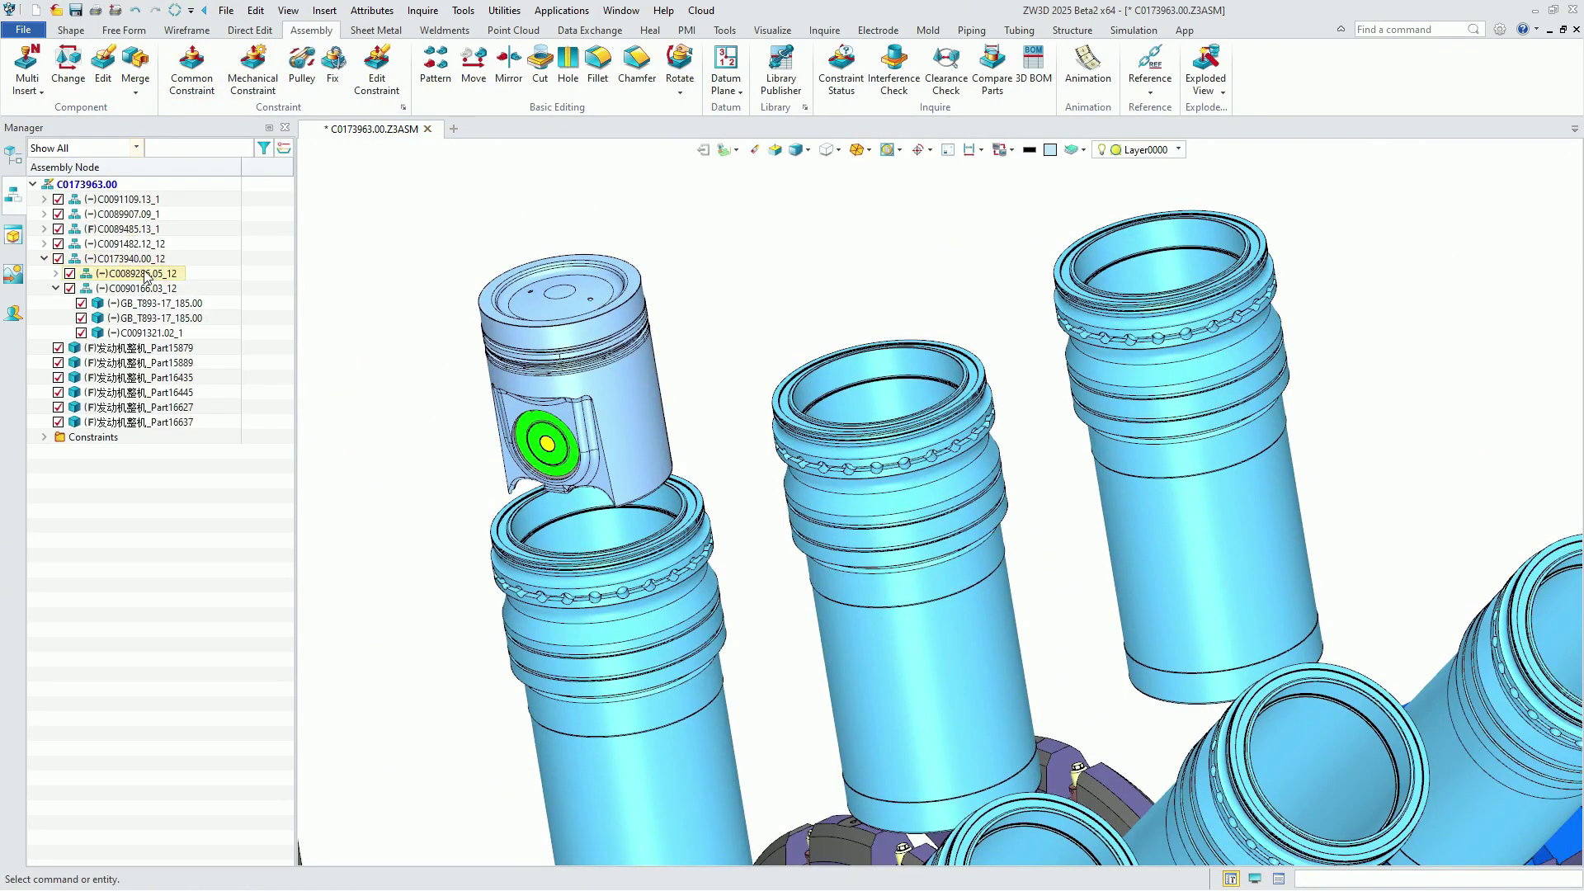
# - Copy subassembly C0173940.00_12 with its constraints into another cylinder liner
pyautogui.rightClick(138, 265)
pyautogui.click(198, 459)
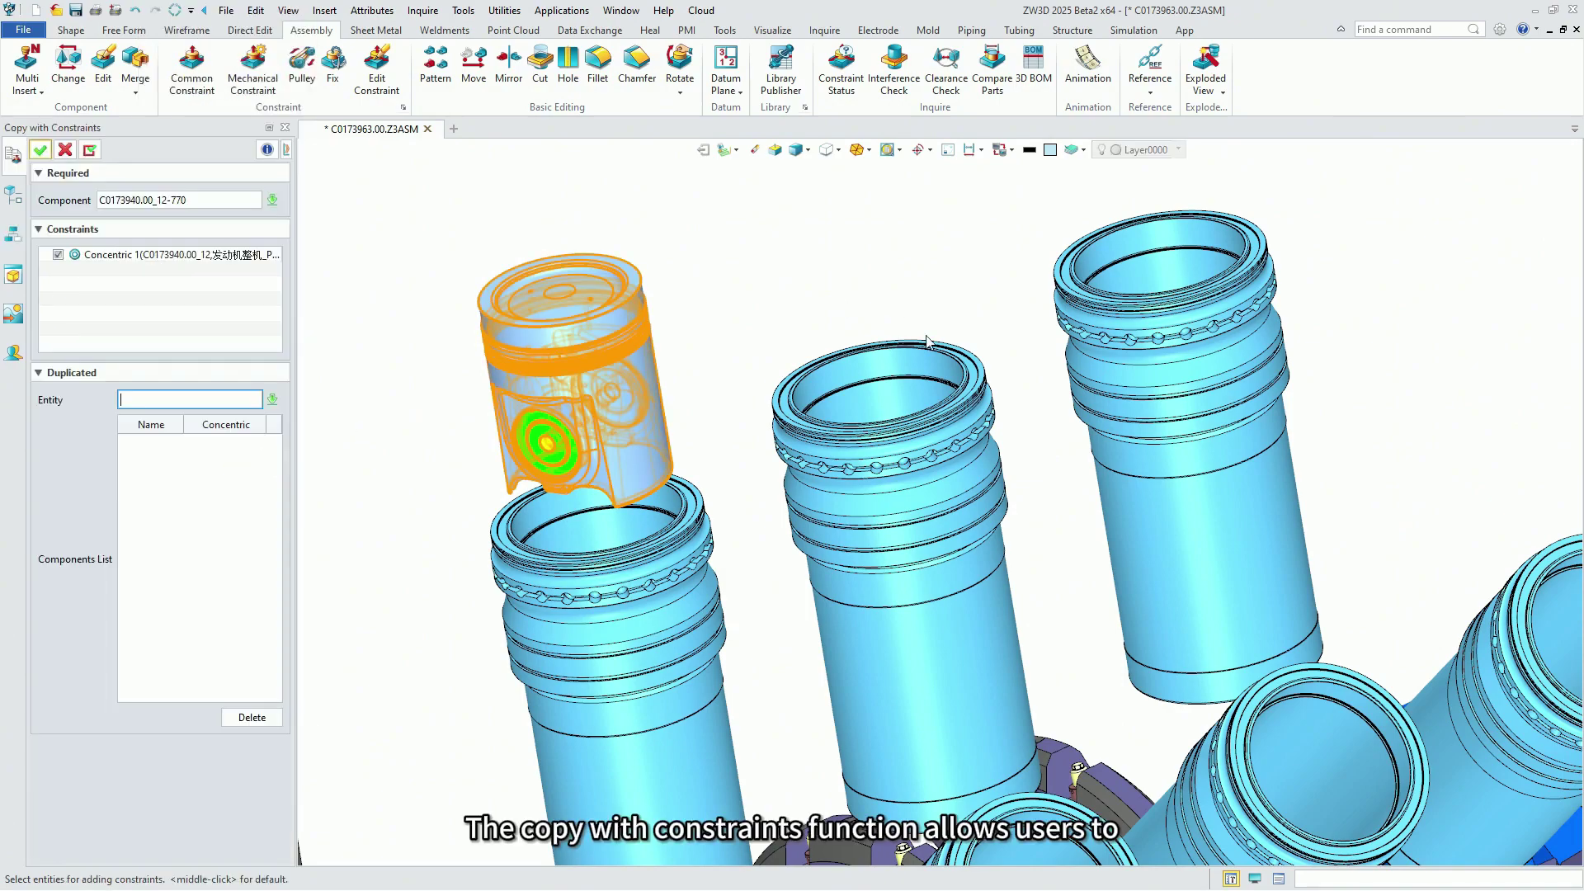
pyautogui.click(869, 396)
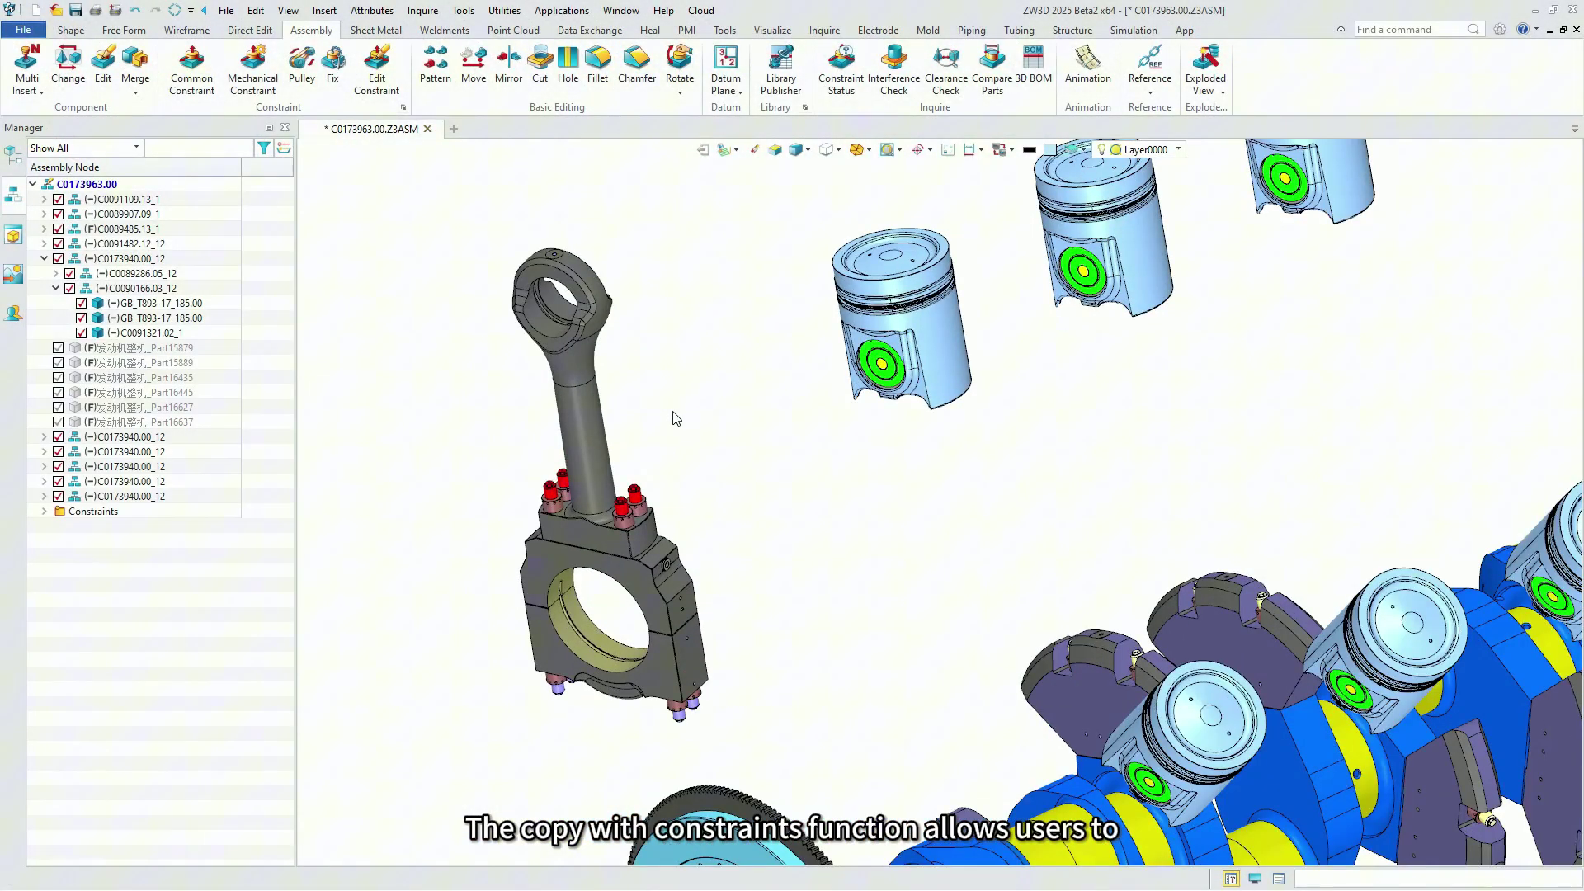
pyautogui.moveTo(673, 417); pyautogui.dragTo(328, 148, button='middle')
# - Constrain the connecting rod's bearing face to a crankshaft journal
pyautogui.click(185, 80)
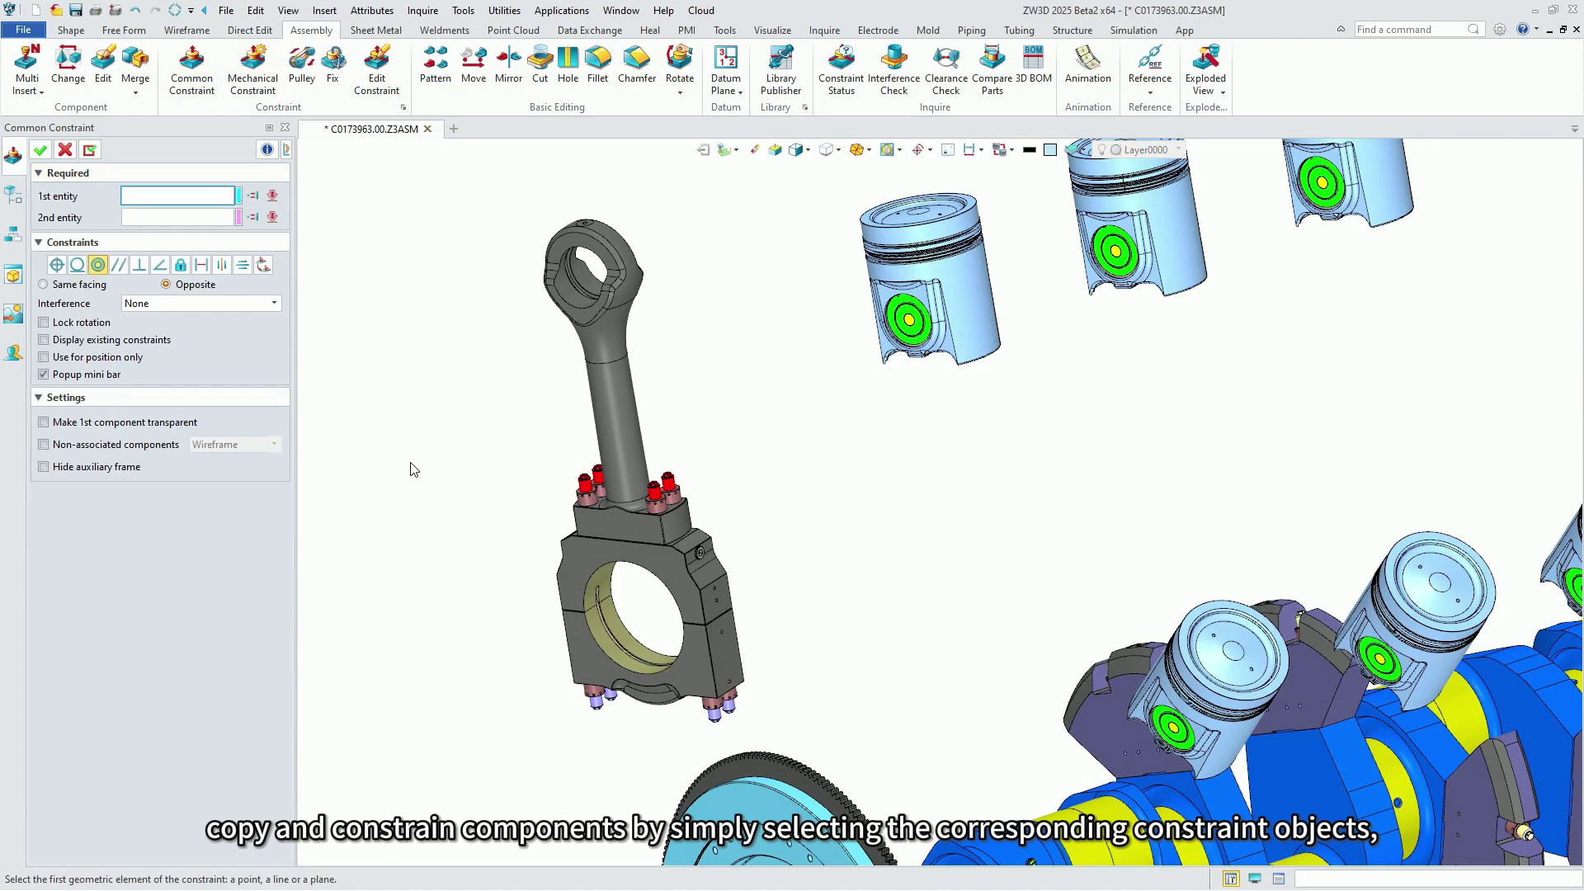
pyautogui.scroll(3, 599, 636)
pyautogui.click(611, 627)
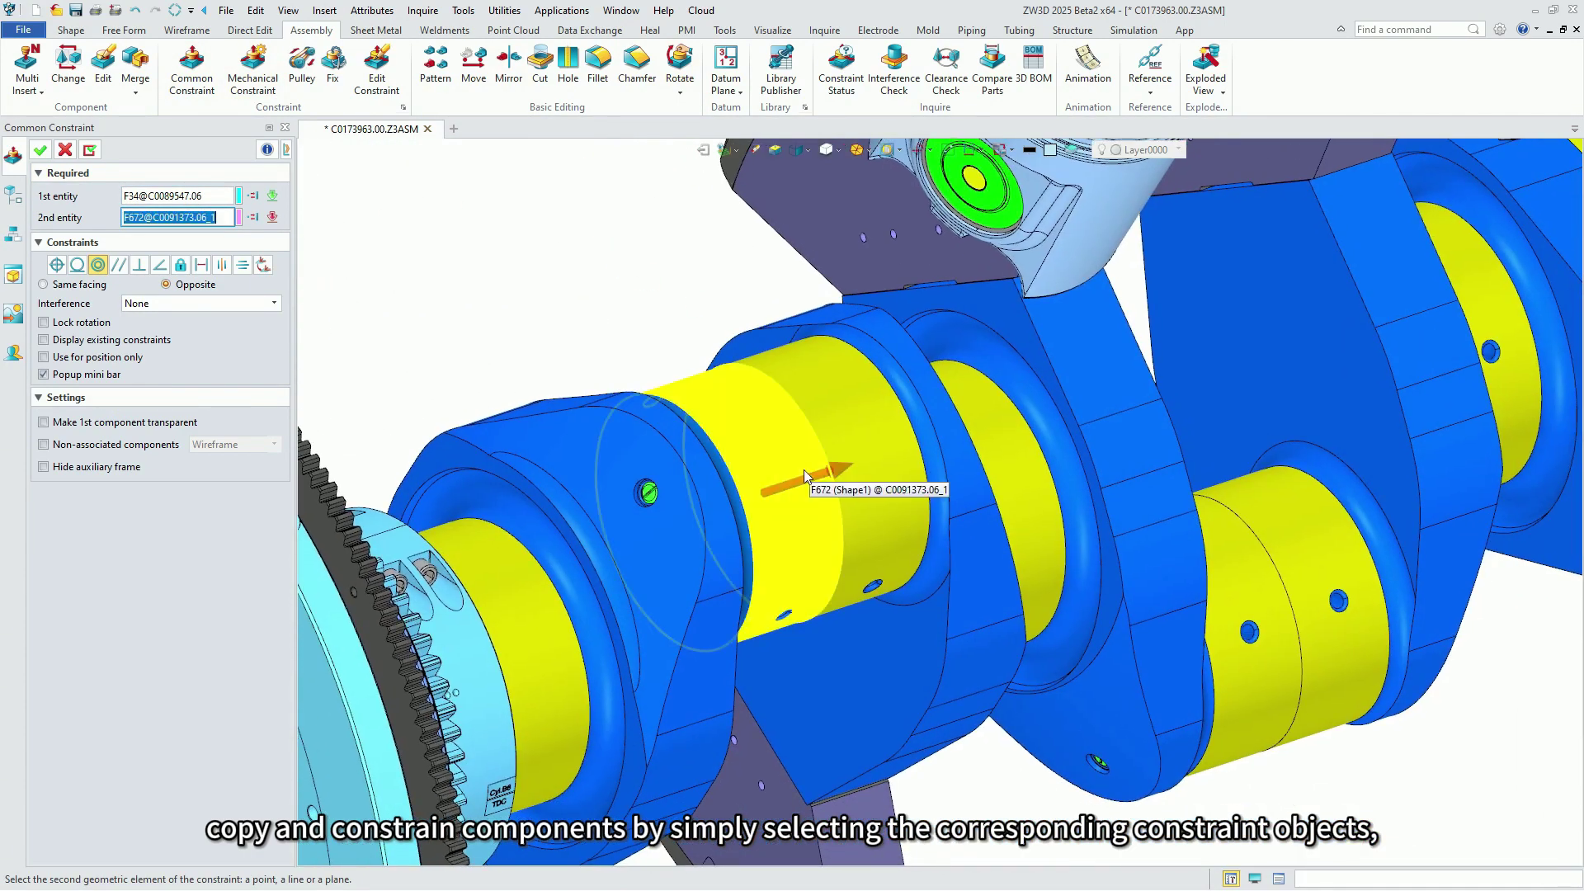
pyautogui.click(790, 468)
pyautogui.scroll(-3, 783, 472)
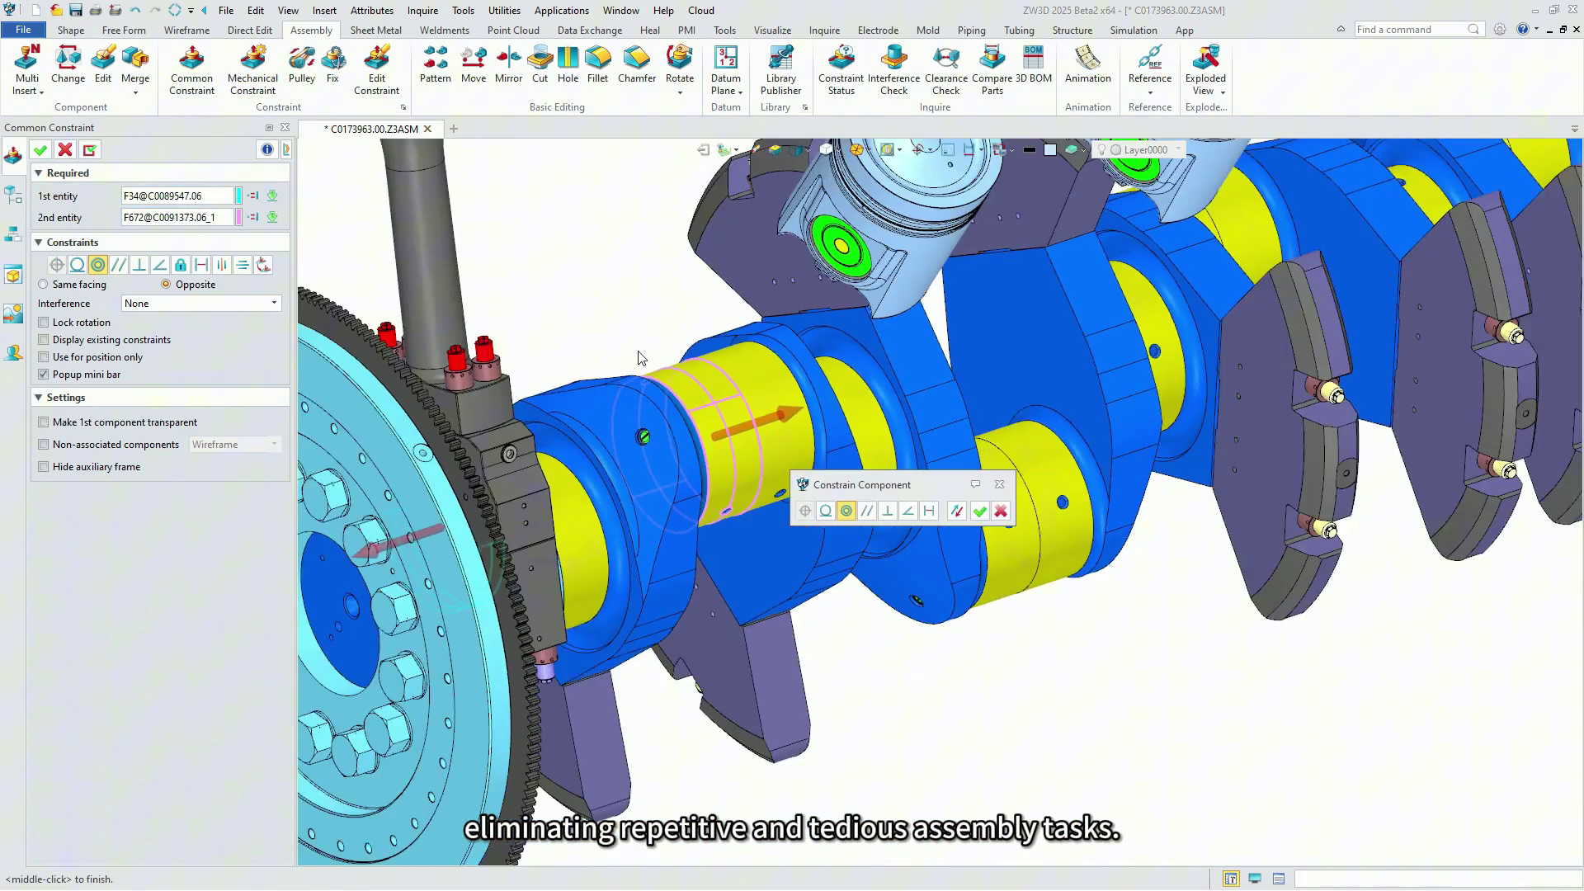
pyautogui.scroll(3, 757, 478)
pyautogui.click(981, 512)
# - Constrain the connecting rod's upper bore to the inside face of the piston
pyautogui.scroll(-3, 796, 431)
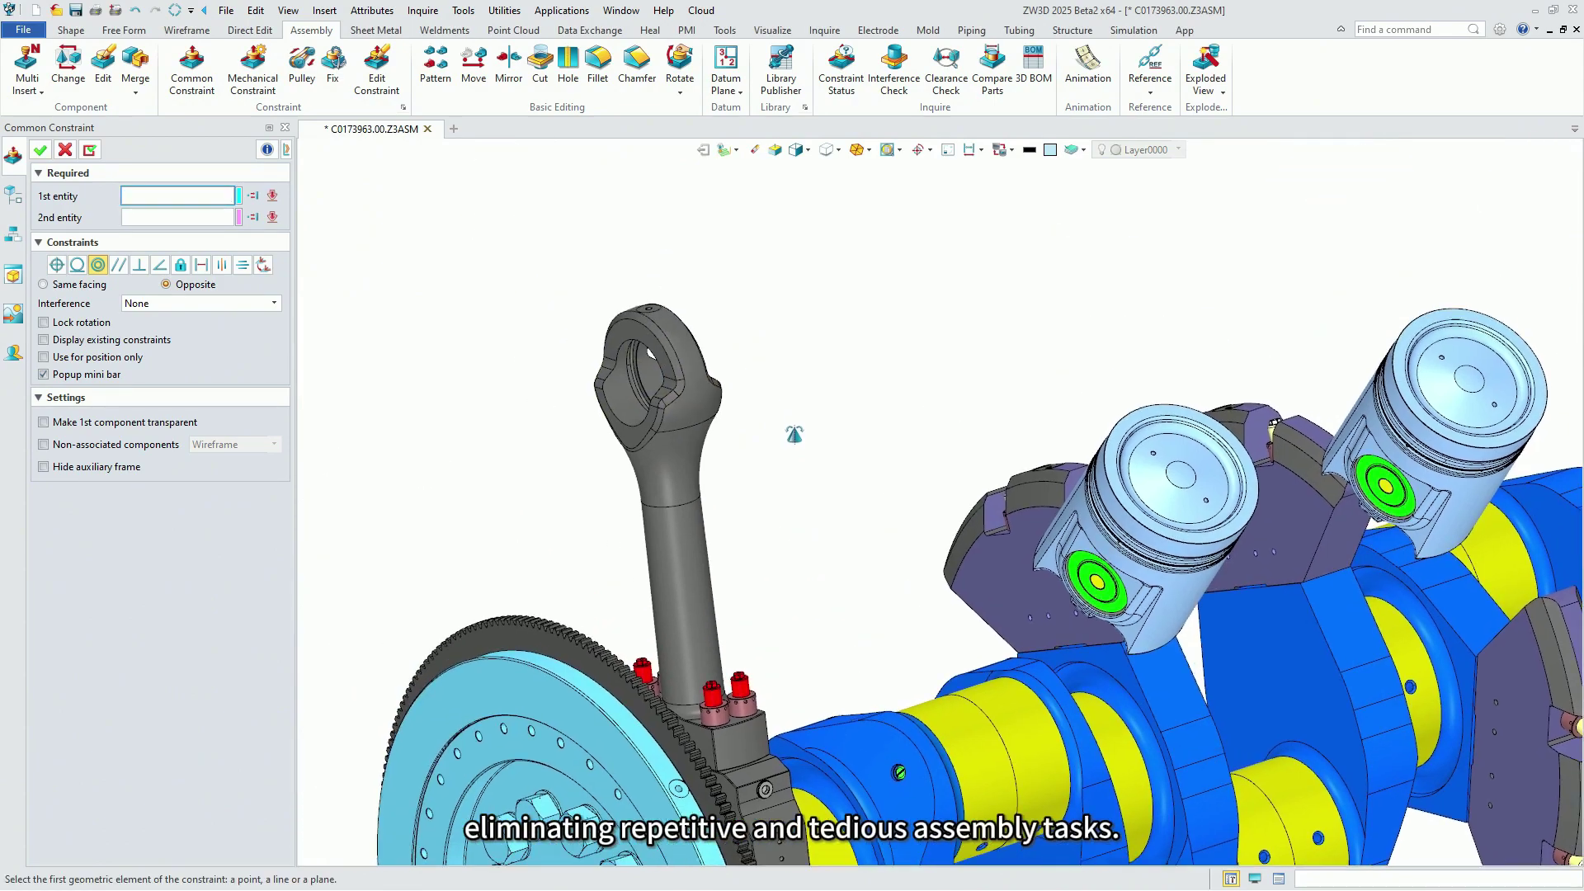
pyautogui.scroll(5, 742, 396)
pyautogui.click(684, 396)
pyautogui.scroll(-3, 786, 370)
pyautogui.scroll(5, 732, 481)
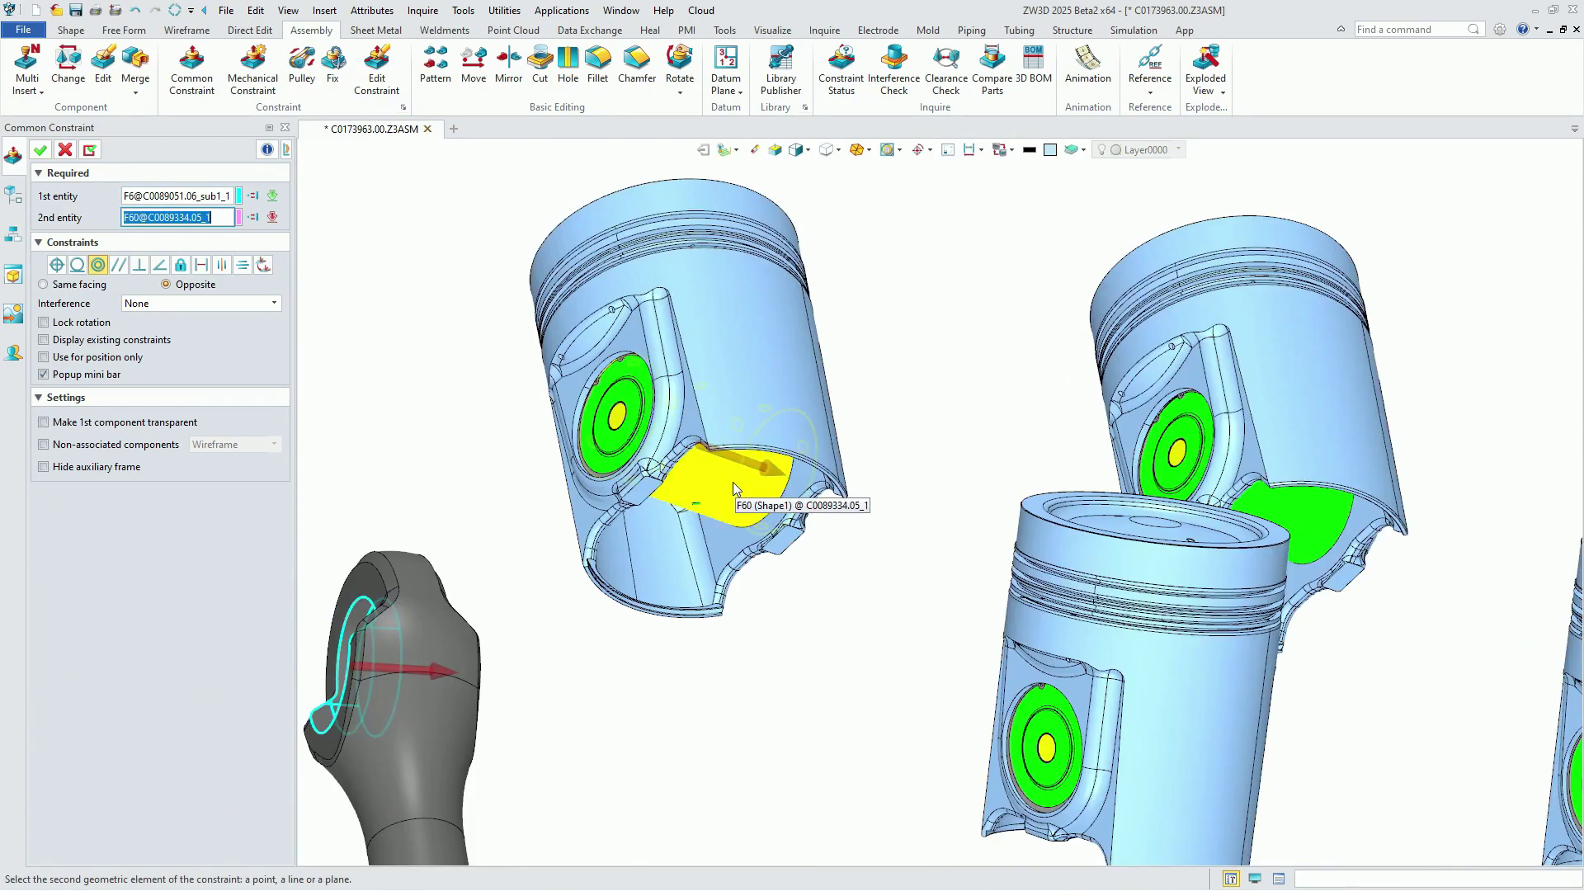
pyautogui.click(733, 482)
pyautogui.click(1055, 576)
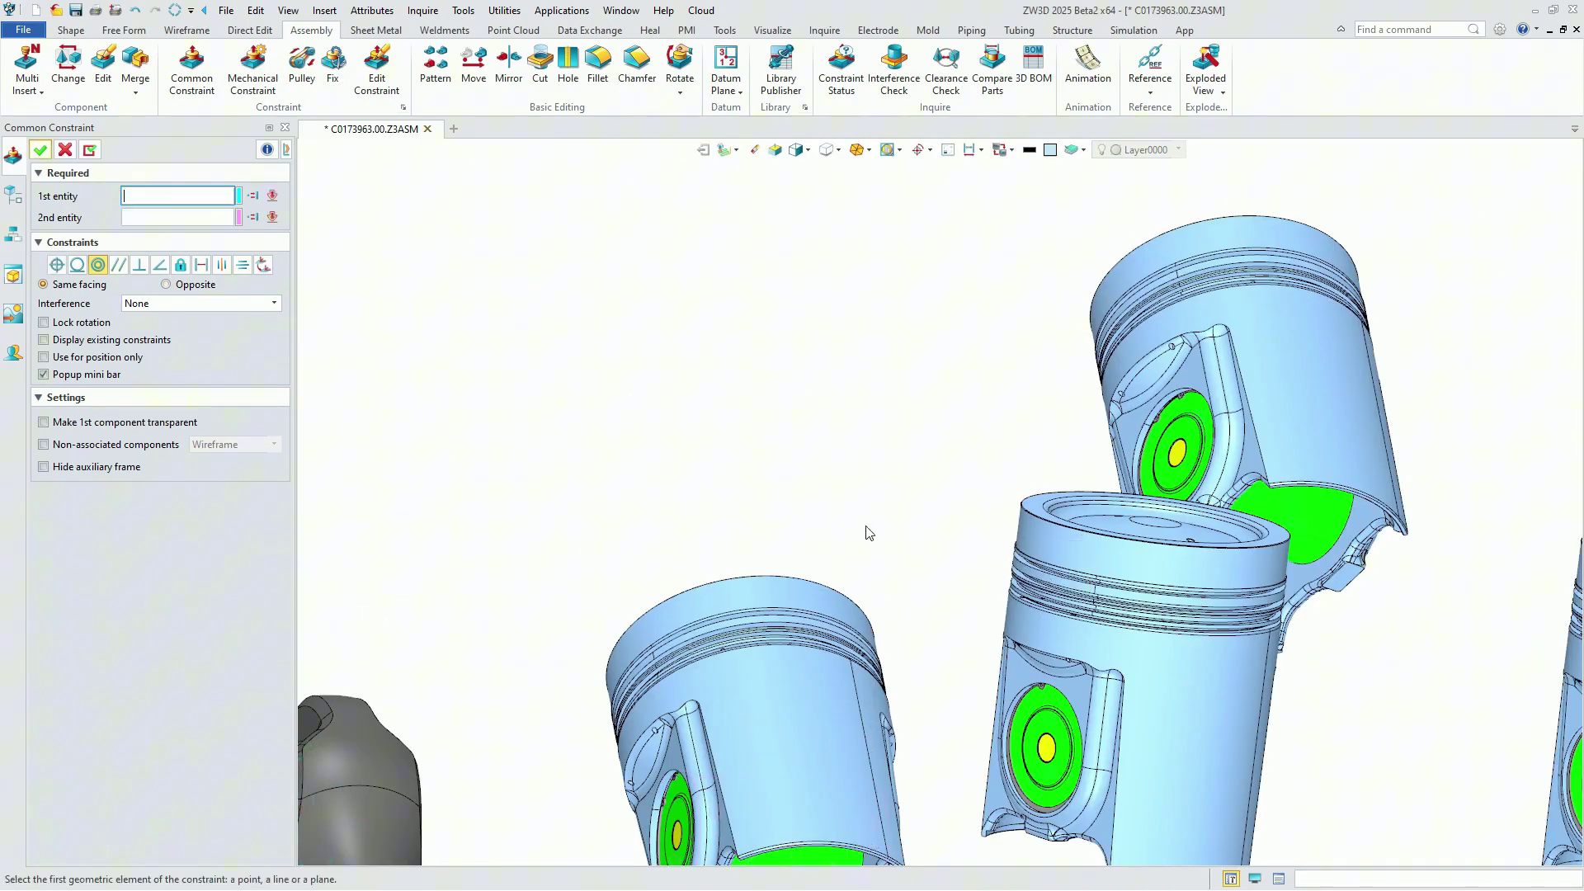
pyautogui.middleClick(866, 531)
pyautogui.scroll(-5, 866, 531)
# - Copy the connecting rod subassembly with its constraints onto the next crankshaft journal
pyautogui.rightClick(122, 245)
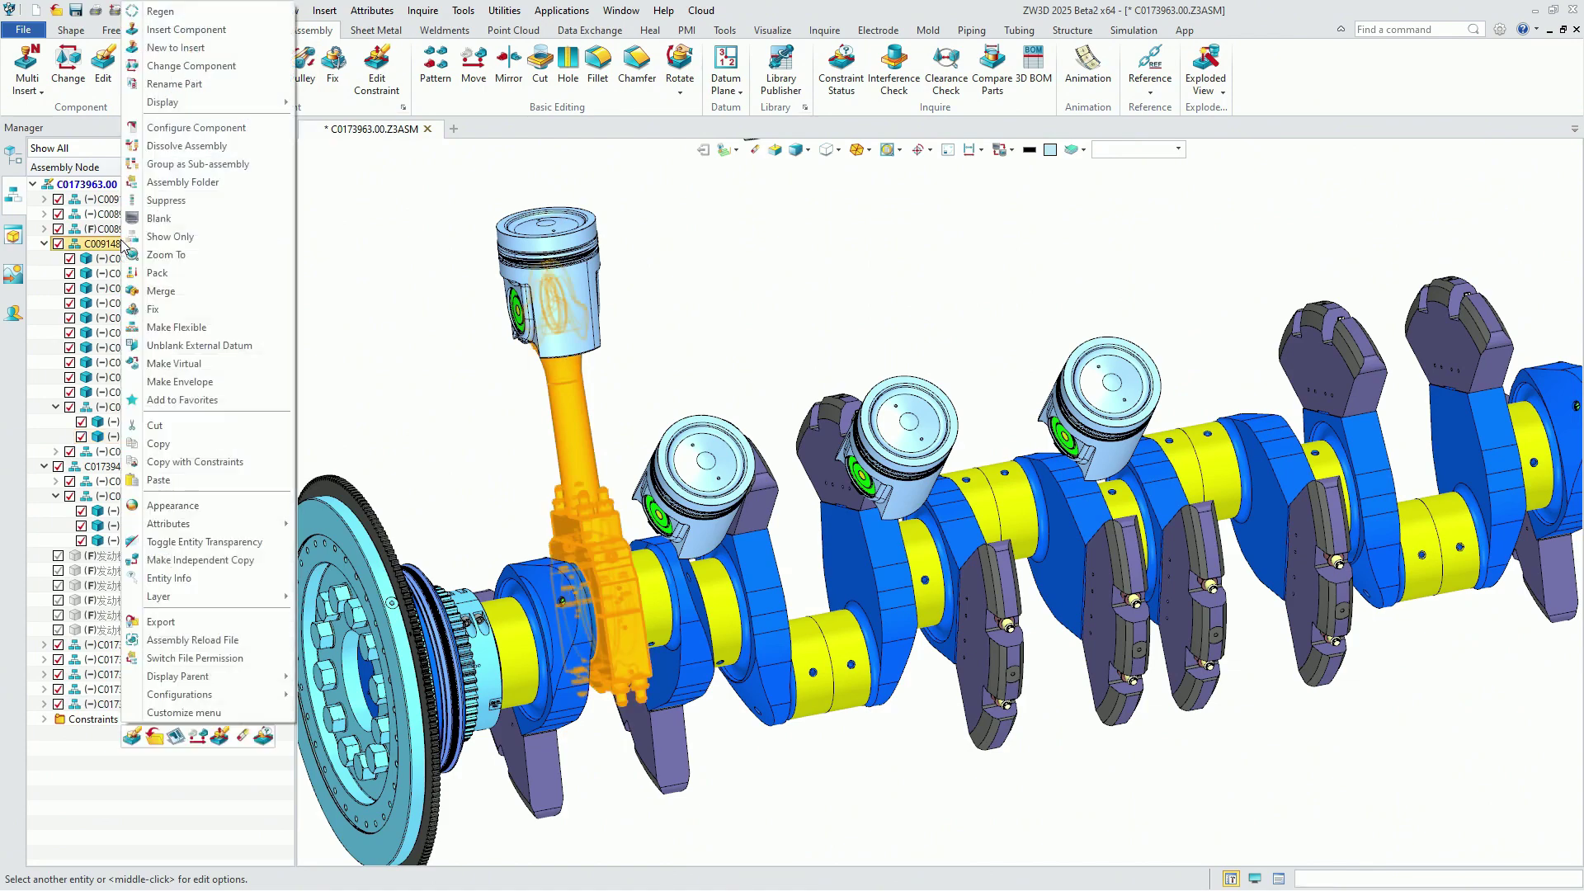
pyautogui.click(203, 464)
pyautogui.scroll(5, 833, 672)
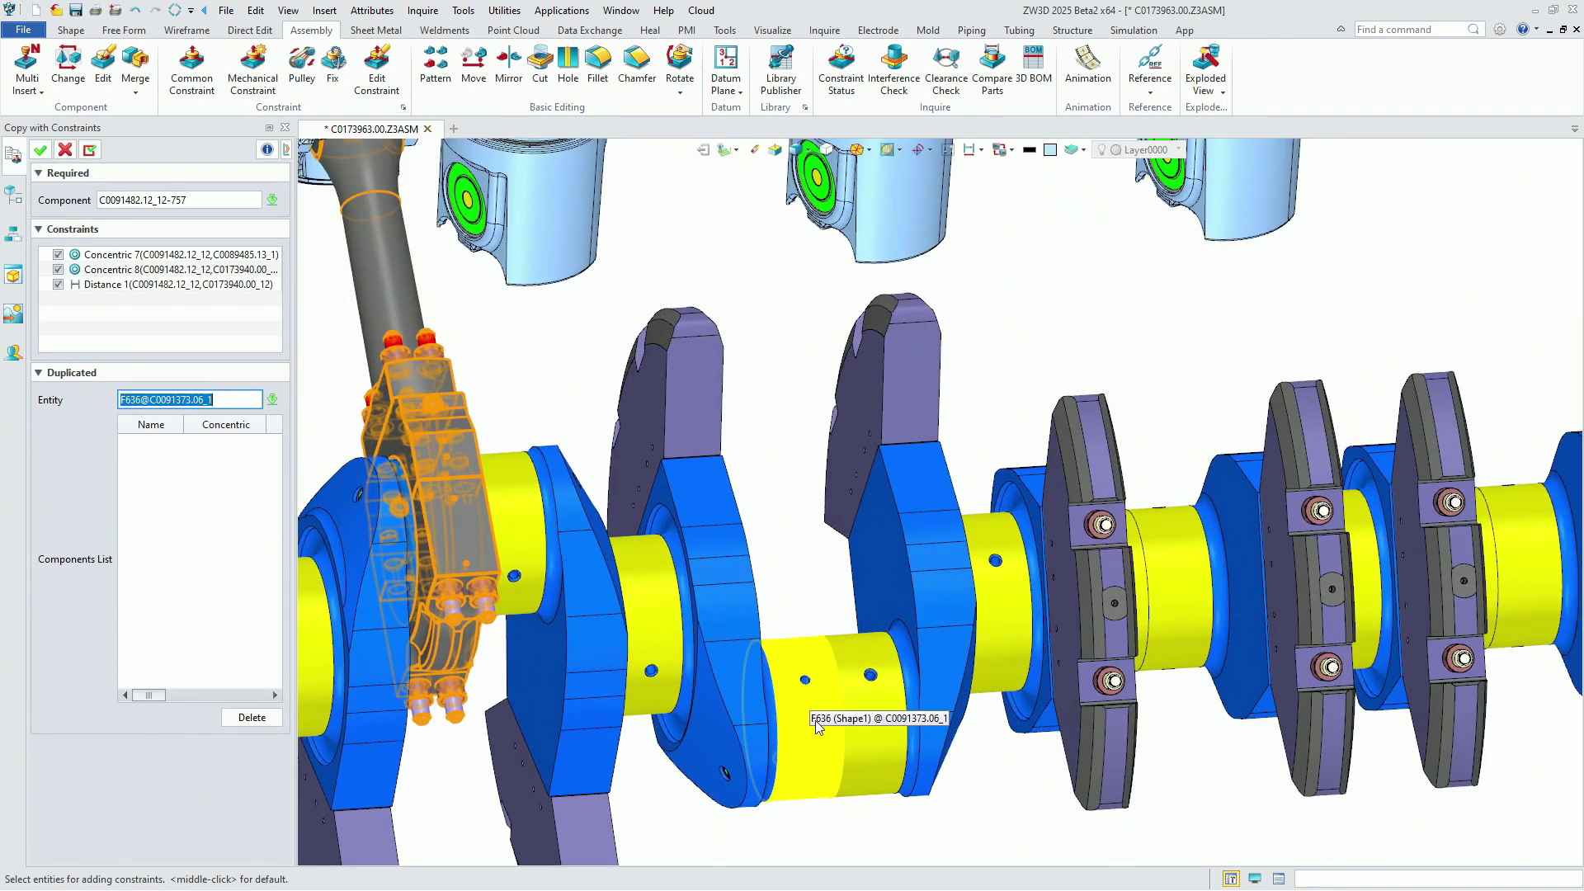
pyautogui.click(817, 724)
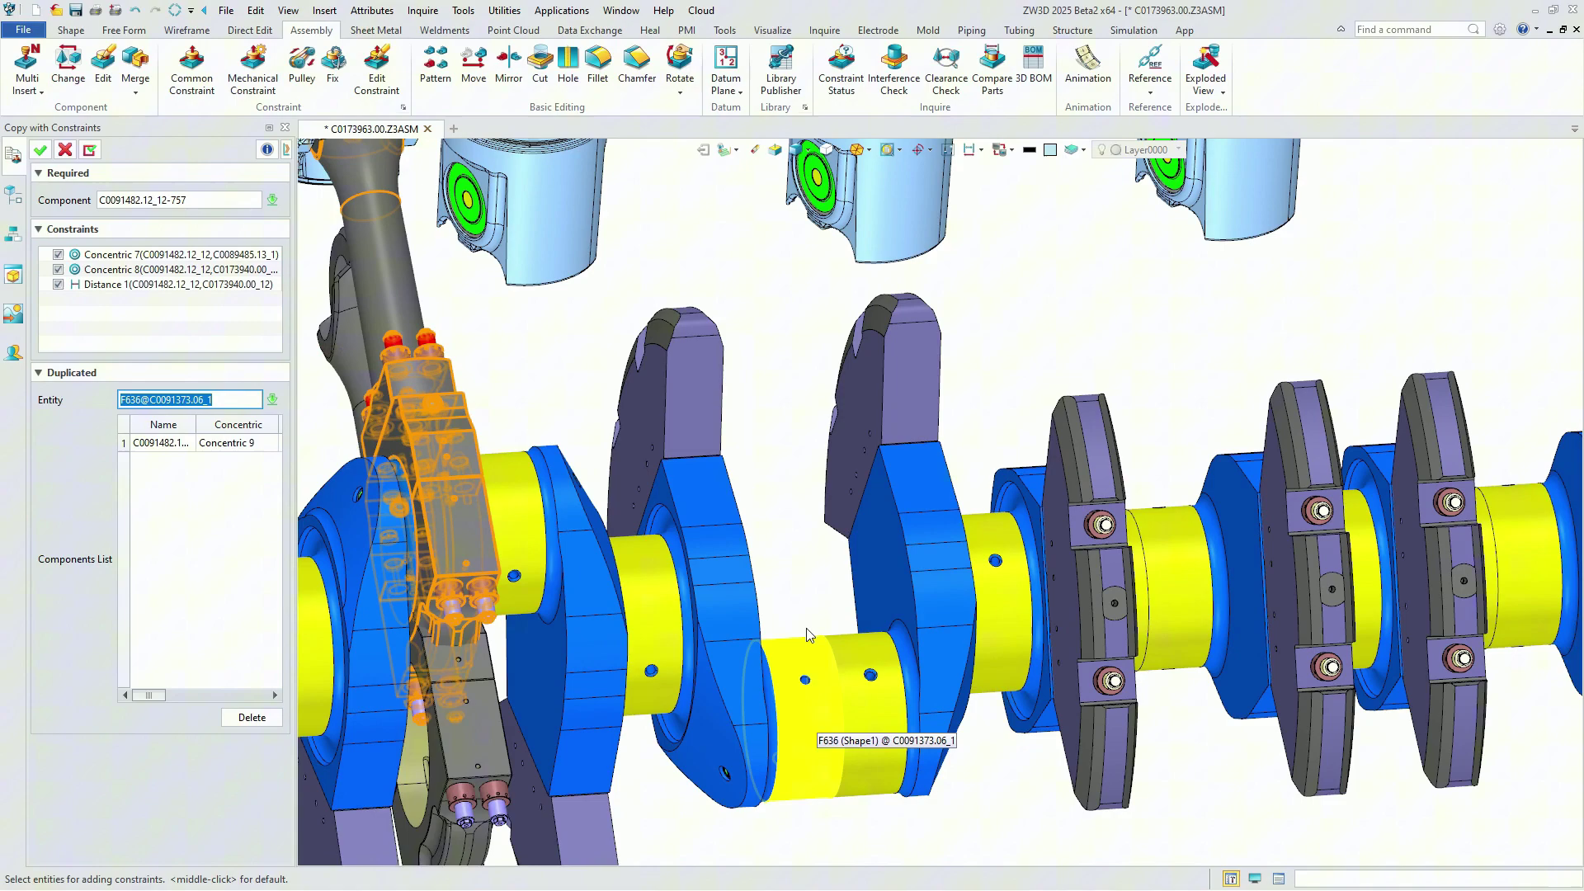
pyautogui.scroll(5, 632, 297)
pyautogui.scroll(-5, 804, 467)
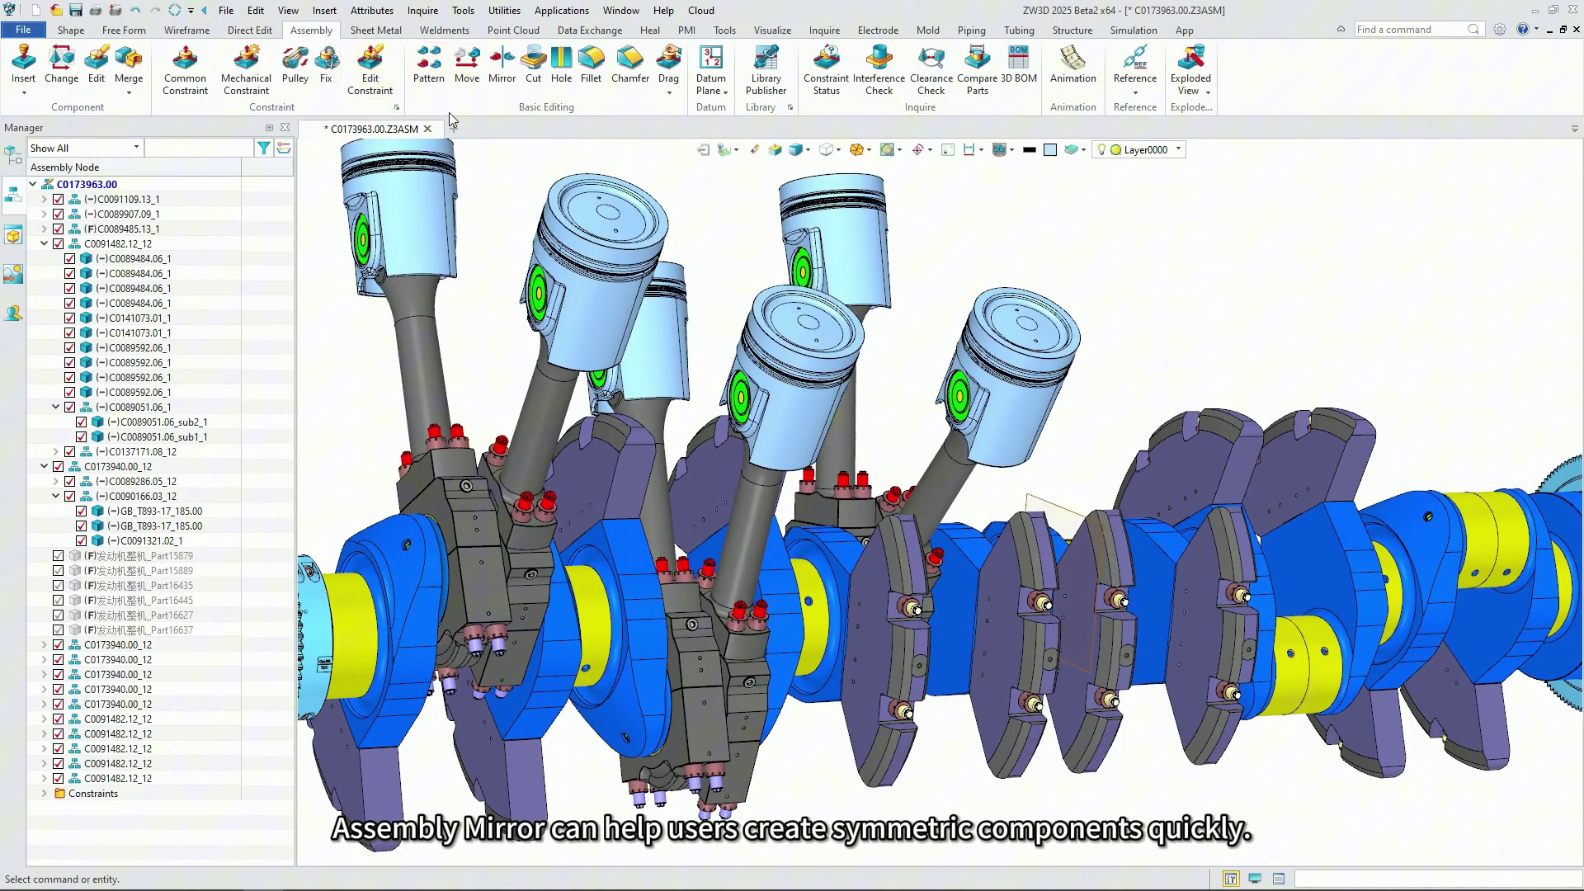
# - Mirror the 12 pistons, rods and bearing caps across Plane2 with Self-symmetric set to None
pyautogui.click(502, 60)
pyautogui.click(396, 211)
pyautogui.click(592, 248)
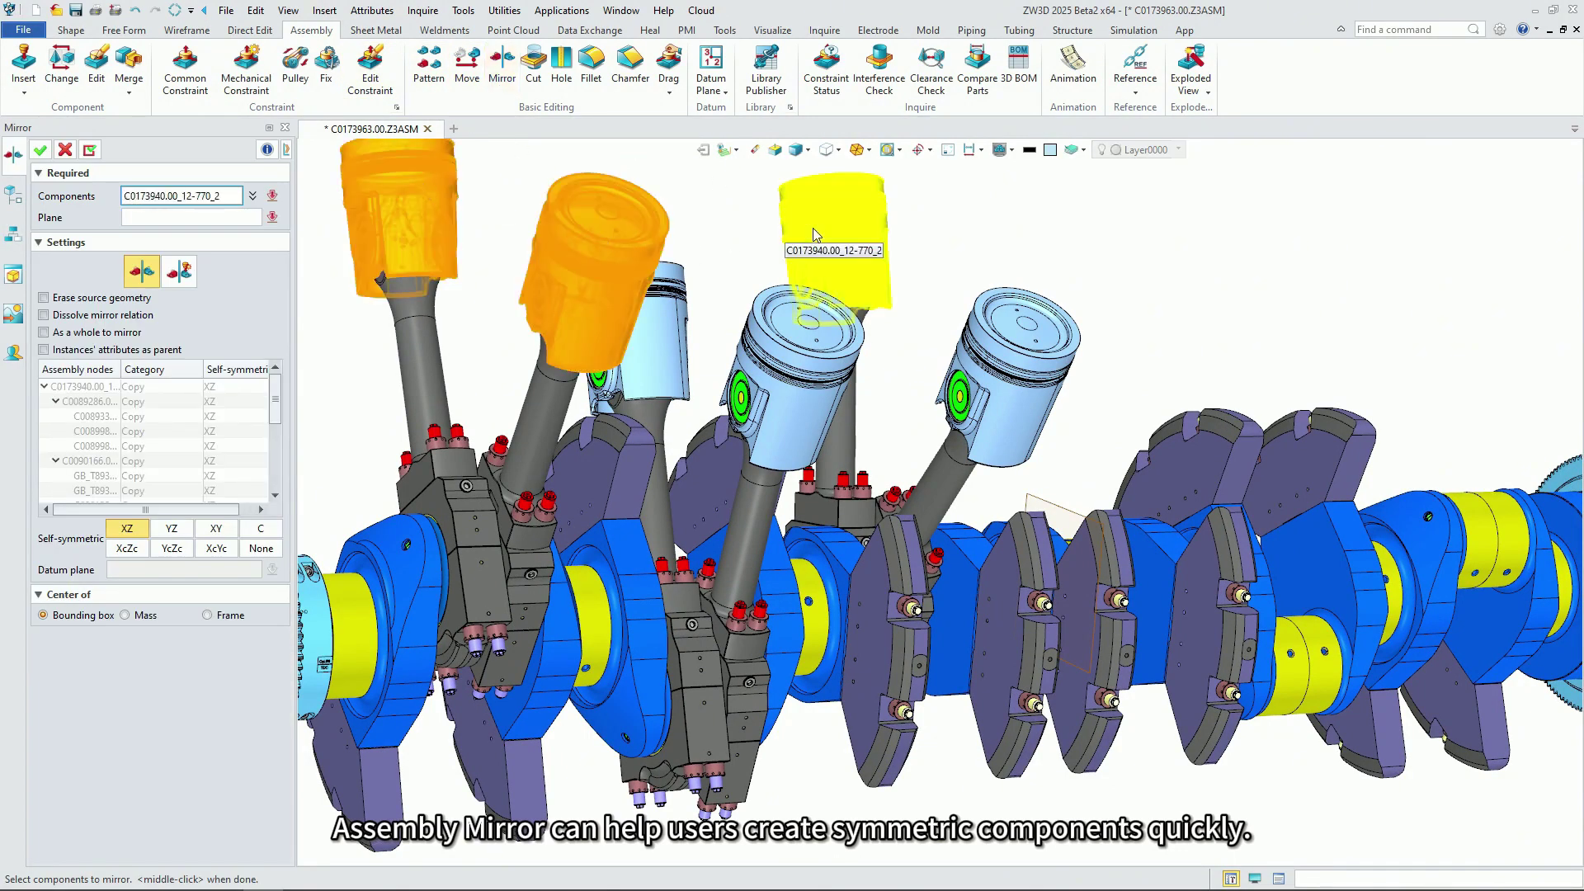
pyautogui.click(814, 228)
pyautogui.click(431, 380)
pyautogui.middleClick(1053, 504)
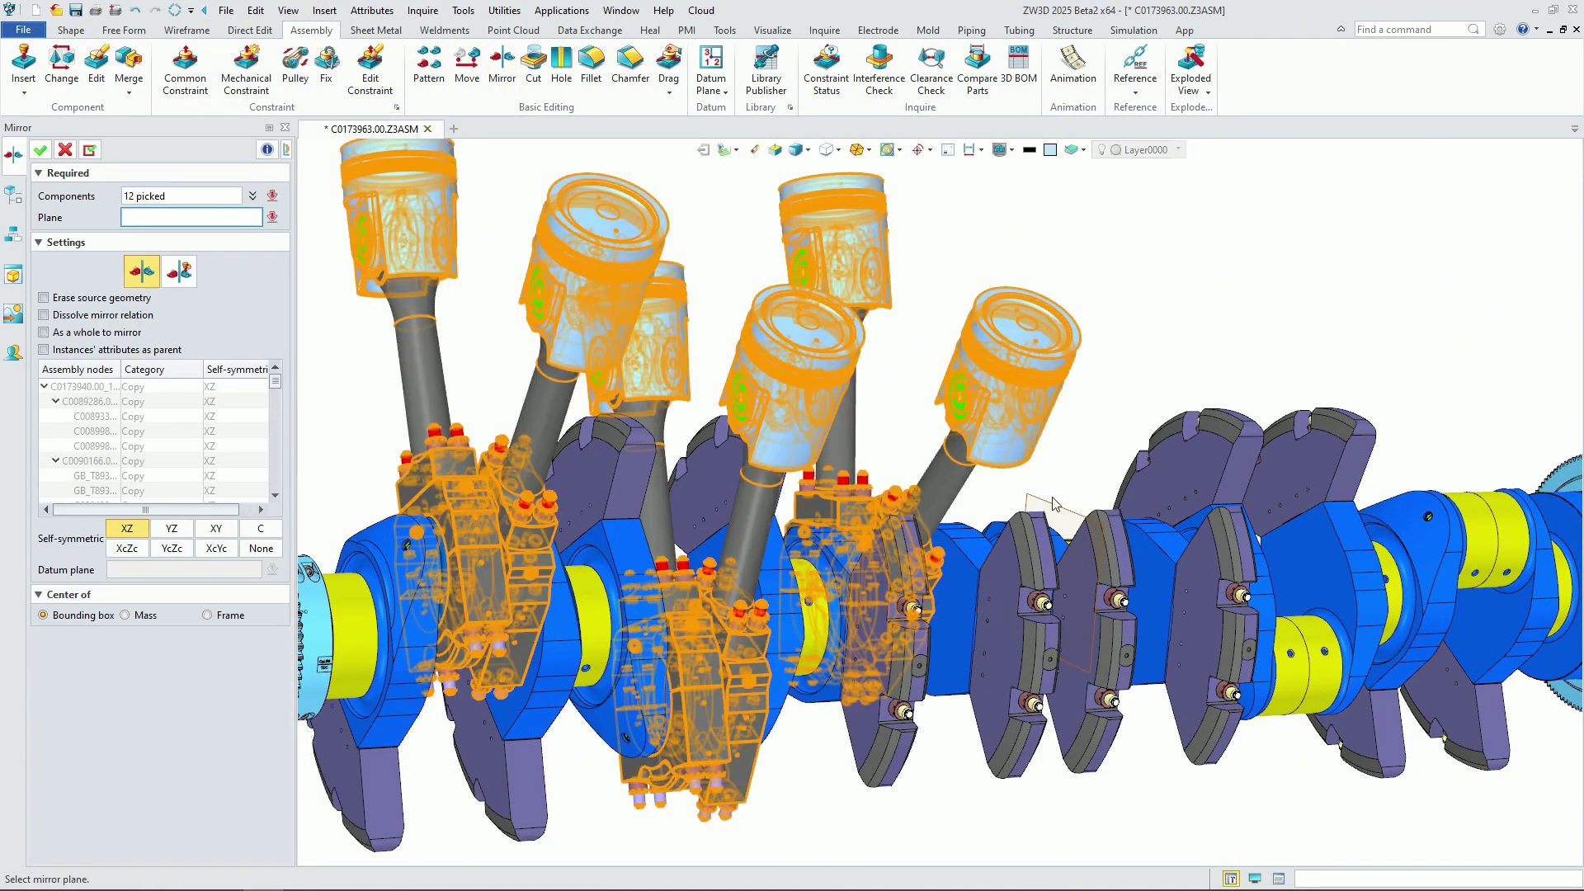
pyautogui.click(1053, 503)
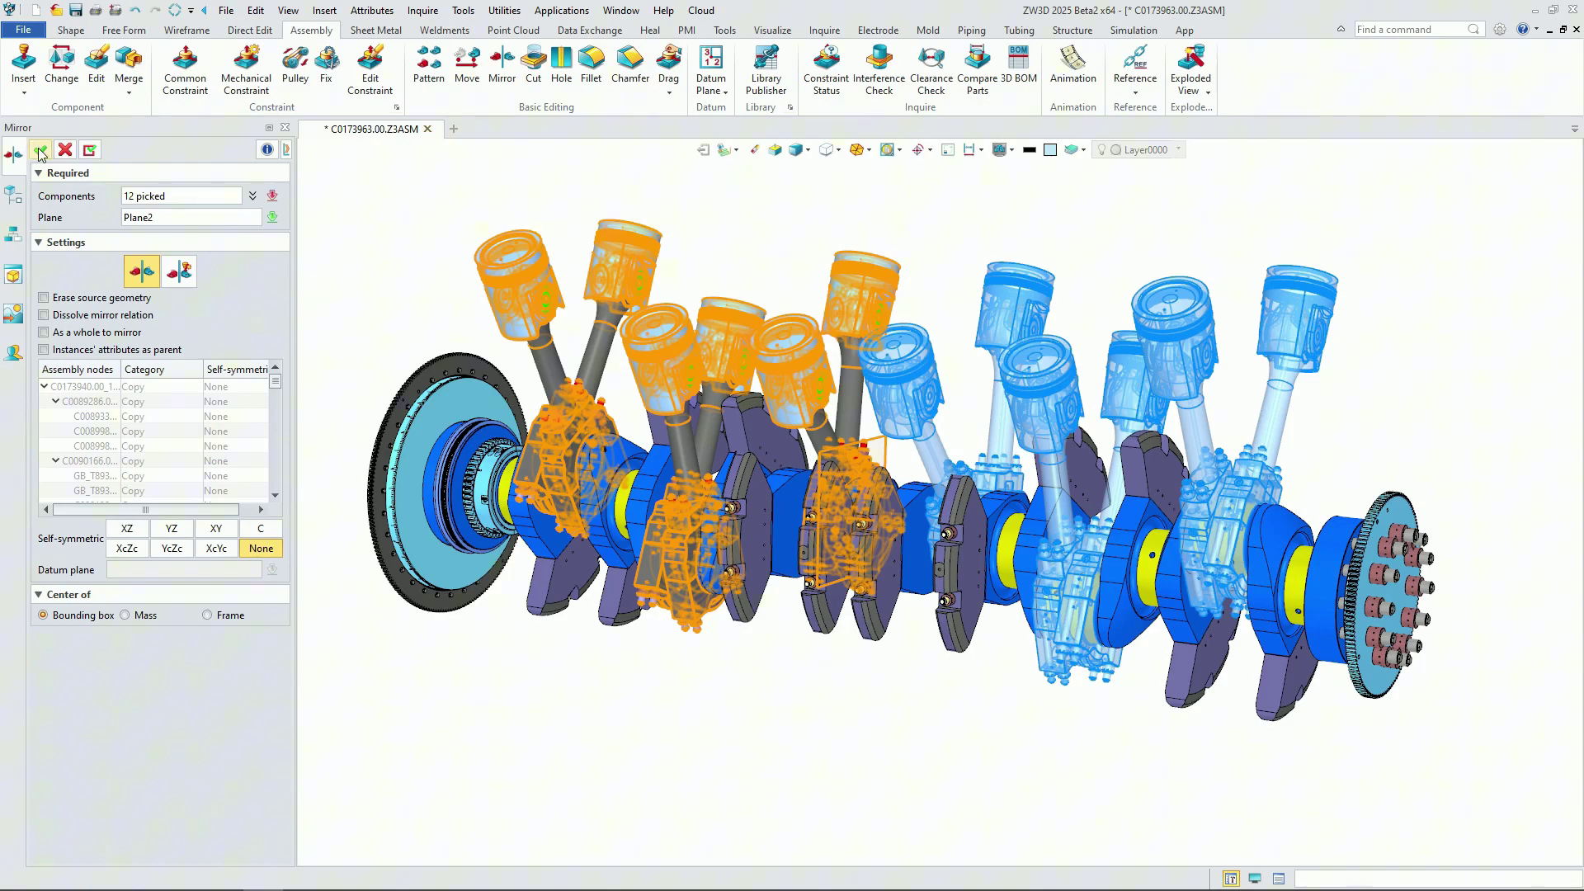
pyautogui.click(39, 151)
pyautogui.moveTo(891, 536); pyautogui.dragTo(846, 620, button='right')
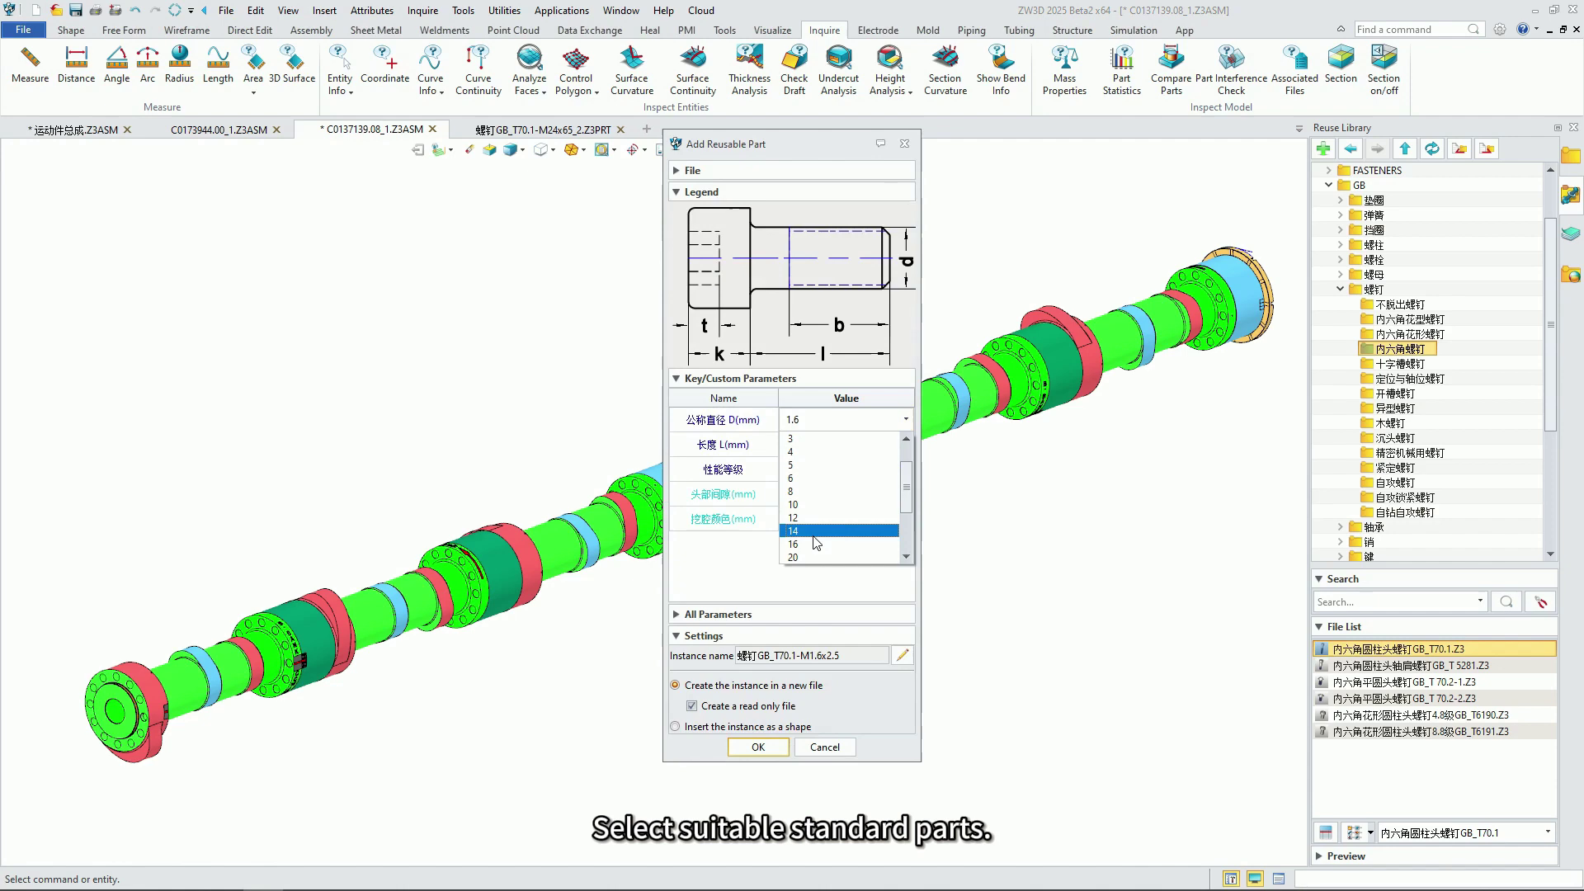
# - Auto-match GB_T70.1 M24x65 socket head cap screws into every flange's bolt holes
pyautogui.scroll(-1, 805, 535)
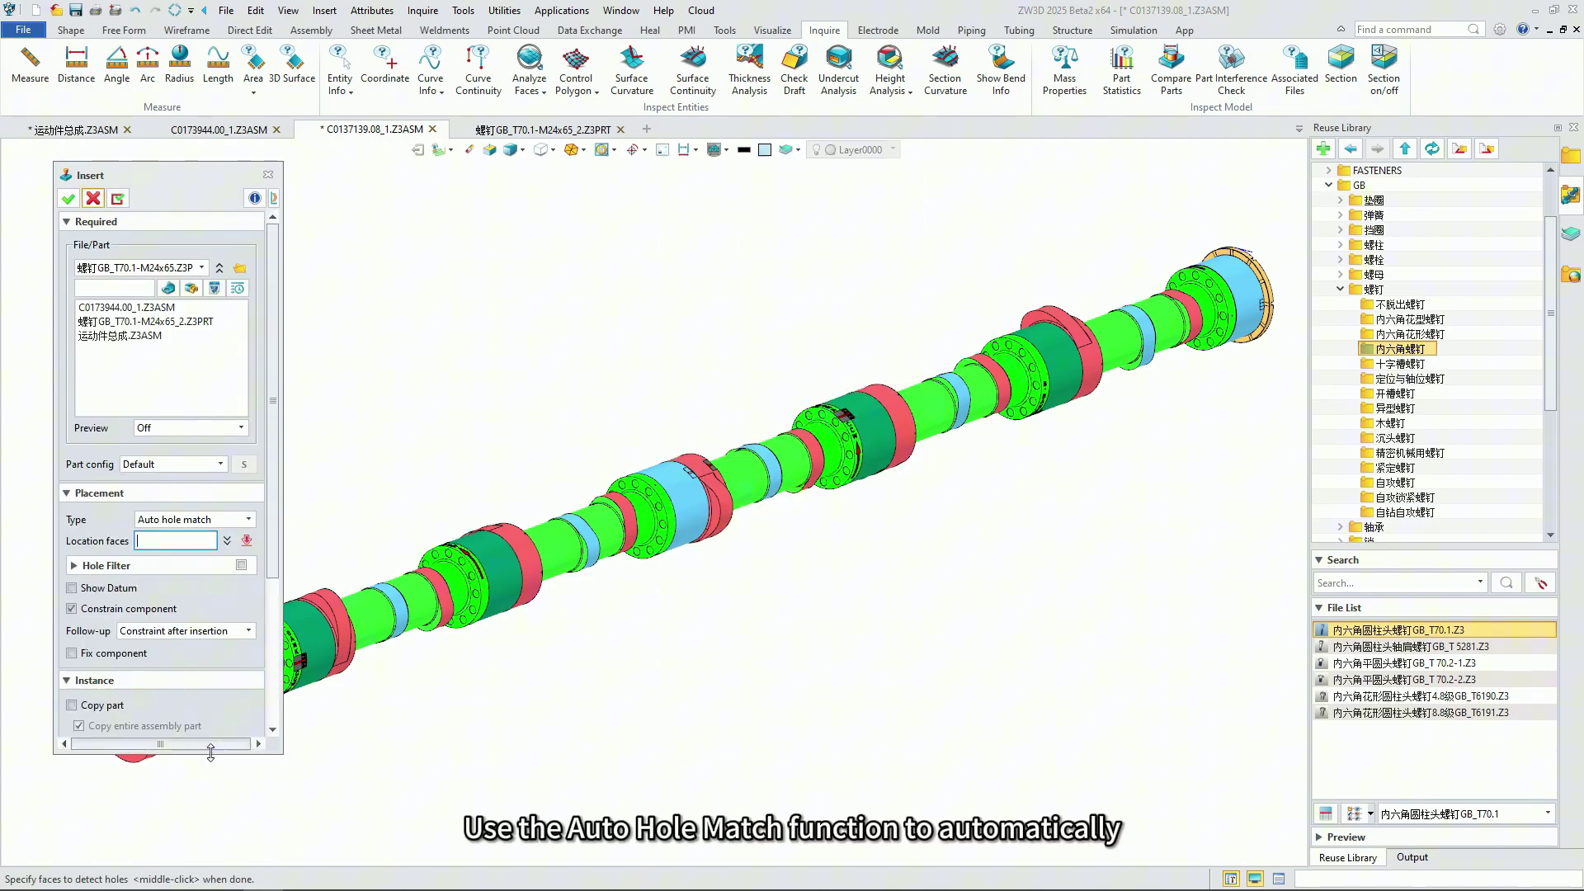
pyautogui.moveTo(245, 759); pyautogui.dragTo(244, 510)
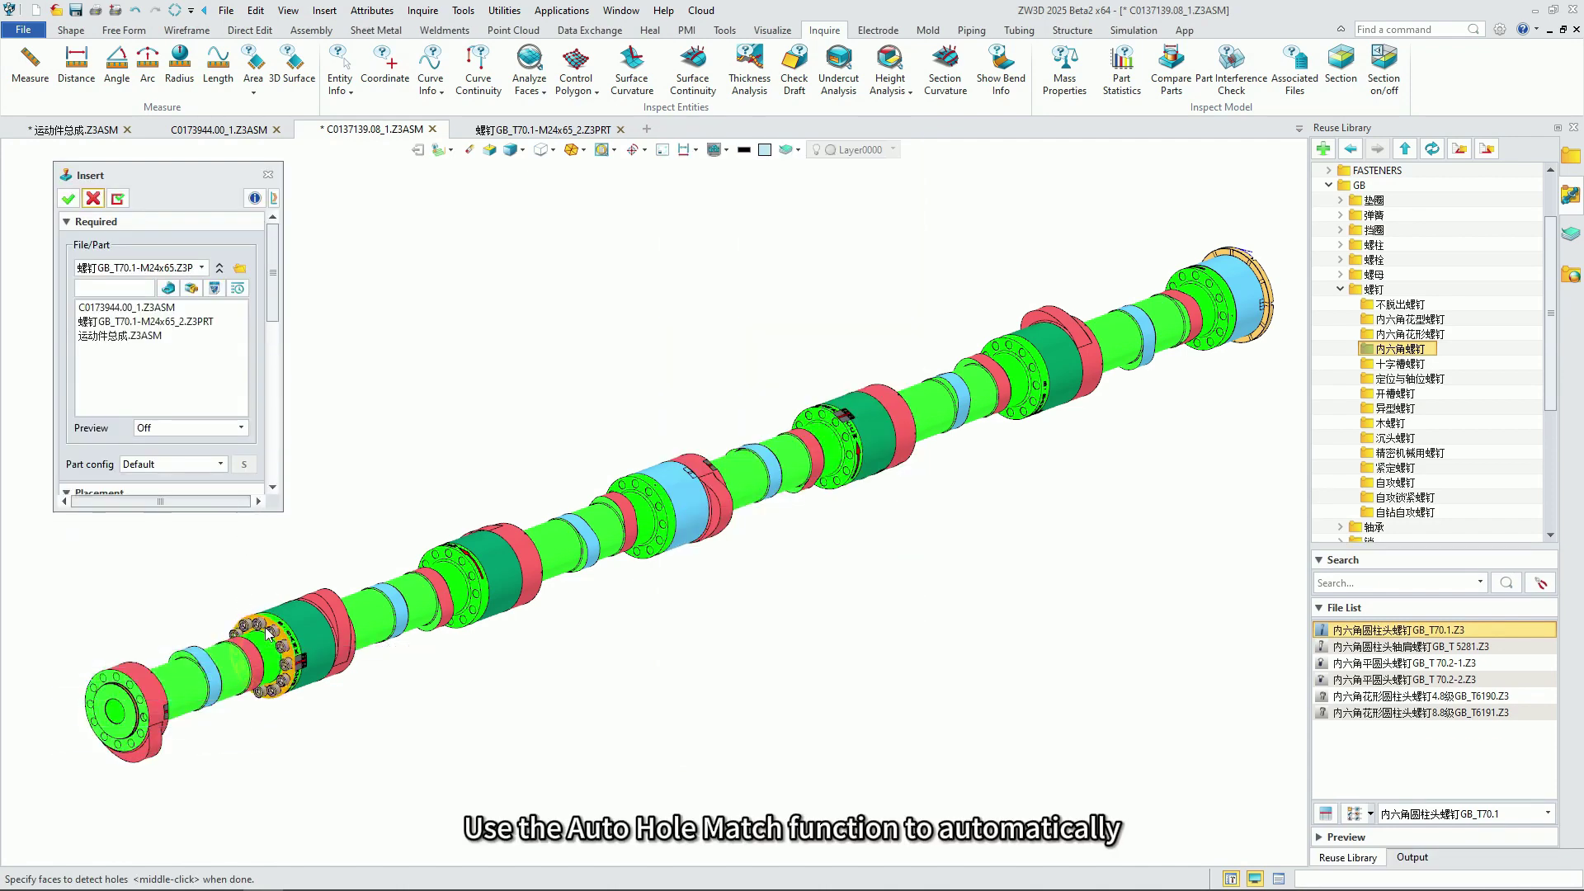
pyautogui.click(69, 199)
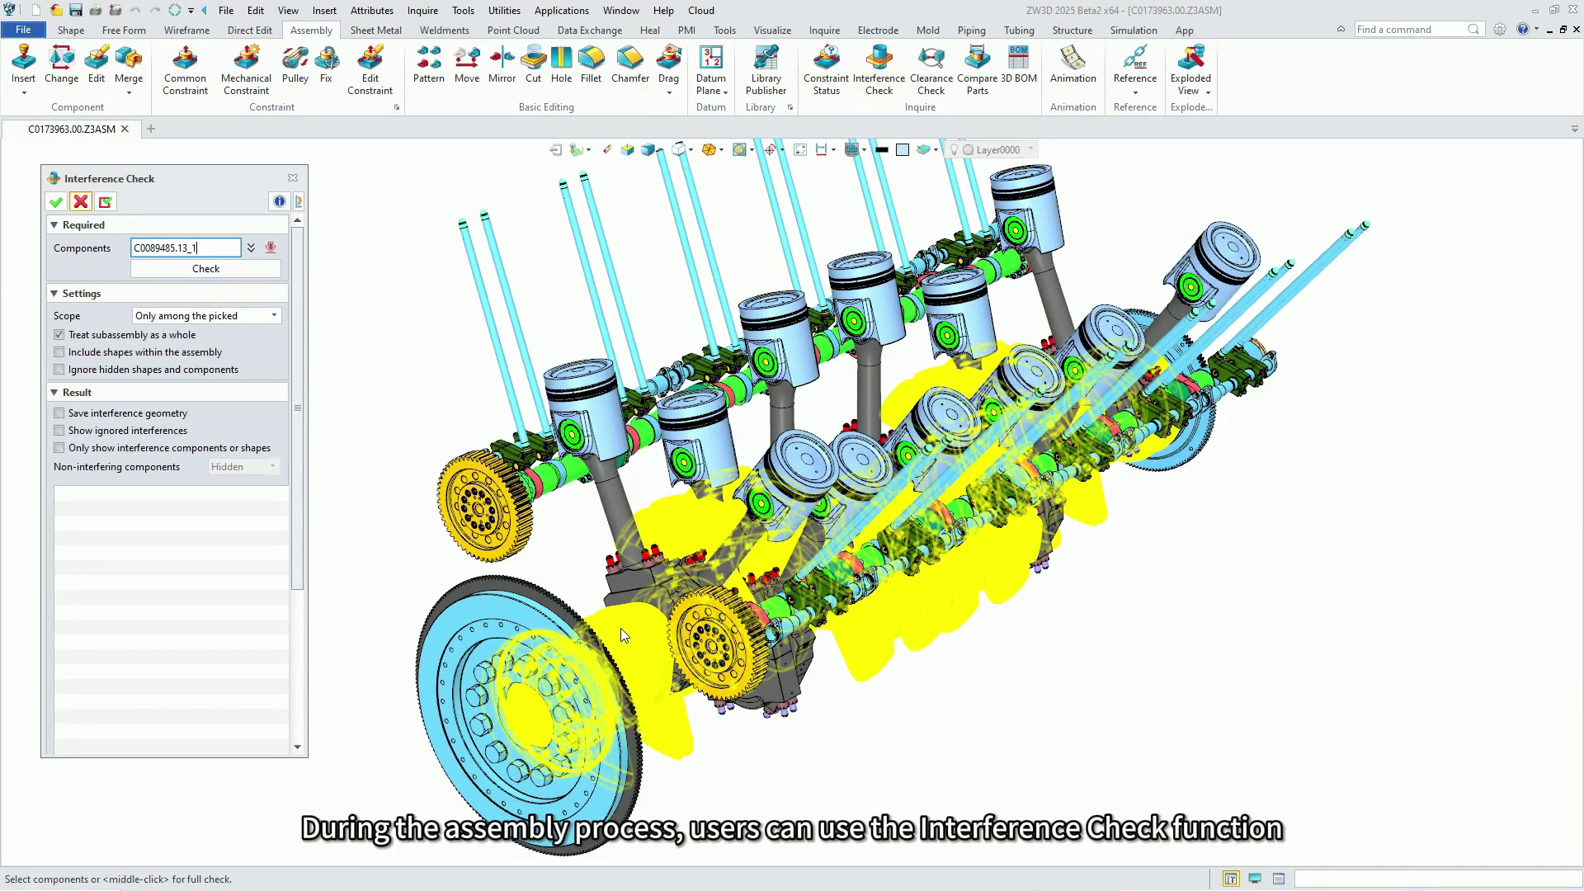
# - Check the conrod, pistons and crank parts for interference, finding one of 7109.584384 mm^3
pyautogui.click(622, 547)
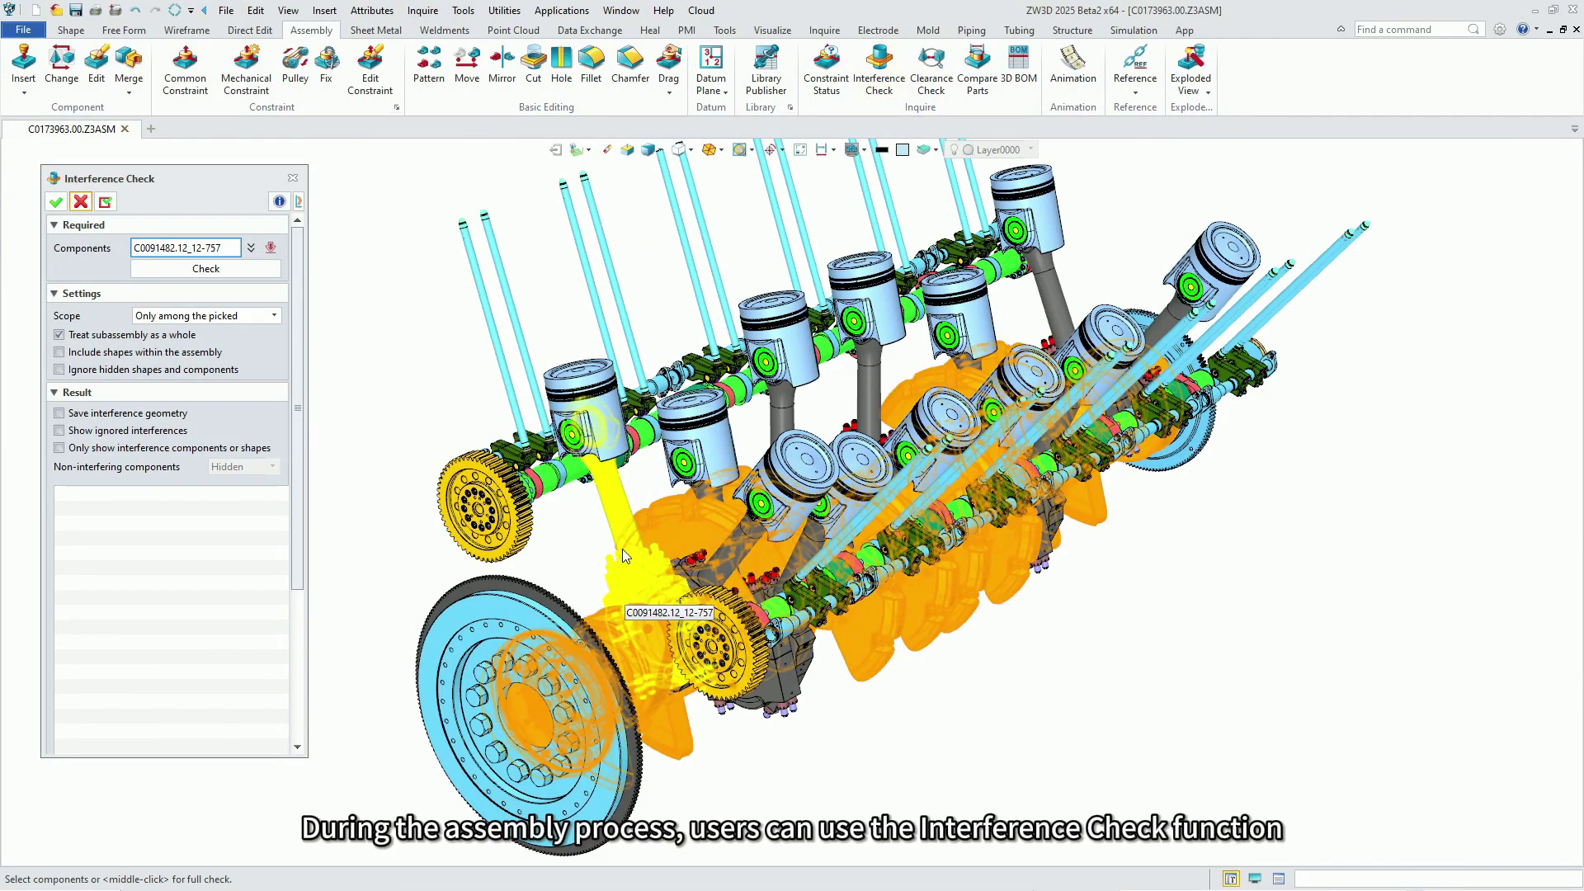
pyautogui.click(612, 452)
pyautogui.click(739, 547)
pyautogui.click(769, 492)
pyautogui.moveTo(769, 491); pyautogui.dragTo(685, 544, button='right')
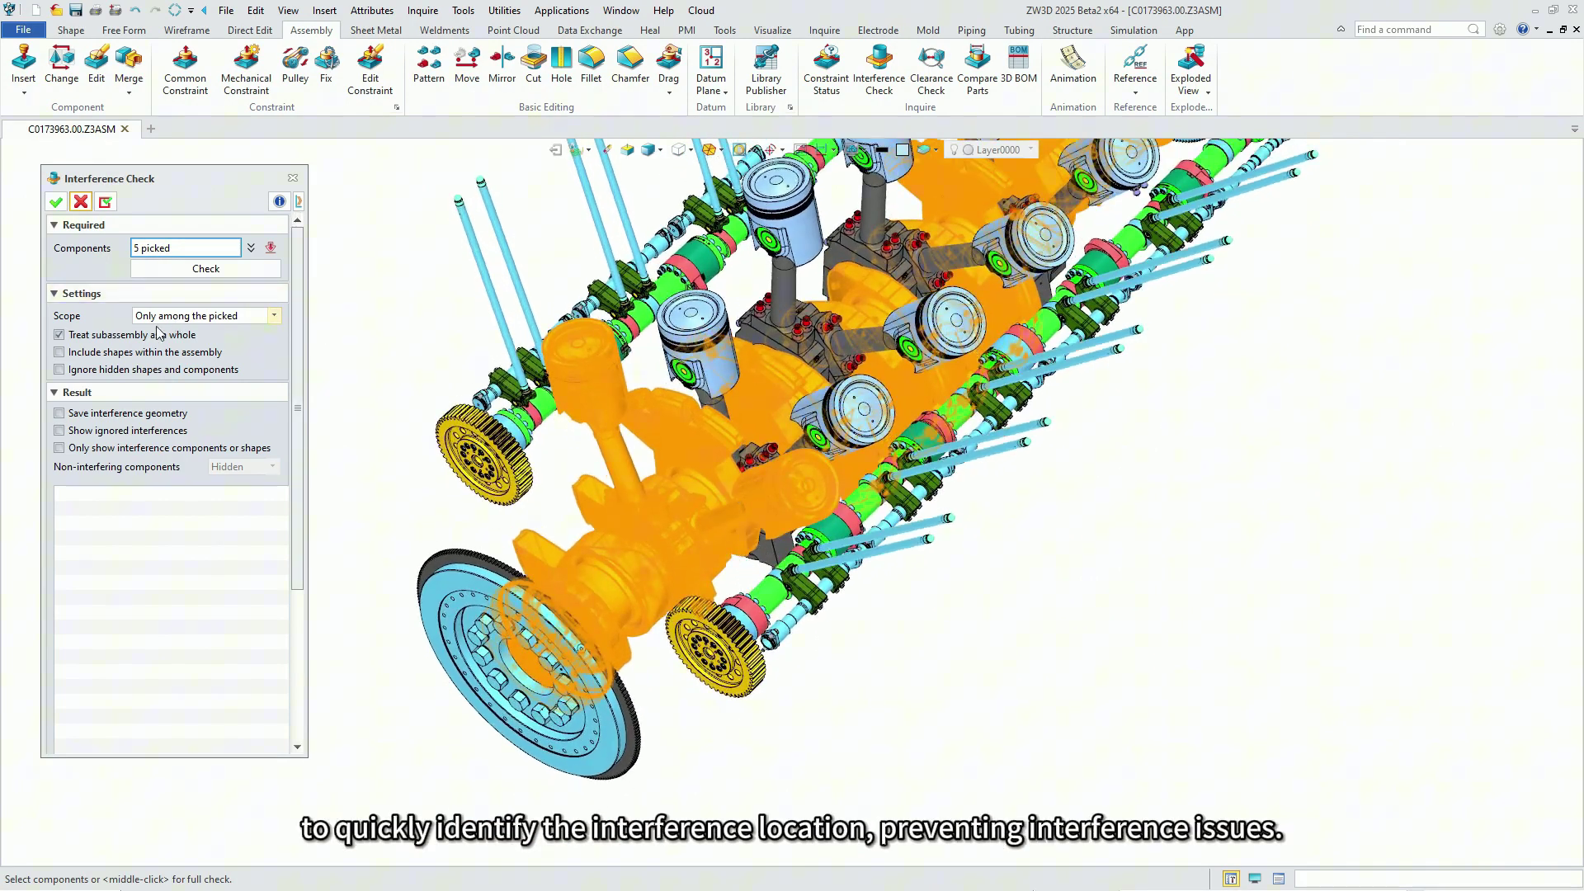
pyautogui.middleClick(576, 417)
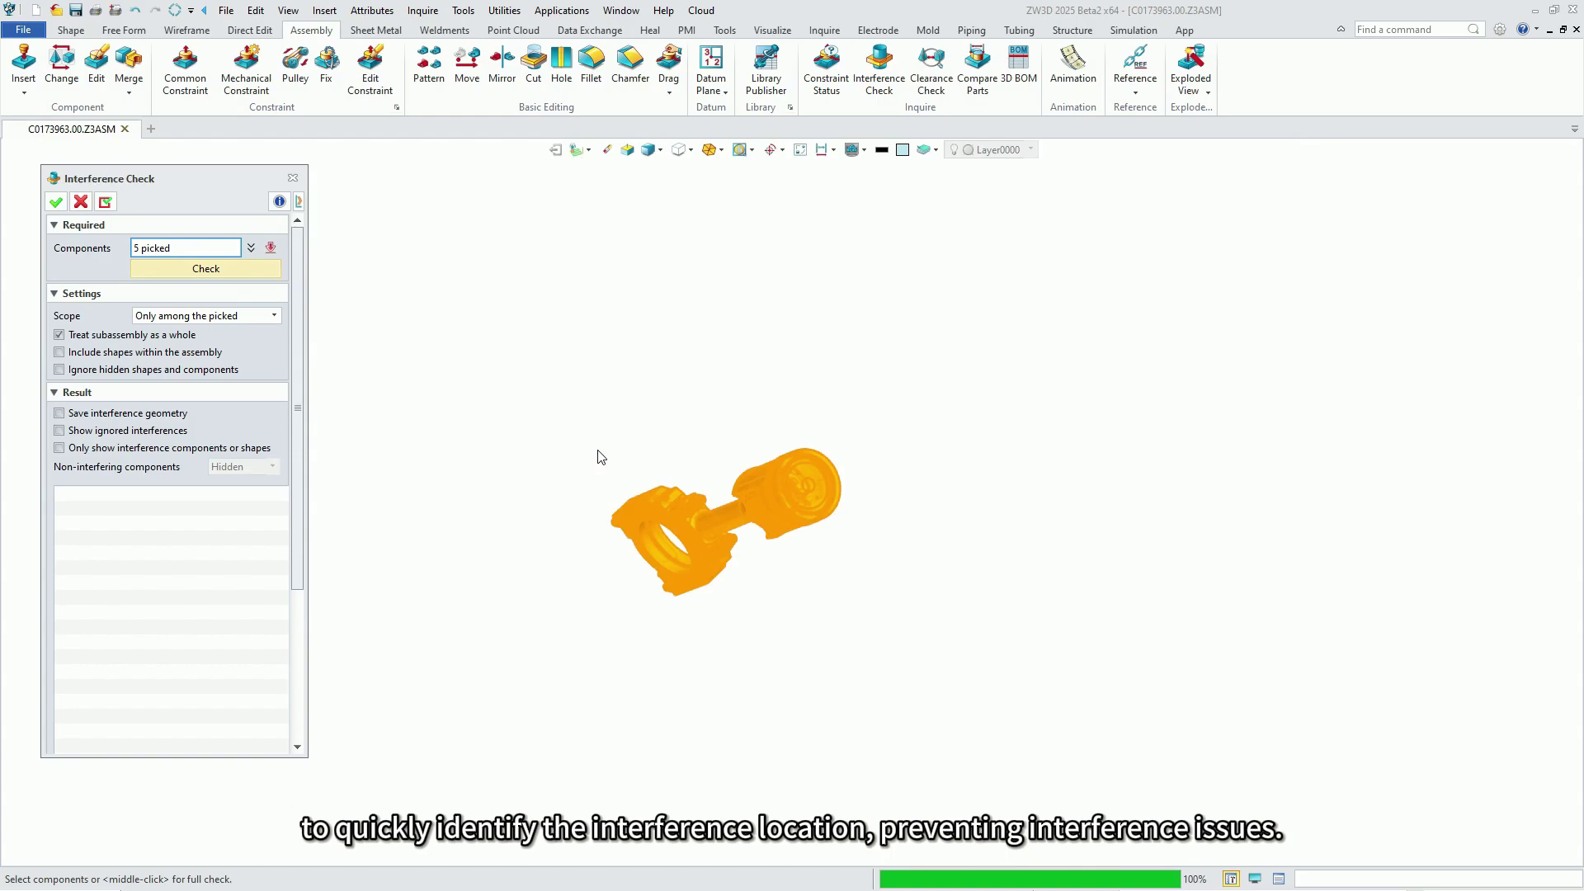
pyautogui.scroll(-5, 774, 493)
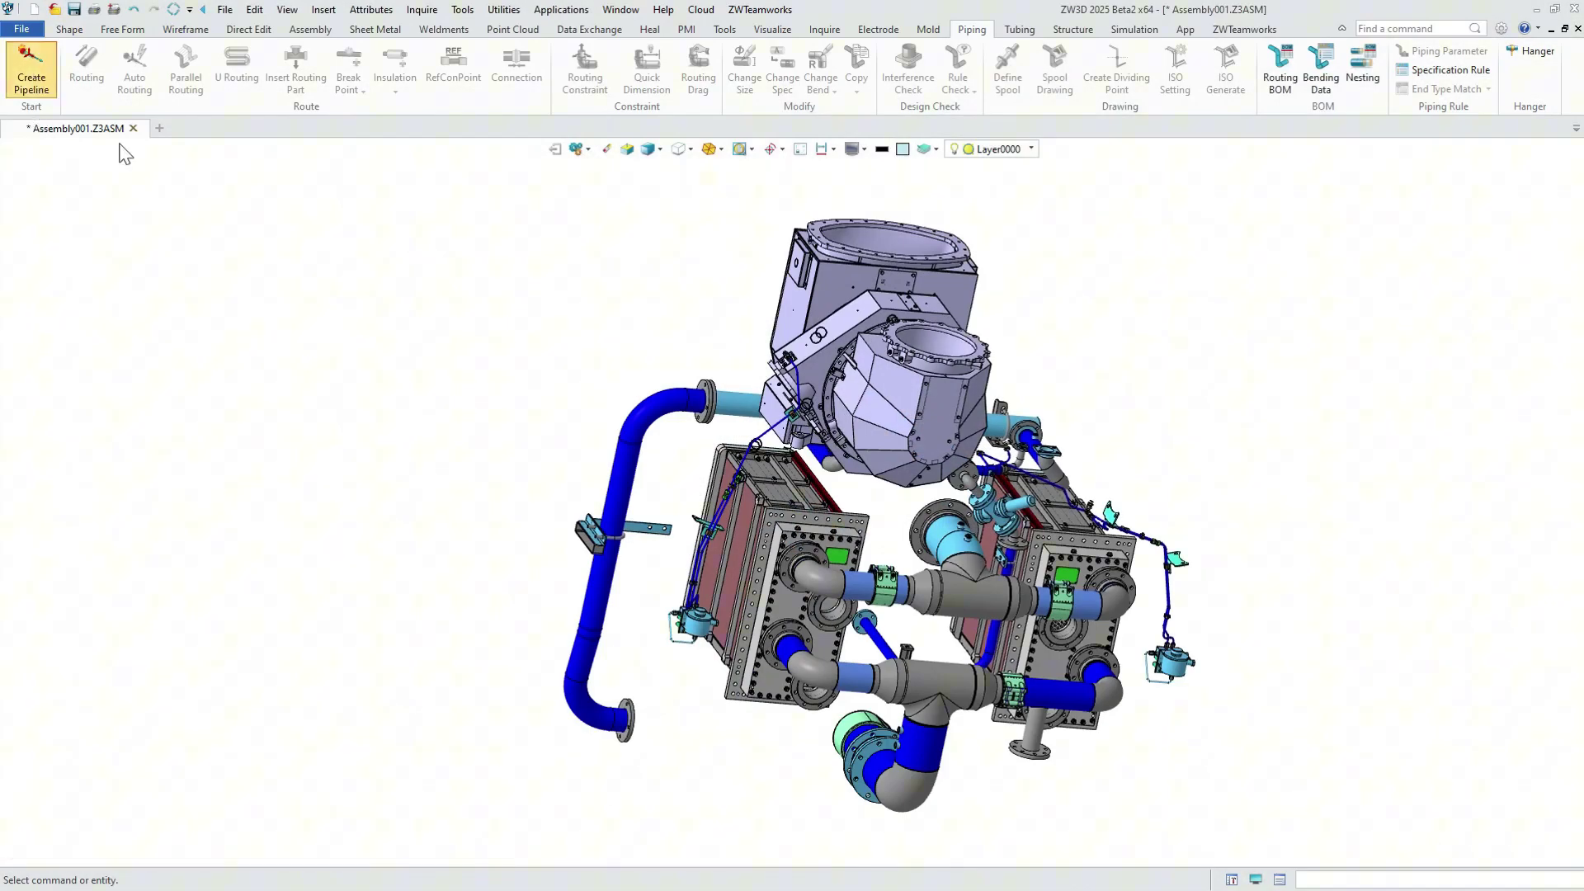
# - Set up the pipeline with the GB pipe file, nominal size 50 and bend-radius bends
pyautogui.click(941, 364)
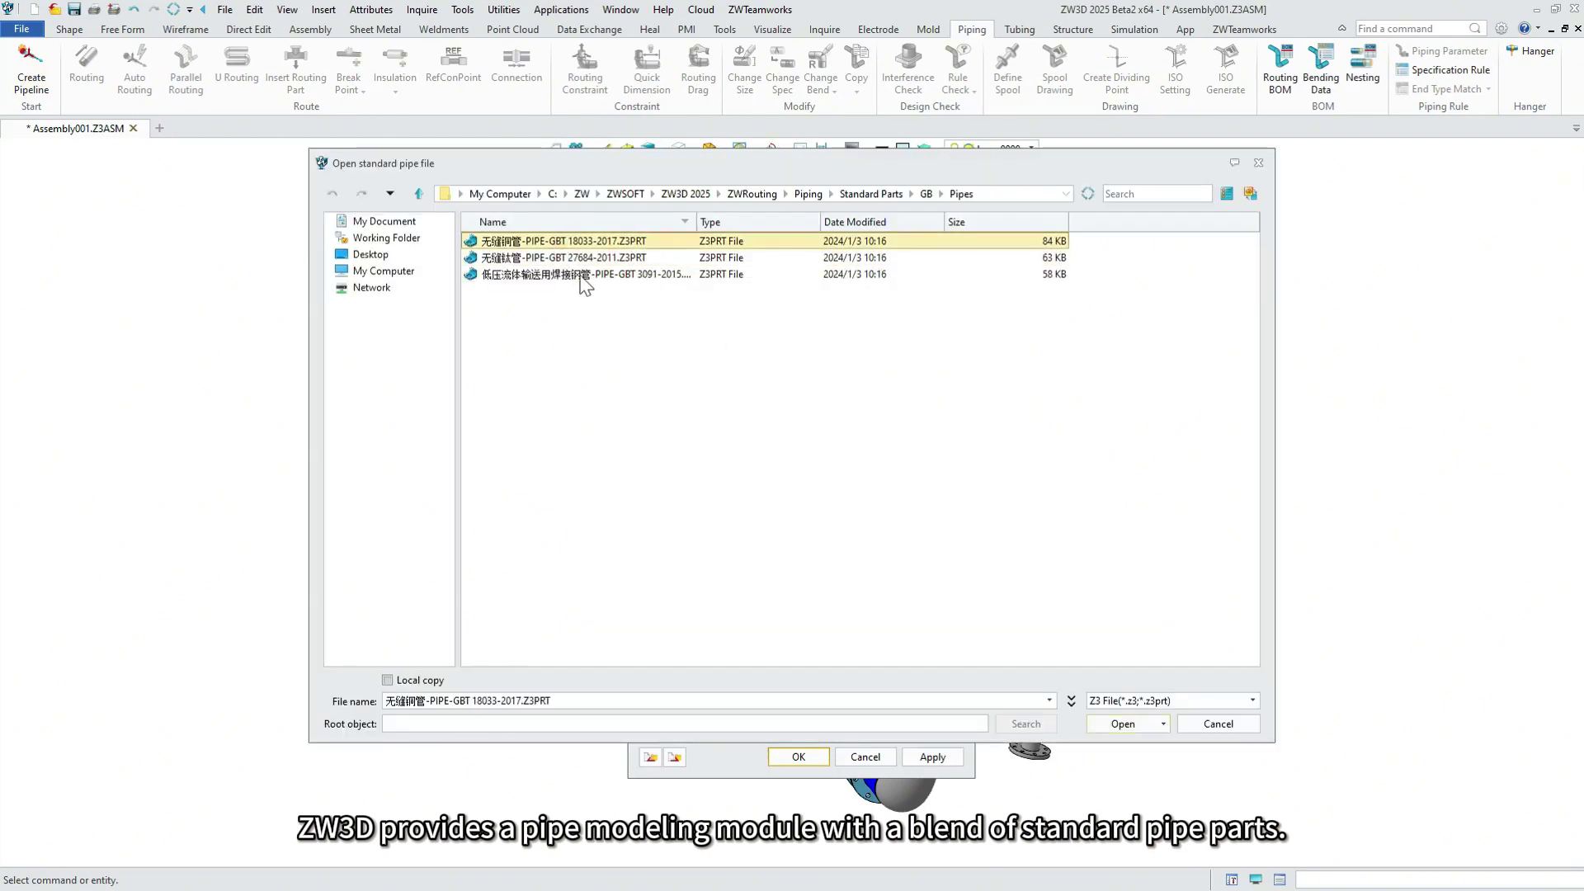
pyautogui.click(1140, 722)
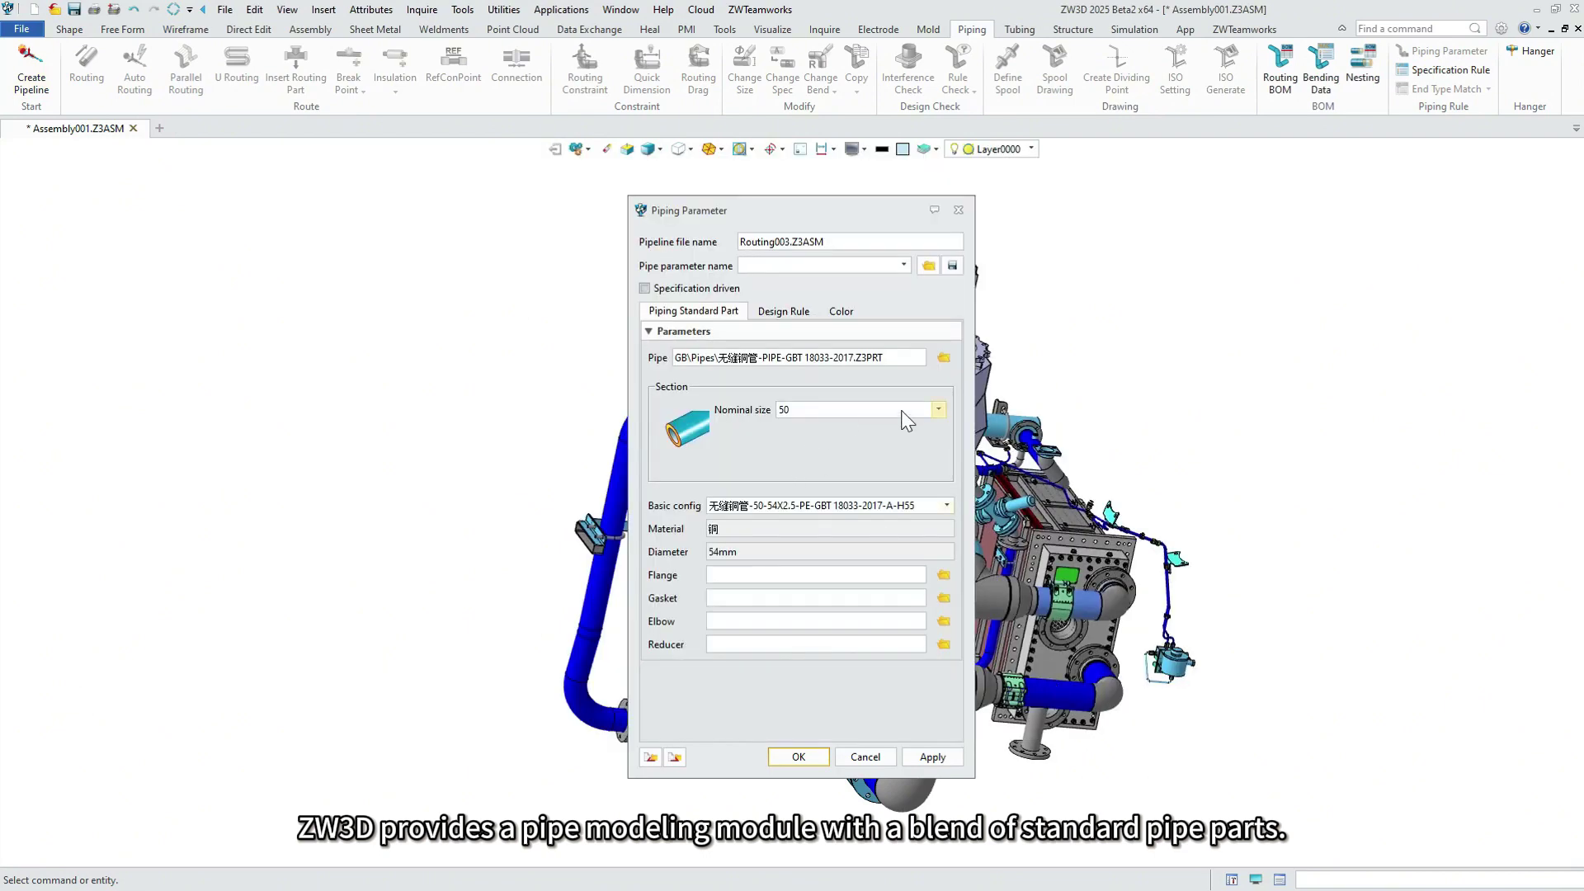
pyautogui.click(902, 411)
pyautogui.click(814, 438)
pyautogui.click(784, 311)
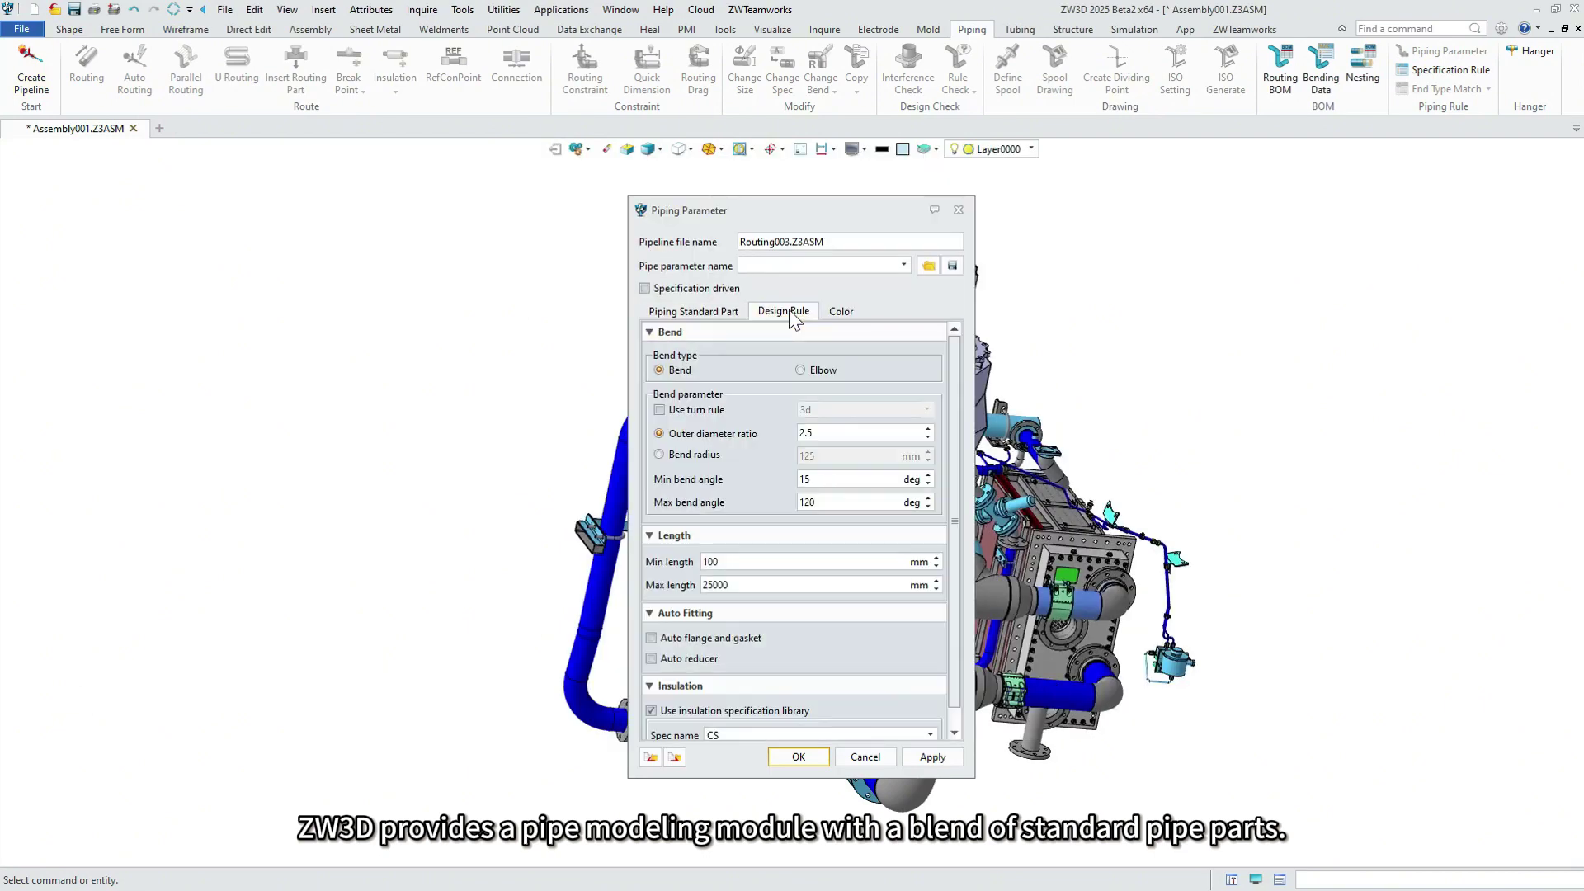
pyautogui.click(659, 455)
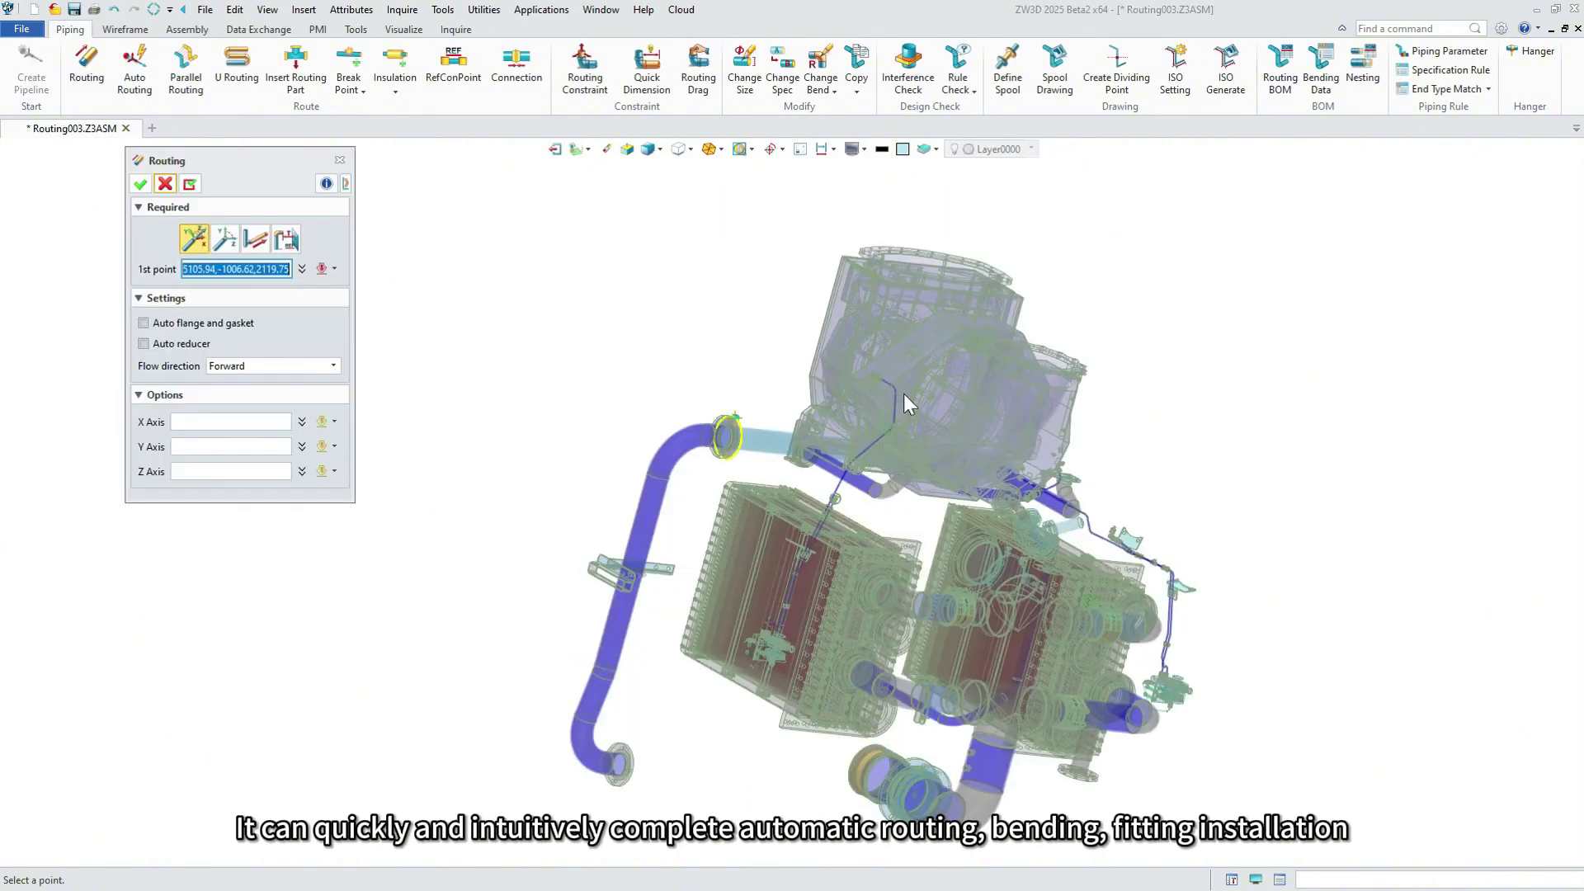
pyautogui.scroll(10, 975, 330)
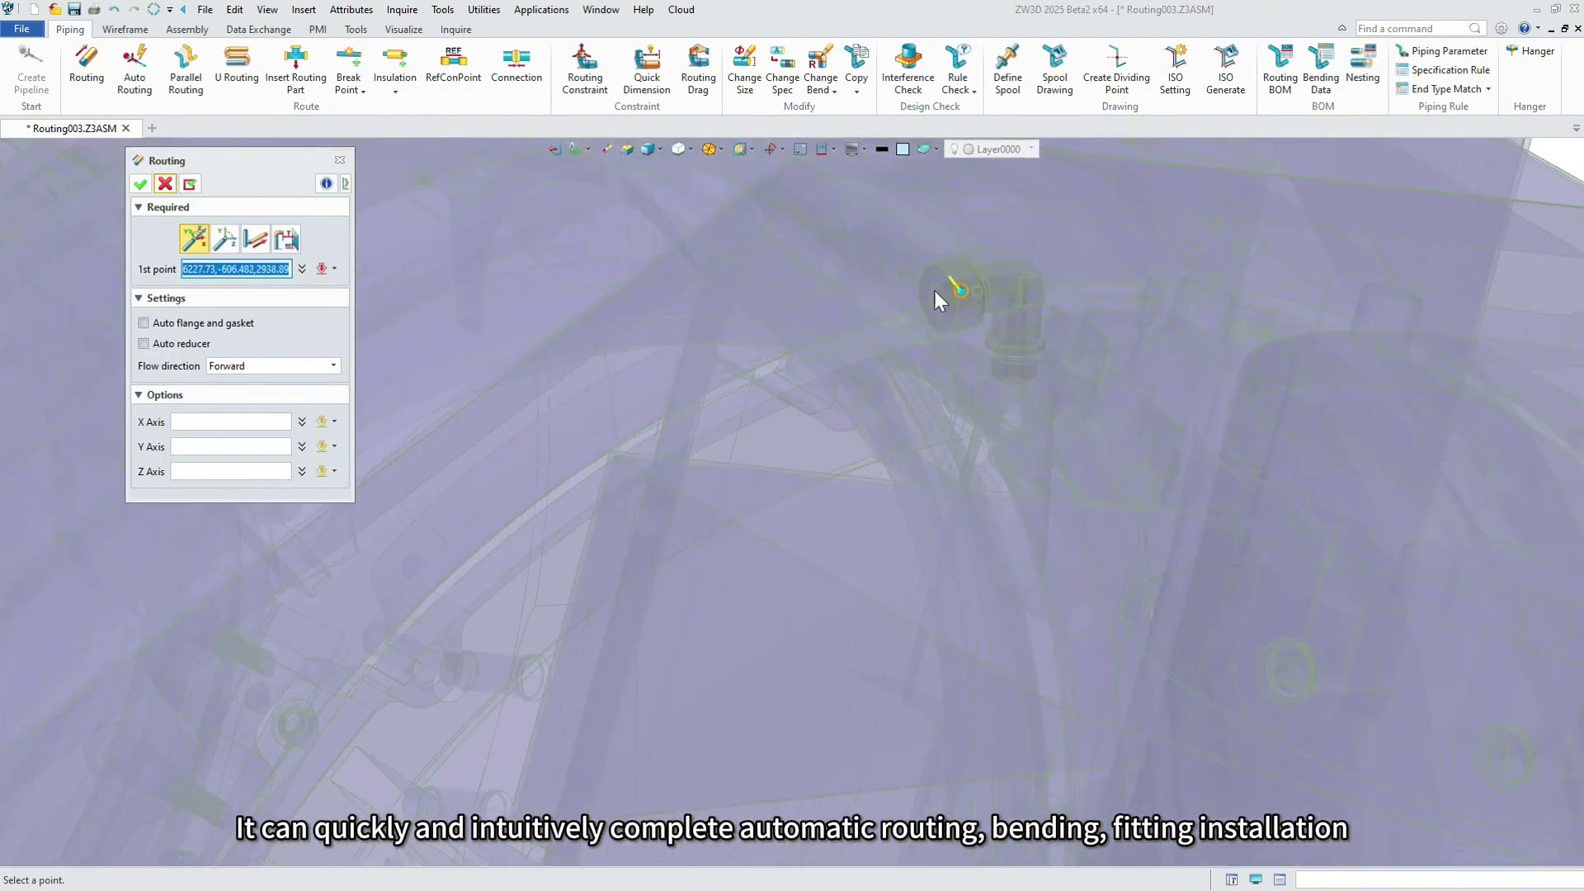
# - Route the pipe point to point from the elbow face to the fitting
pyautogui.click(937, 292)
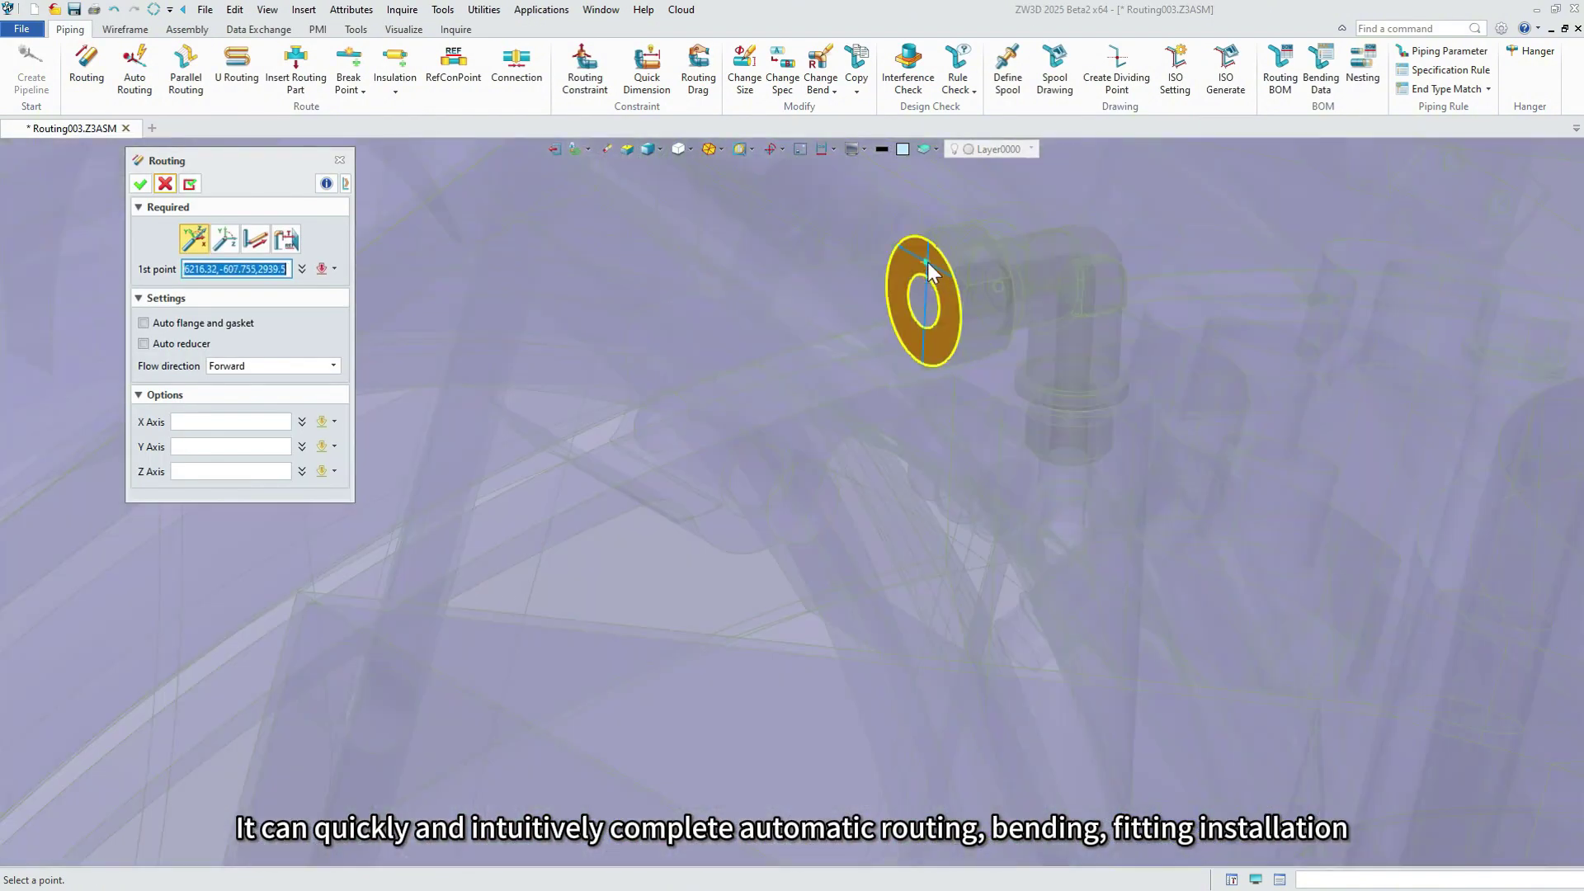
pyautogui.click(248, 239)
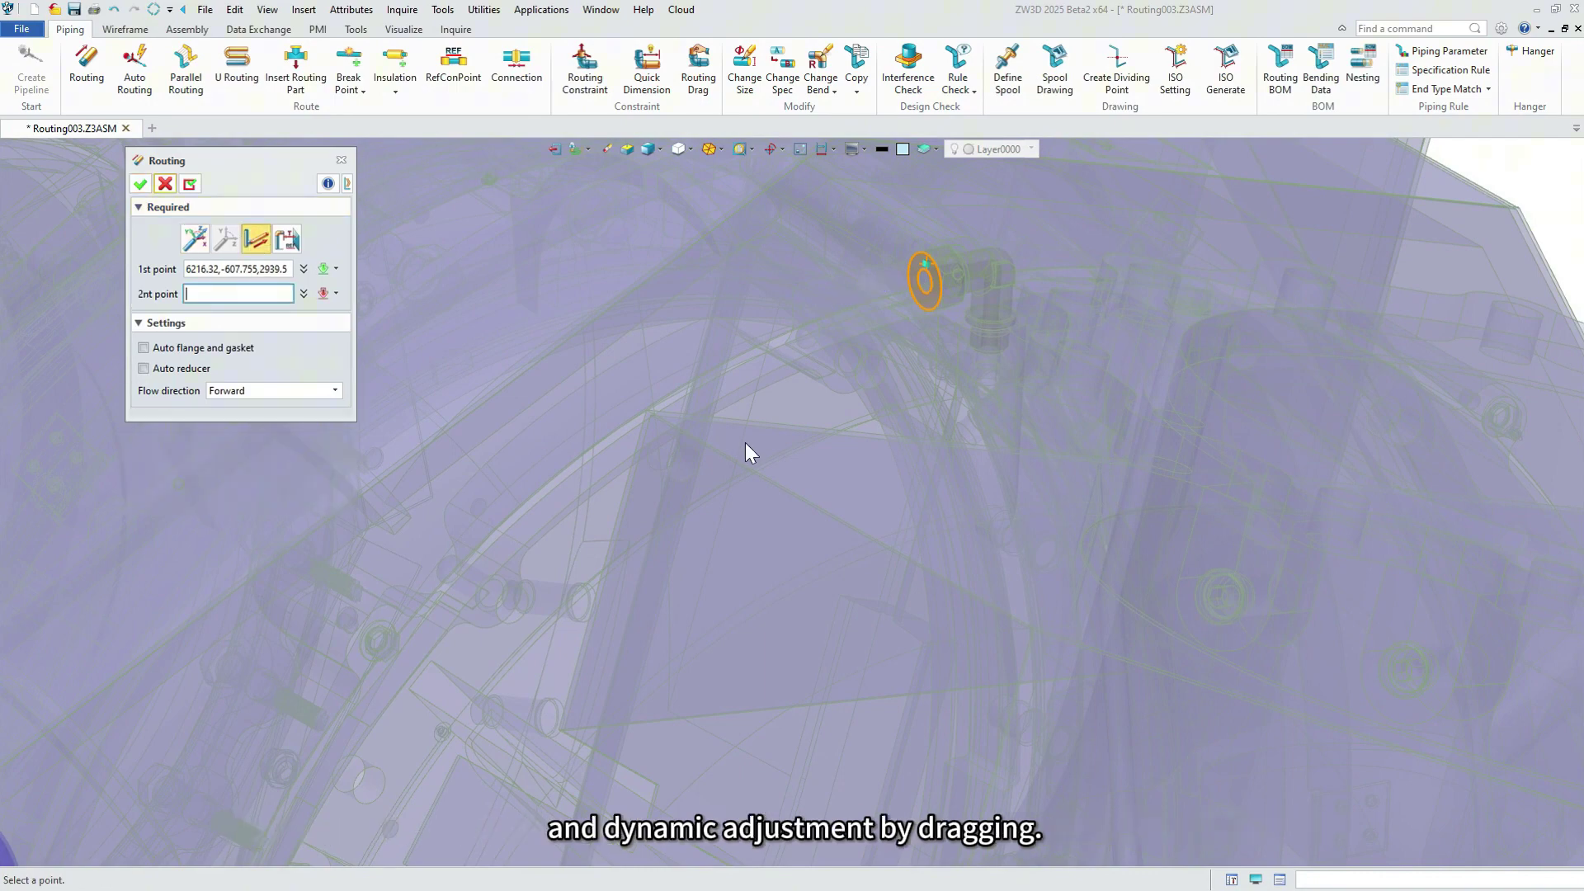
pyautogui.scroll(-5, 745, 442)
pyautogui.moveTo(887, 416); pyautogui.dragTo(655, 428, button='middle')
pyautogui.click(655, 427)
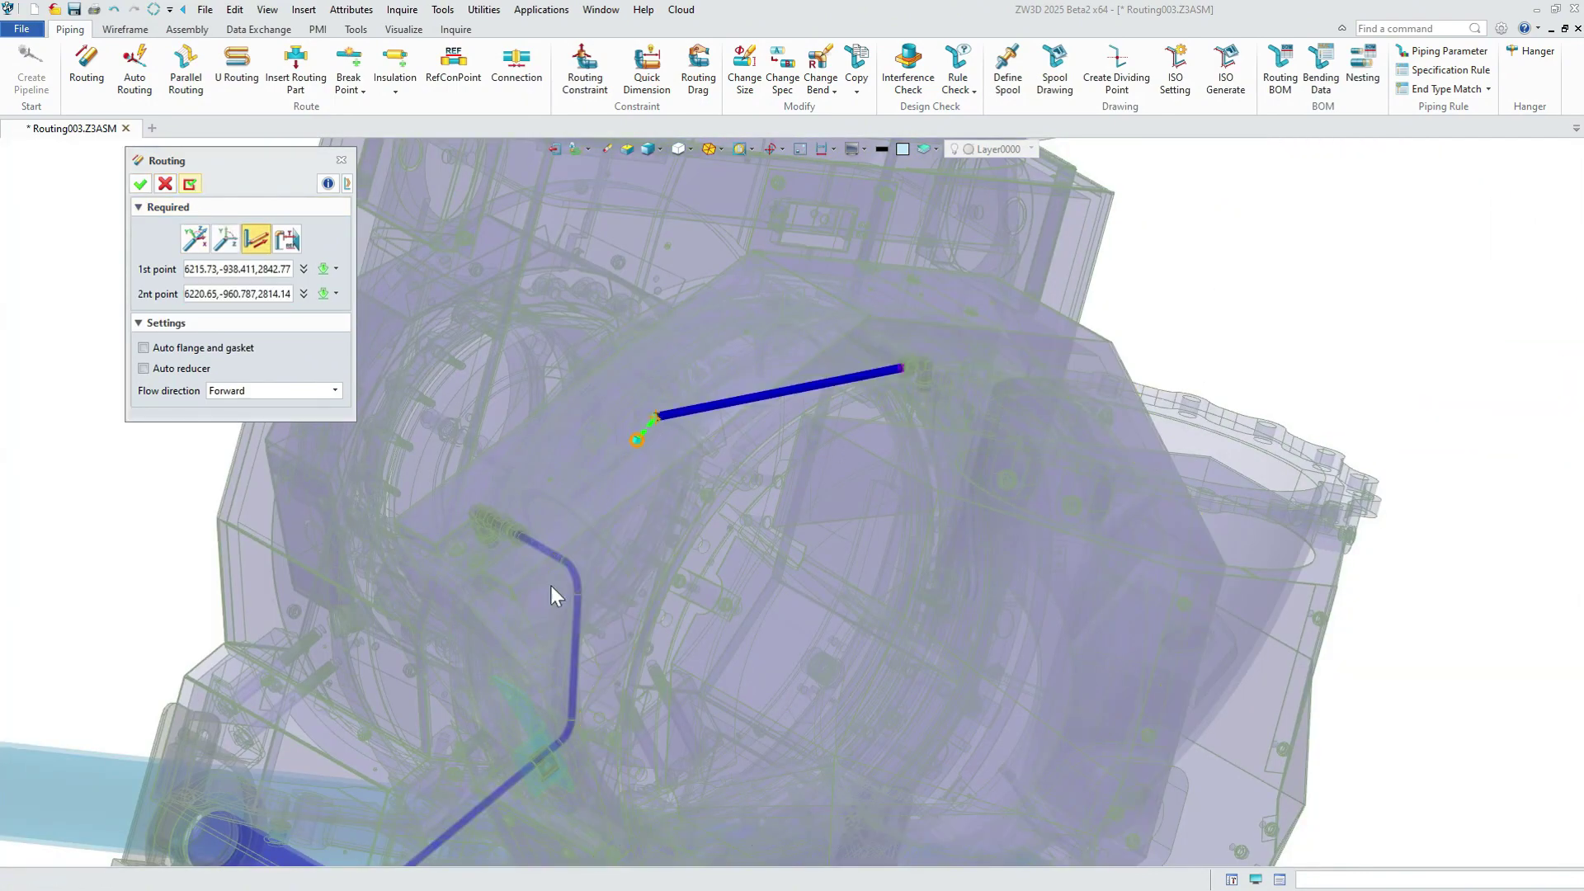
pyautogui.click(608, 626)
pyautogui.scroll(10, 609, 626)
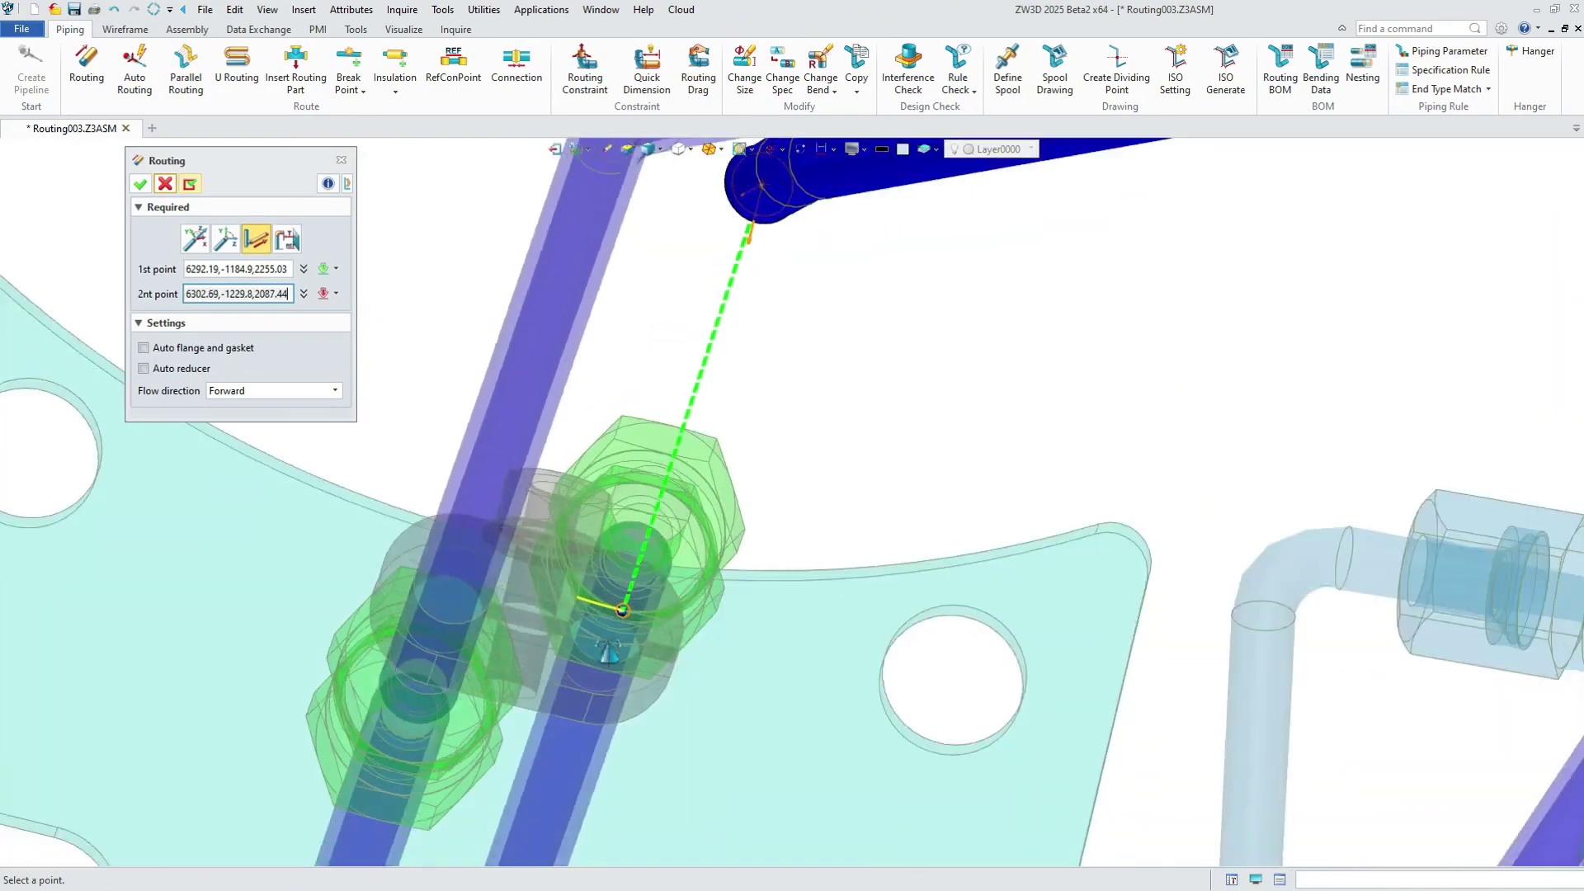
pyautogui.click(642, 531)
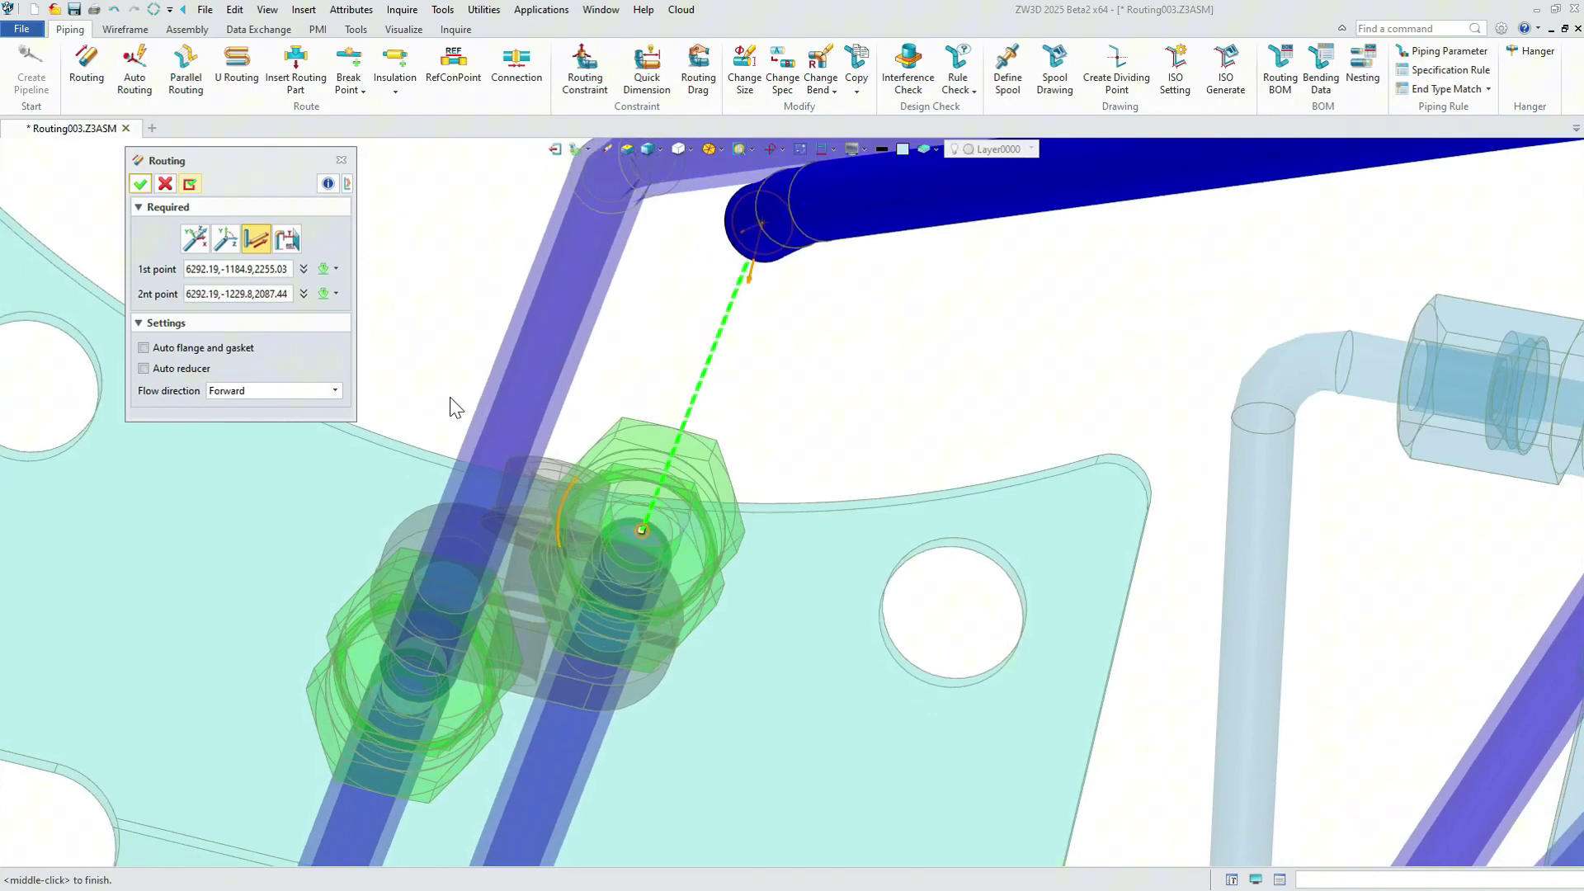
pyautogui.middleClick(183, 209)
pyautogui.scroll(-10, 619, 446)
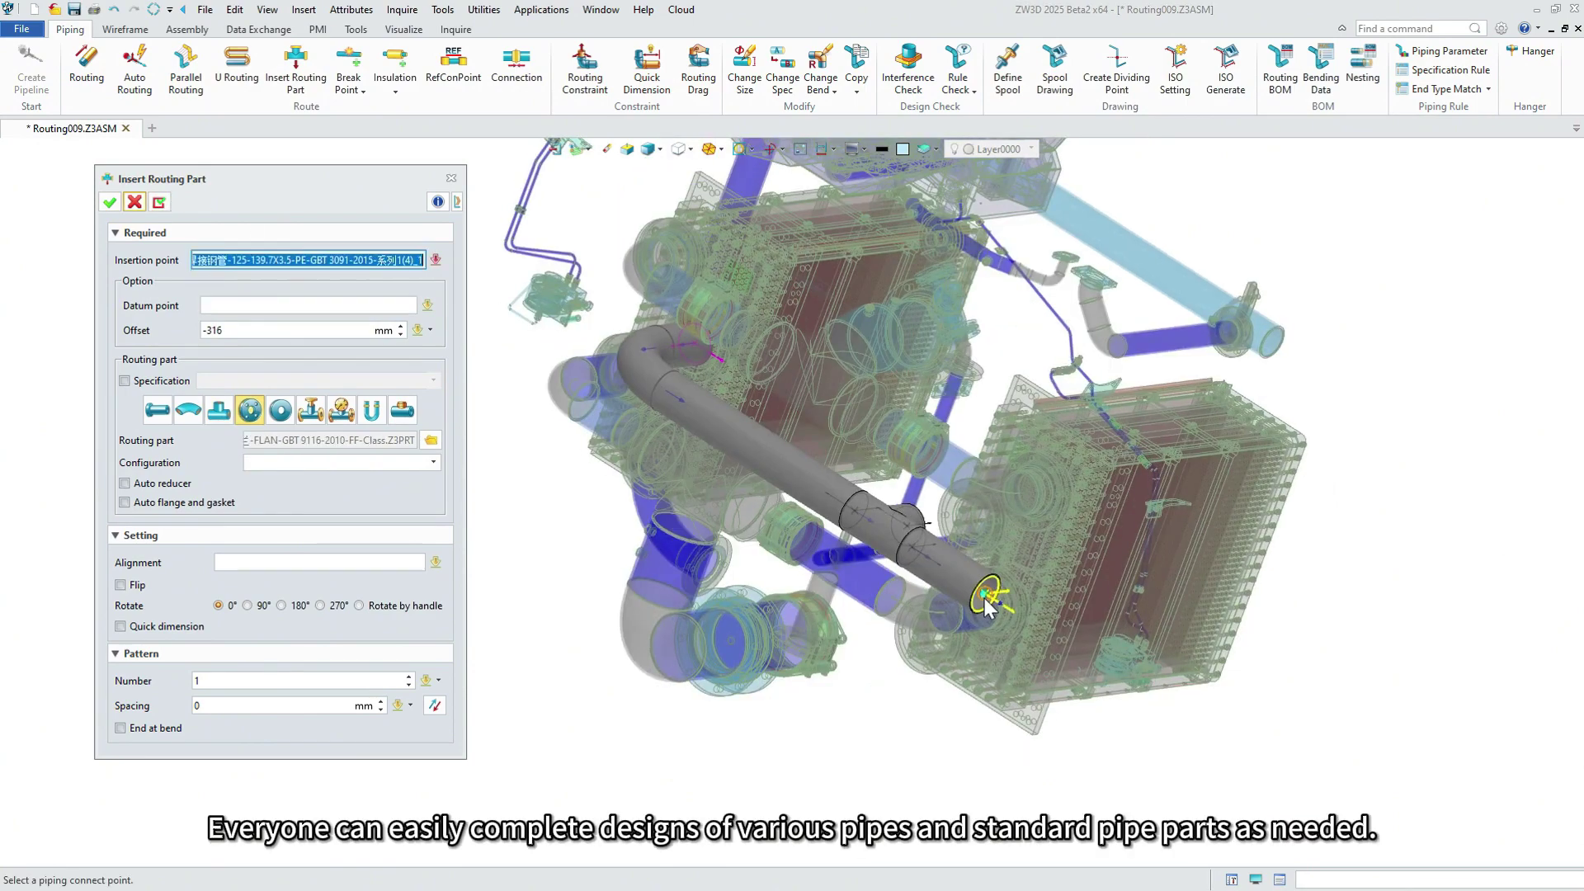
# - Insert a flange at the open end of the straight pipe
pyautogui.scroll(5, 994, 598)
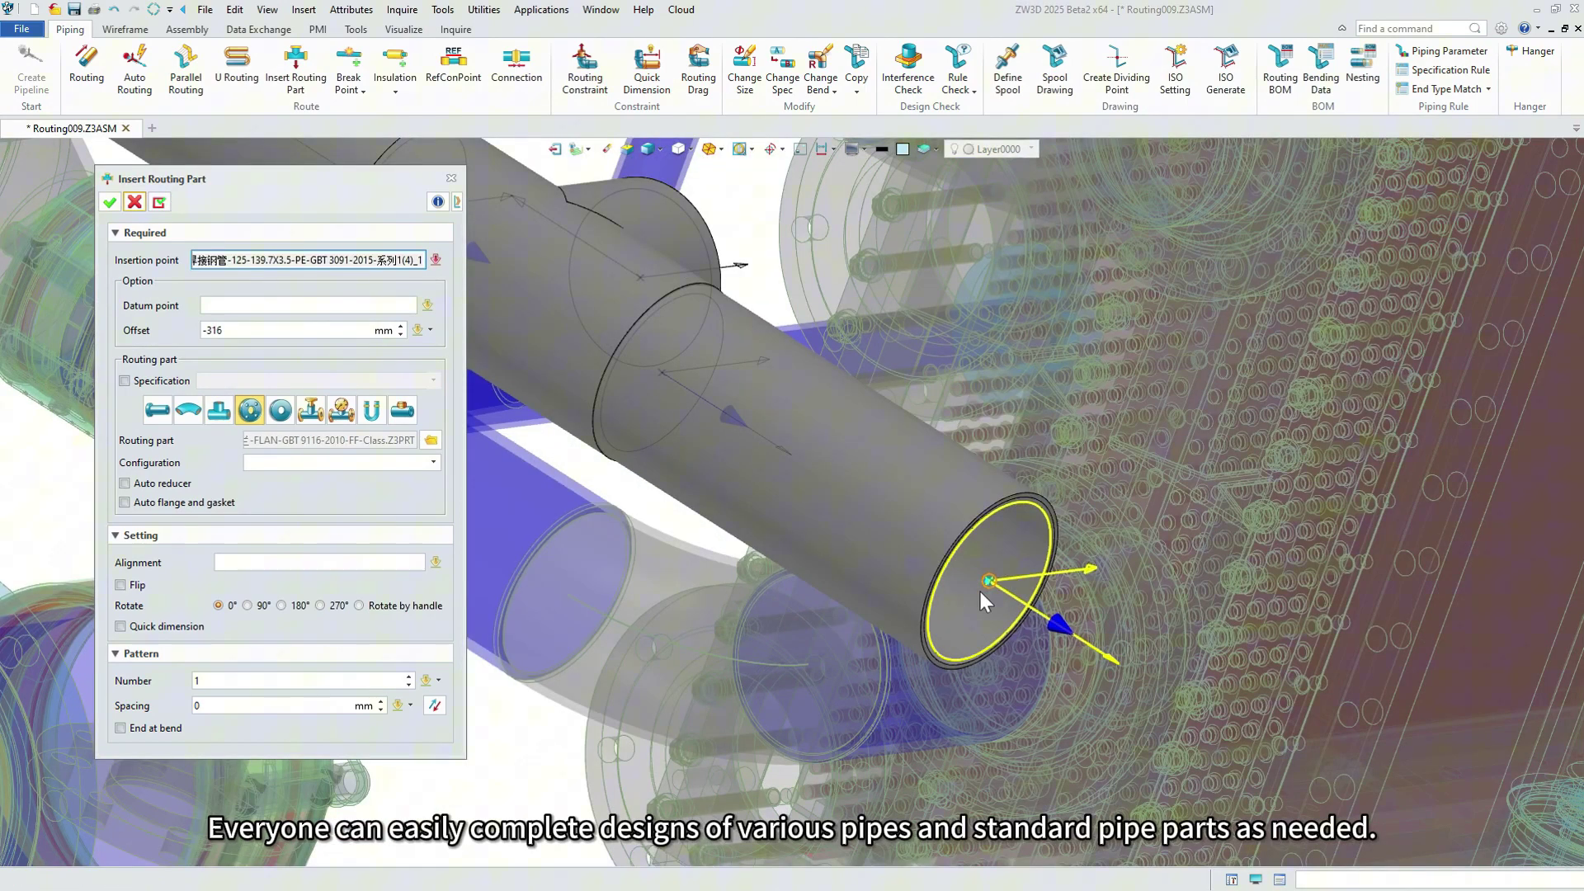
pyautogui.click(980, 591)
pyautogui.click(110, 202)
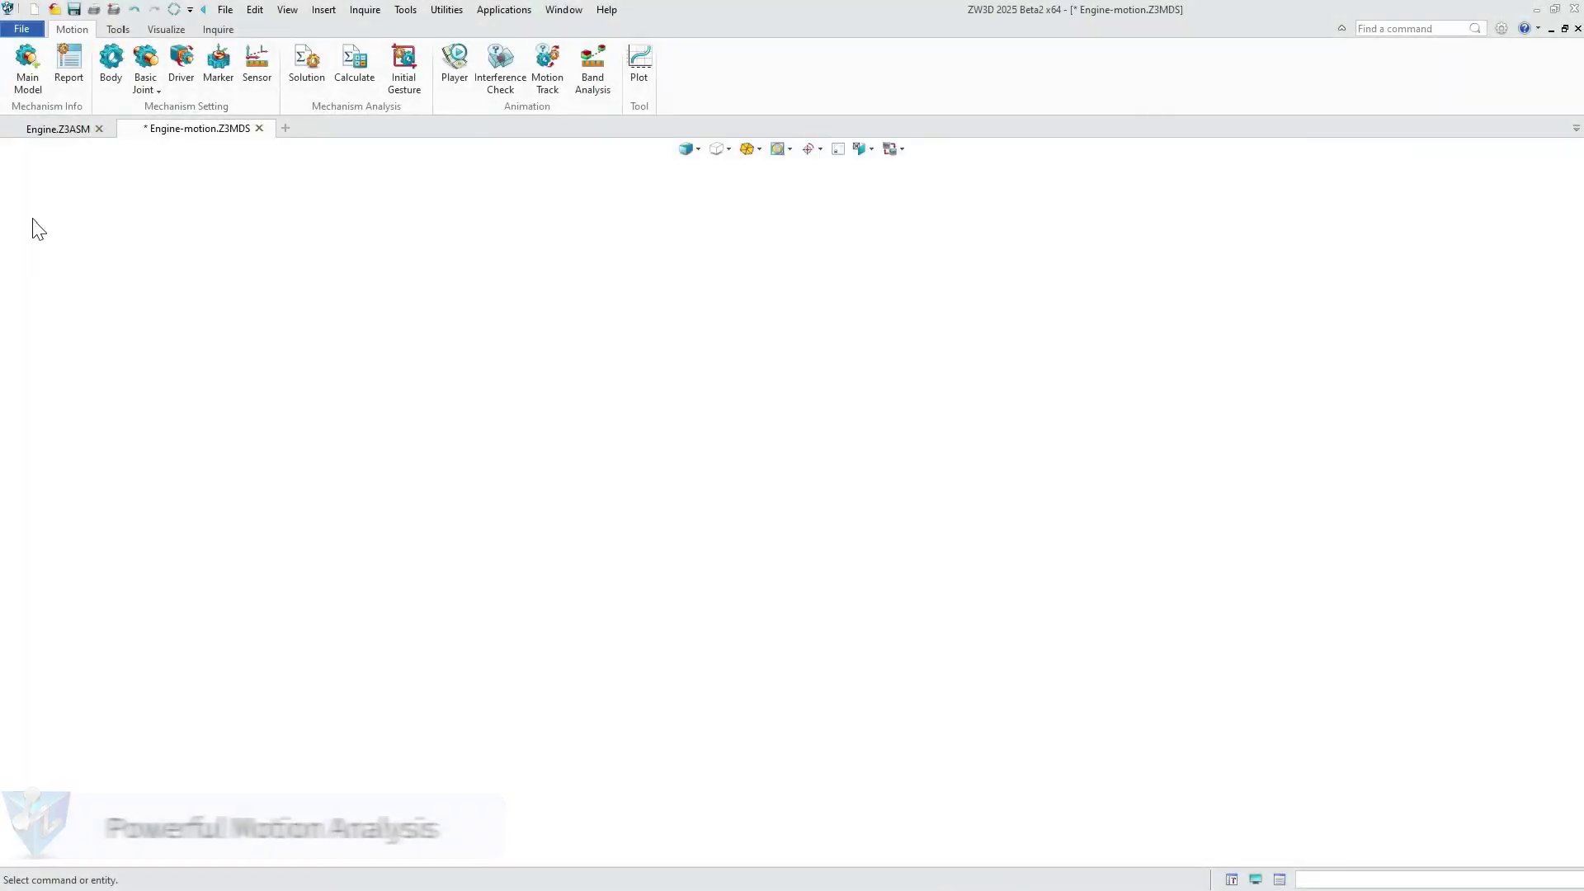
# - Set the main model and add basic joints for the crankshaft and Conrod8_1
pyautogui.click(29, 66)
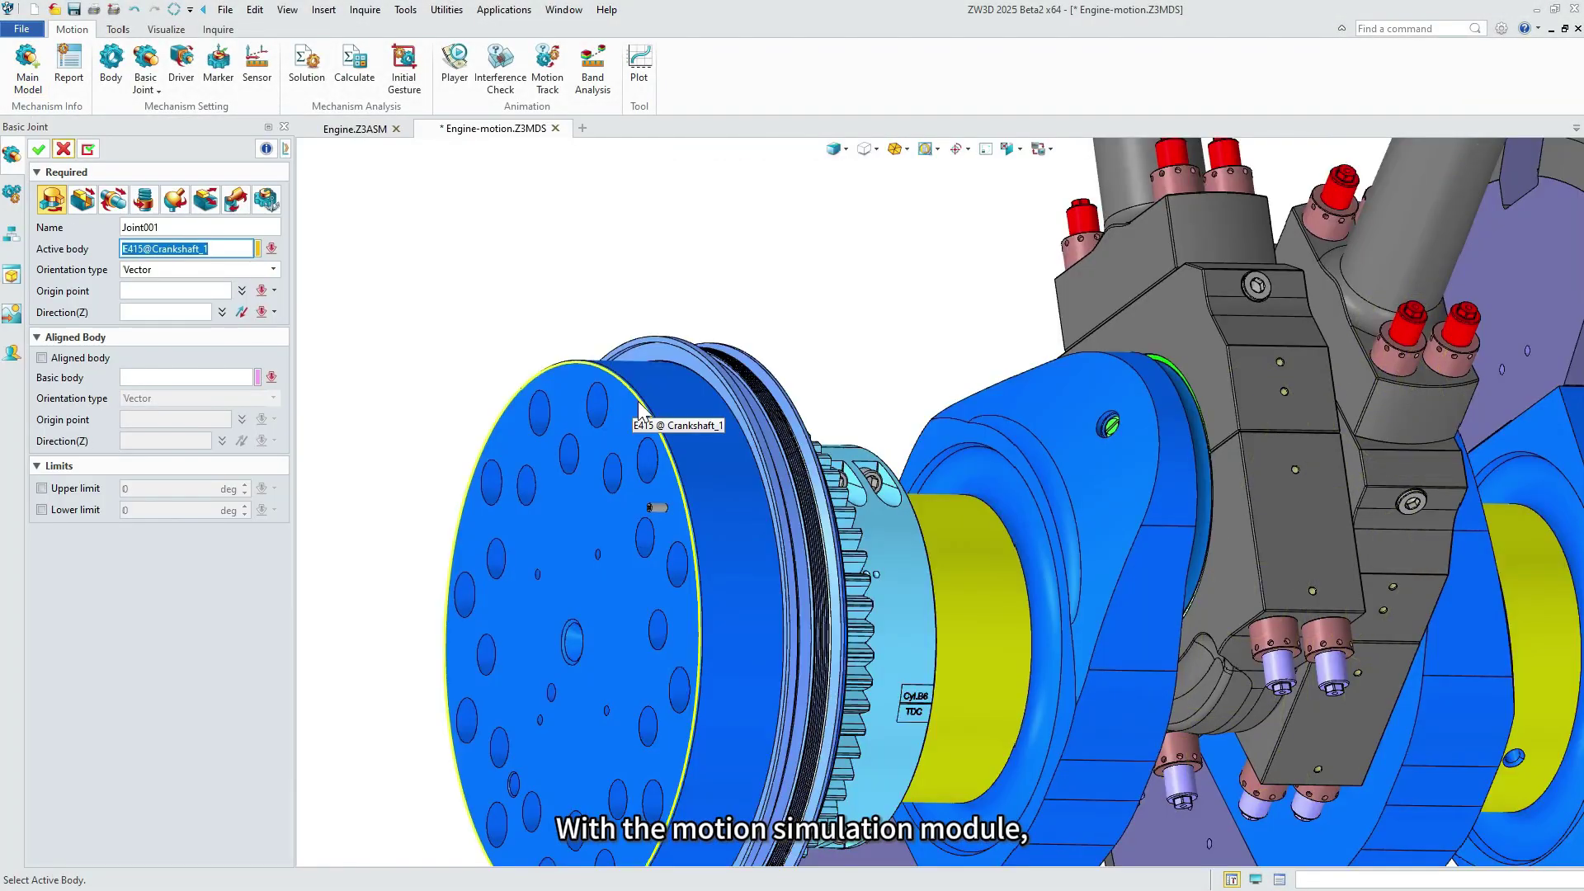
pyautogui.click(637, 401)
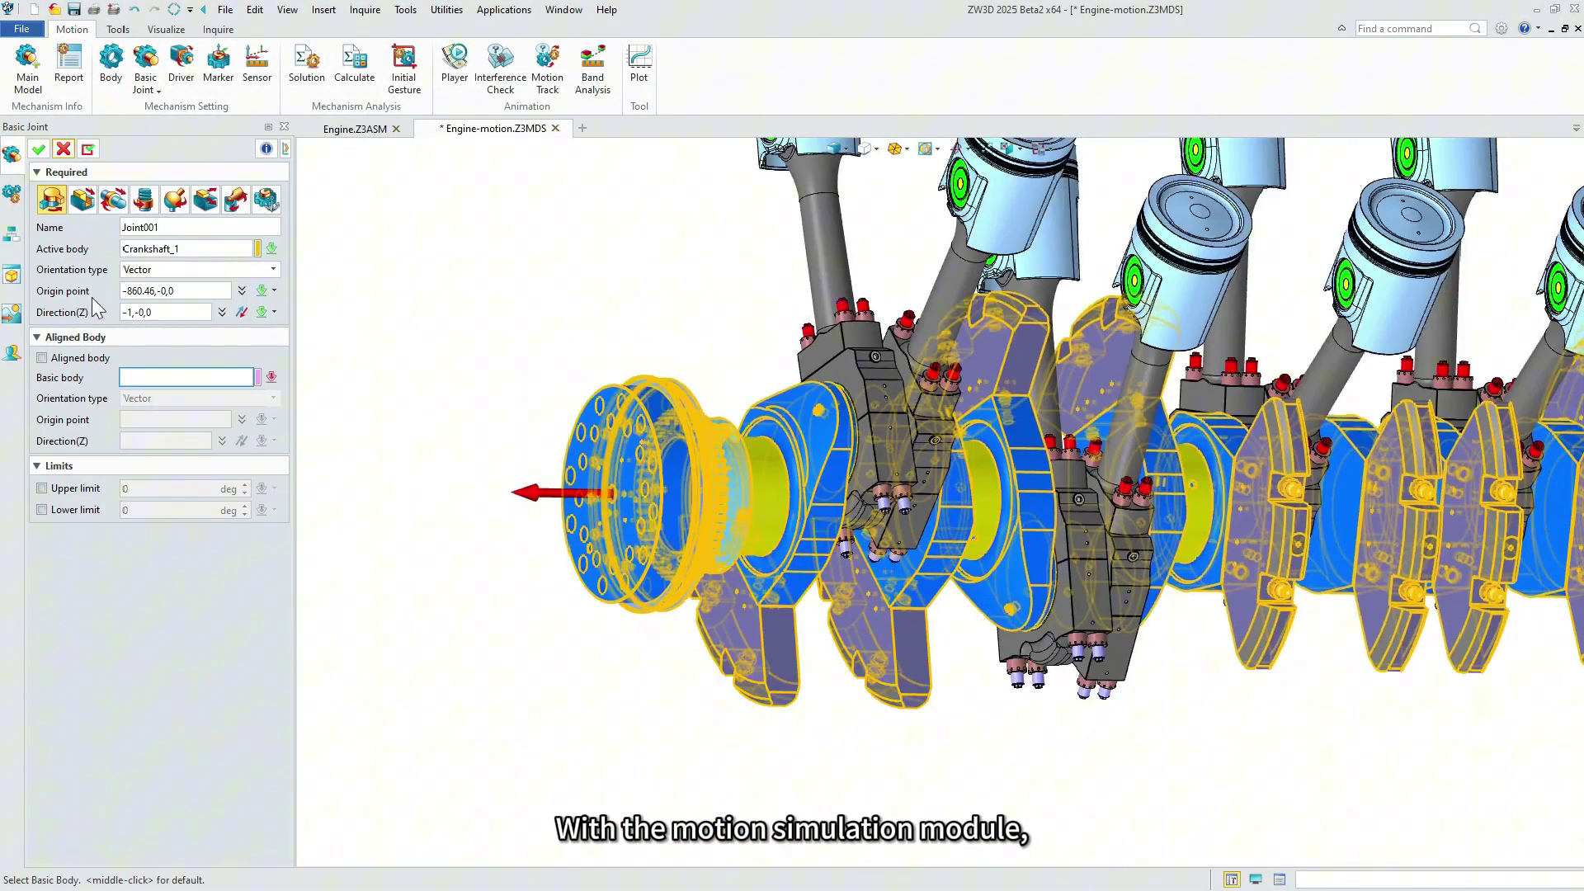
pyautogui.click(89, 150)
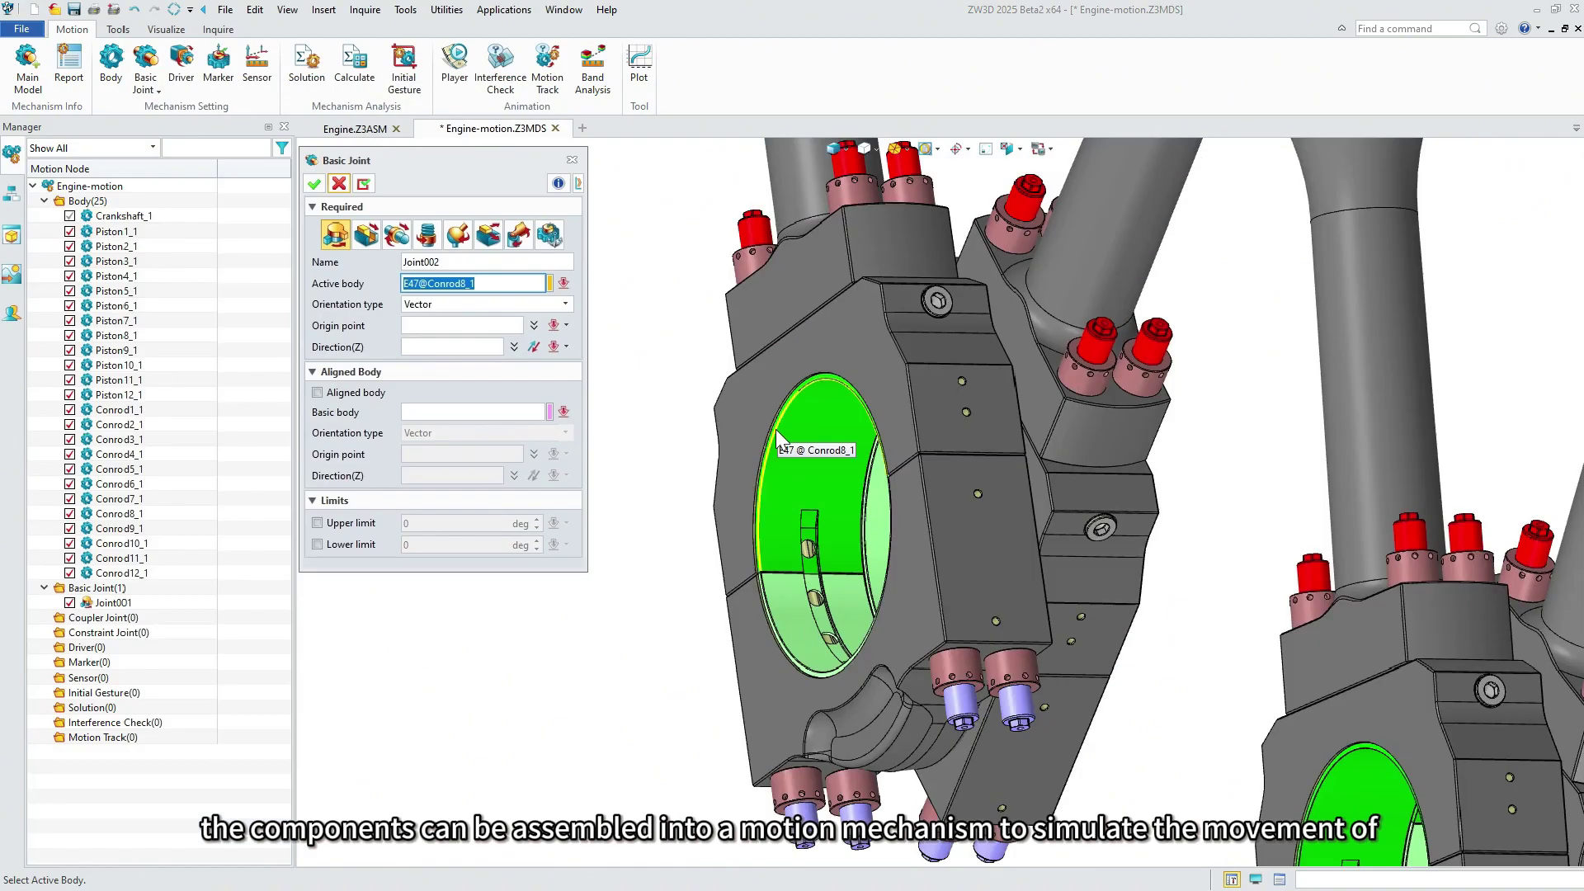
pyautogui.click(775, 429)
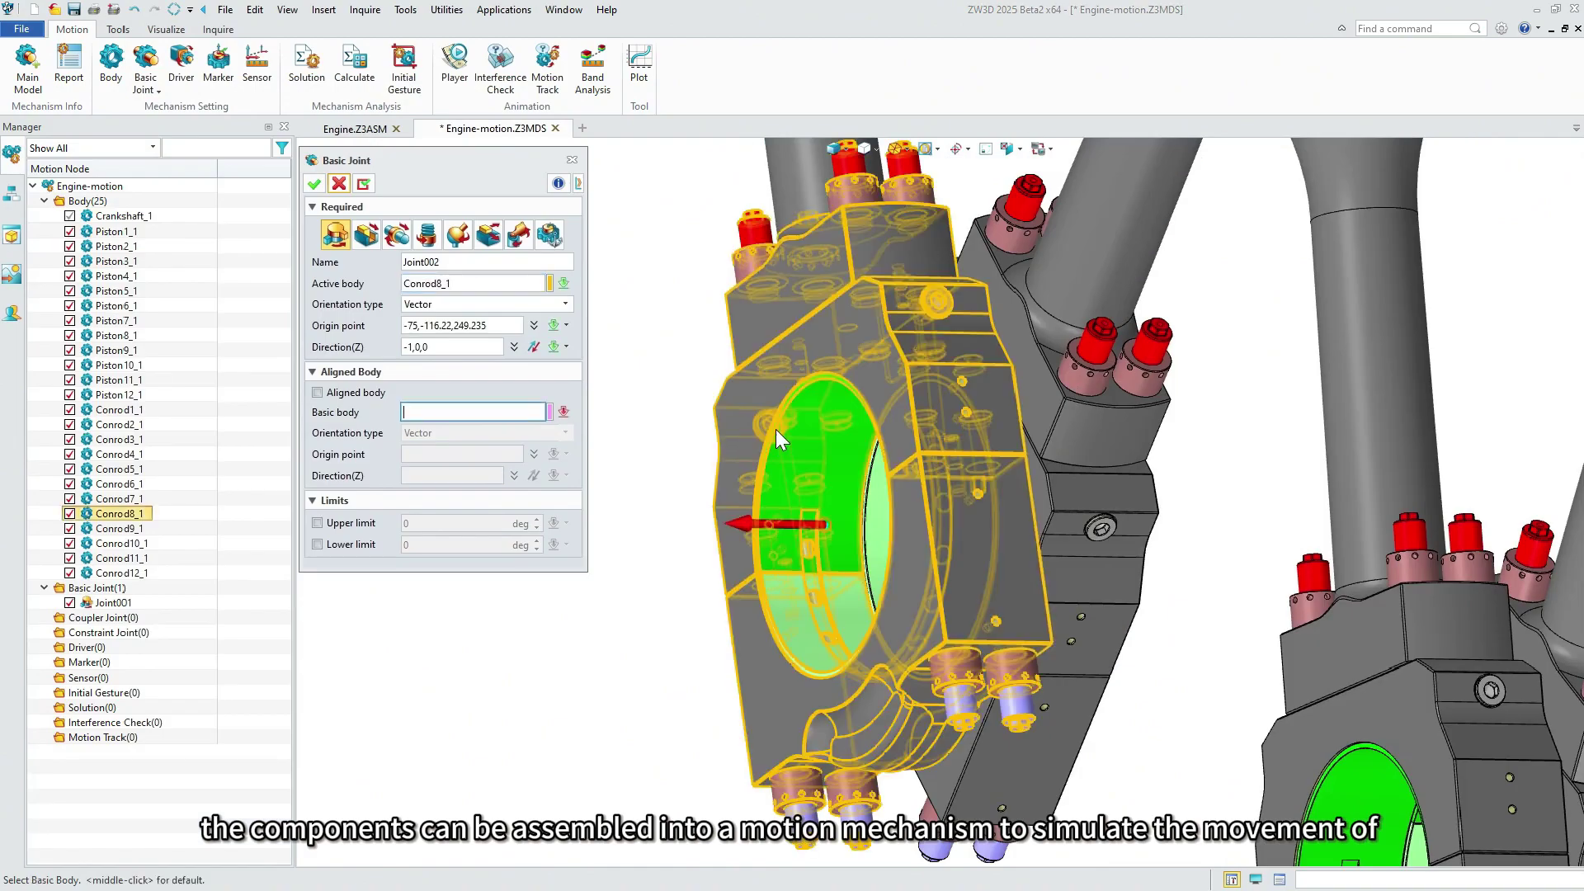
pyautogui.click(363, 183)
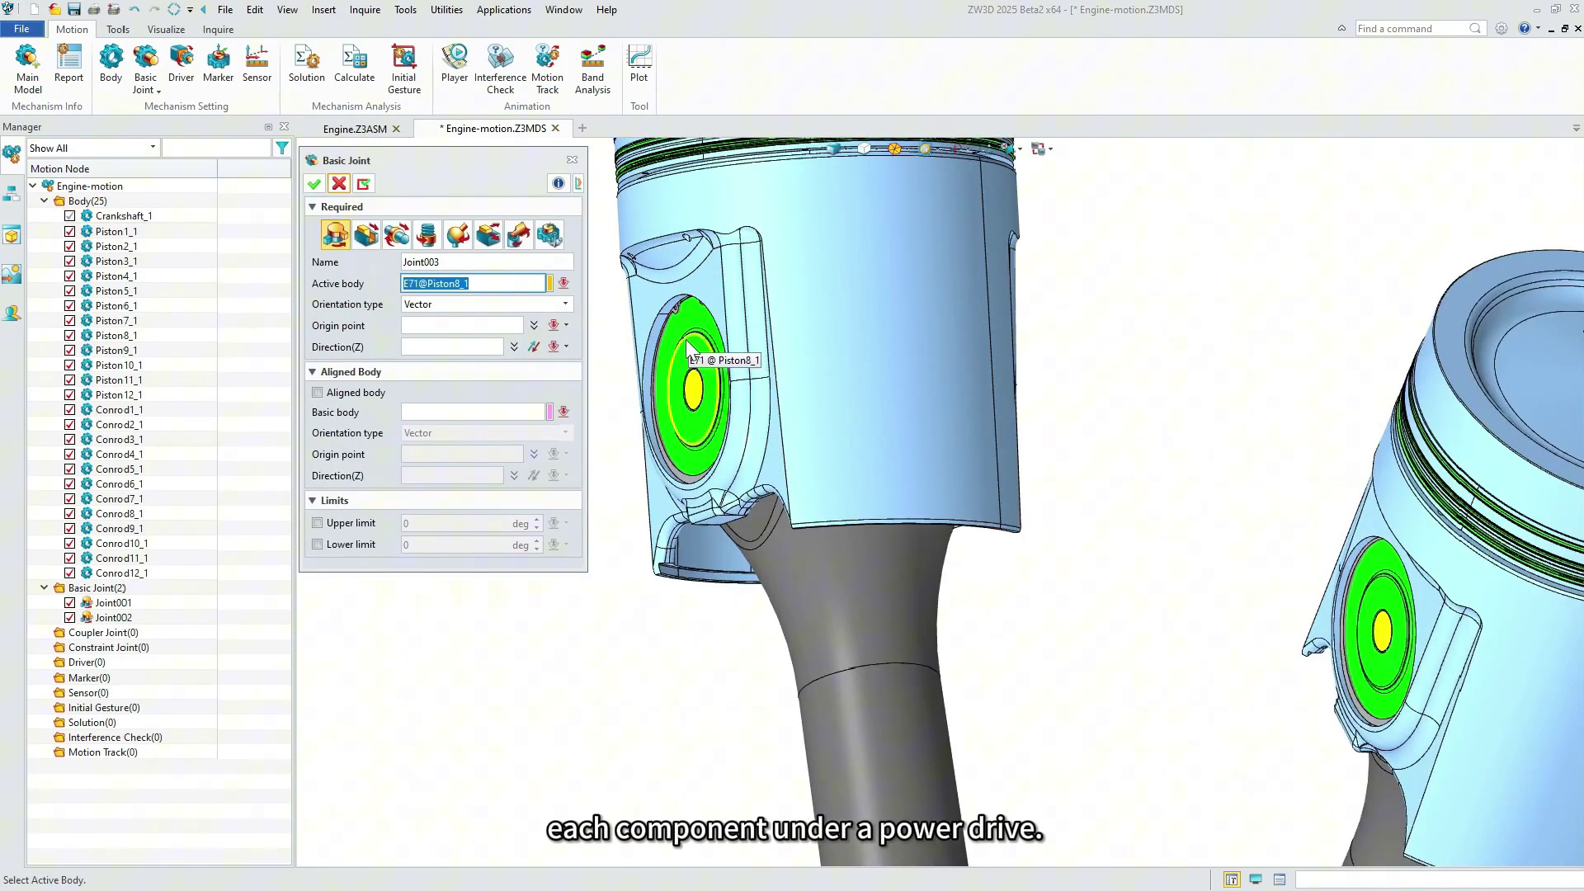
# - Add basic joints for Piston8_1 against Conrod8_1, then create Solution001 as a kinematics analysis
pyautogui.click(687, 347)
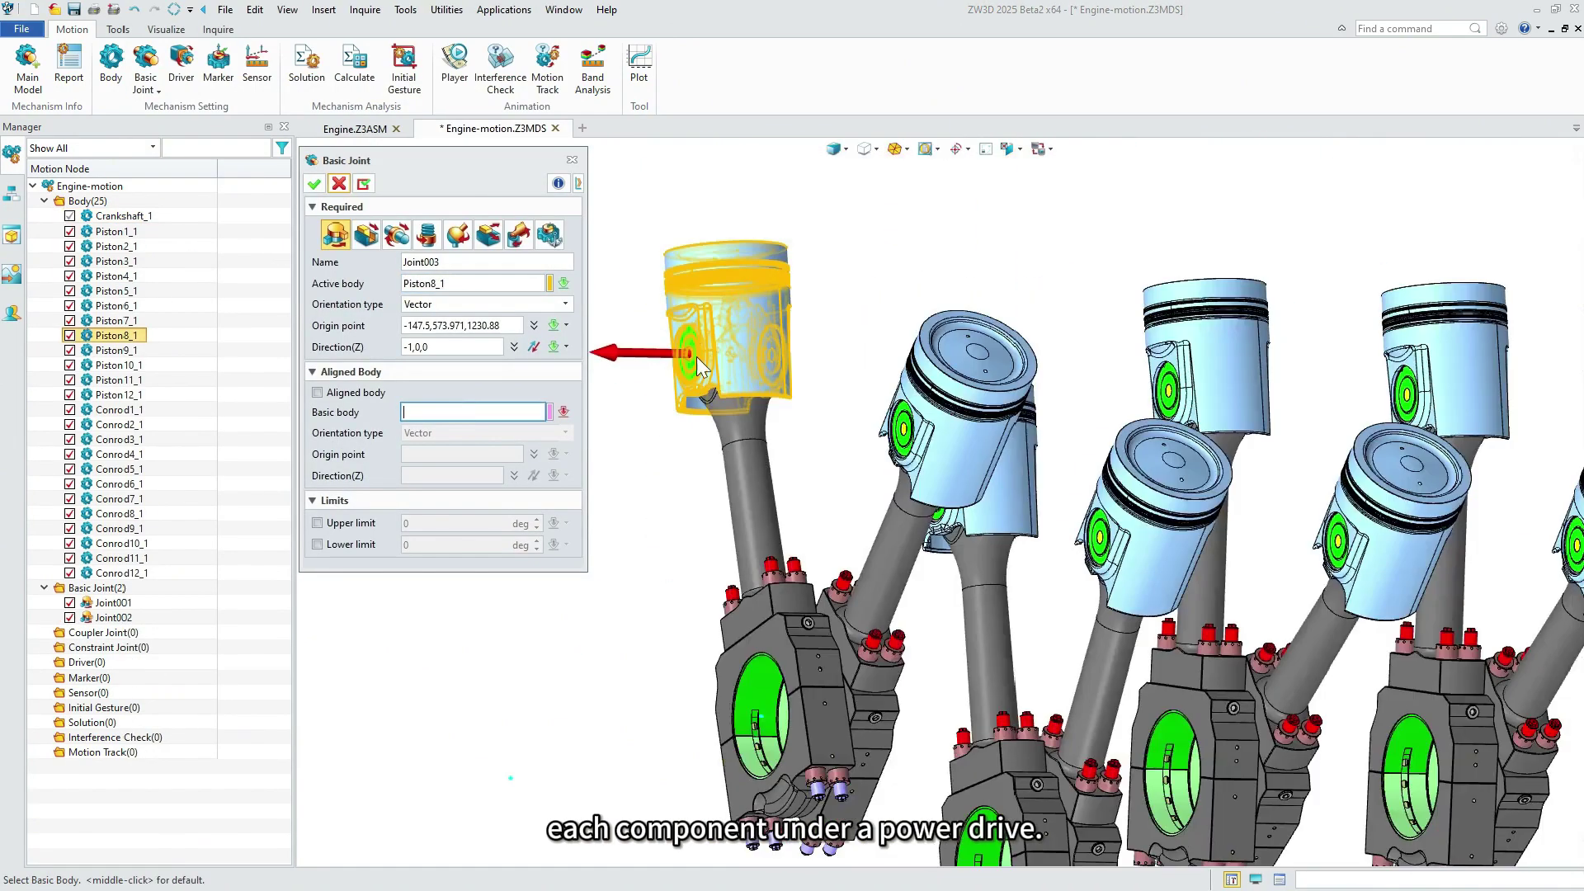
pyautogui.click(730, 470)
pyautogui.click(364, 185)
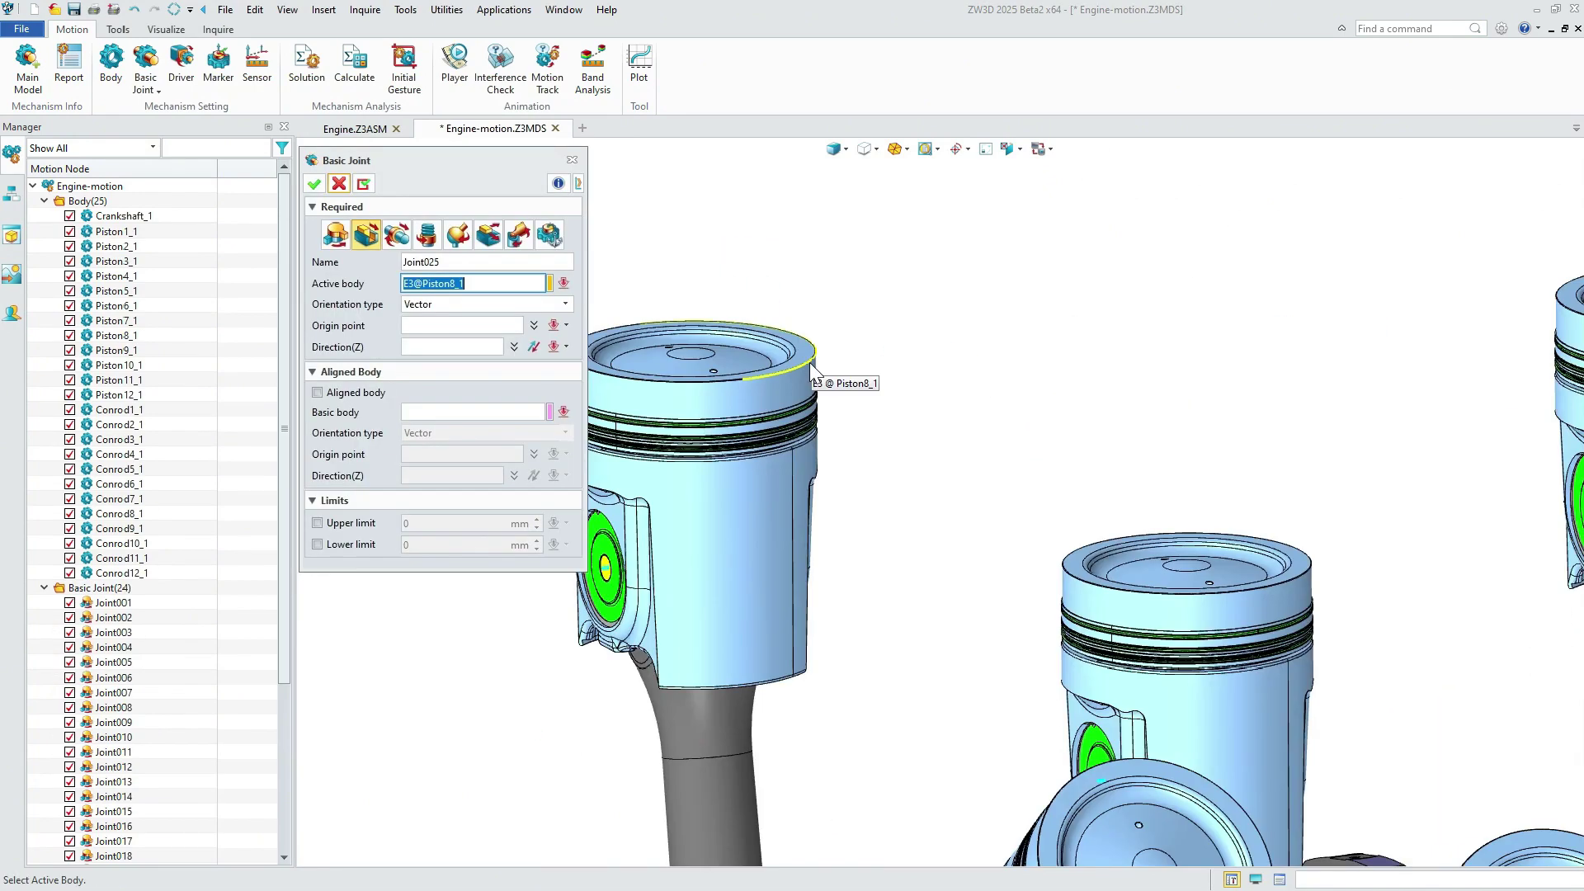
pyautogui.click(810, 363)
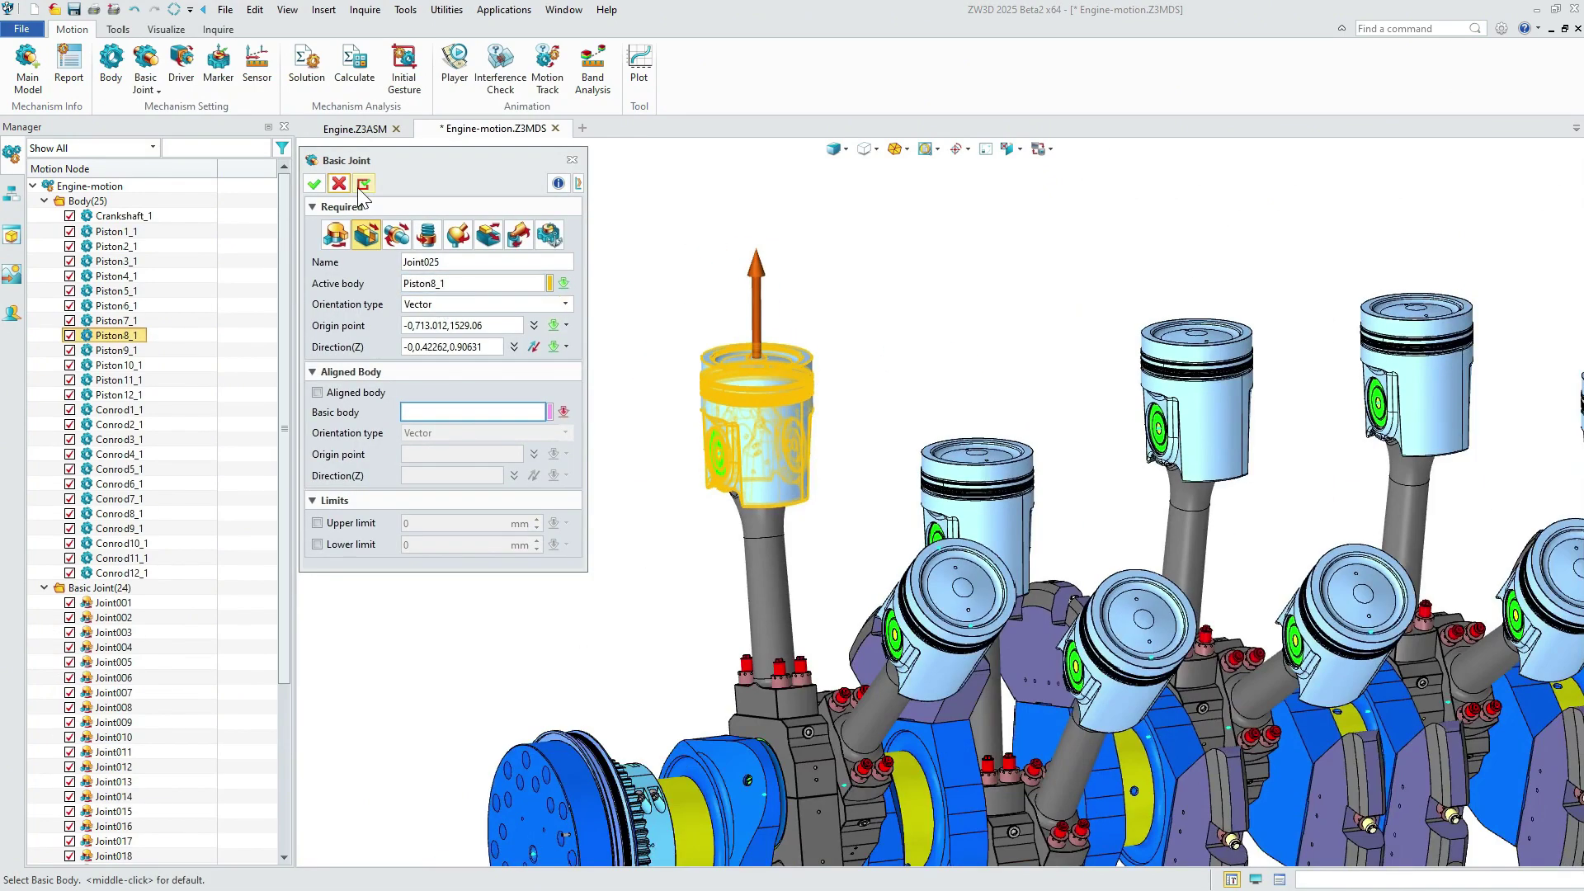
pyautogui.click(362, 183)
pyautogui.click(307, 64)
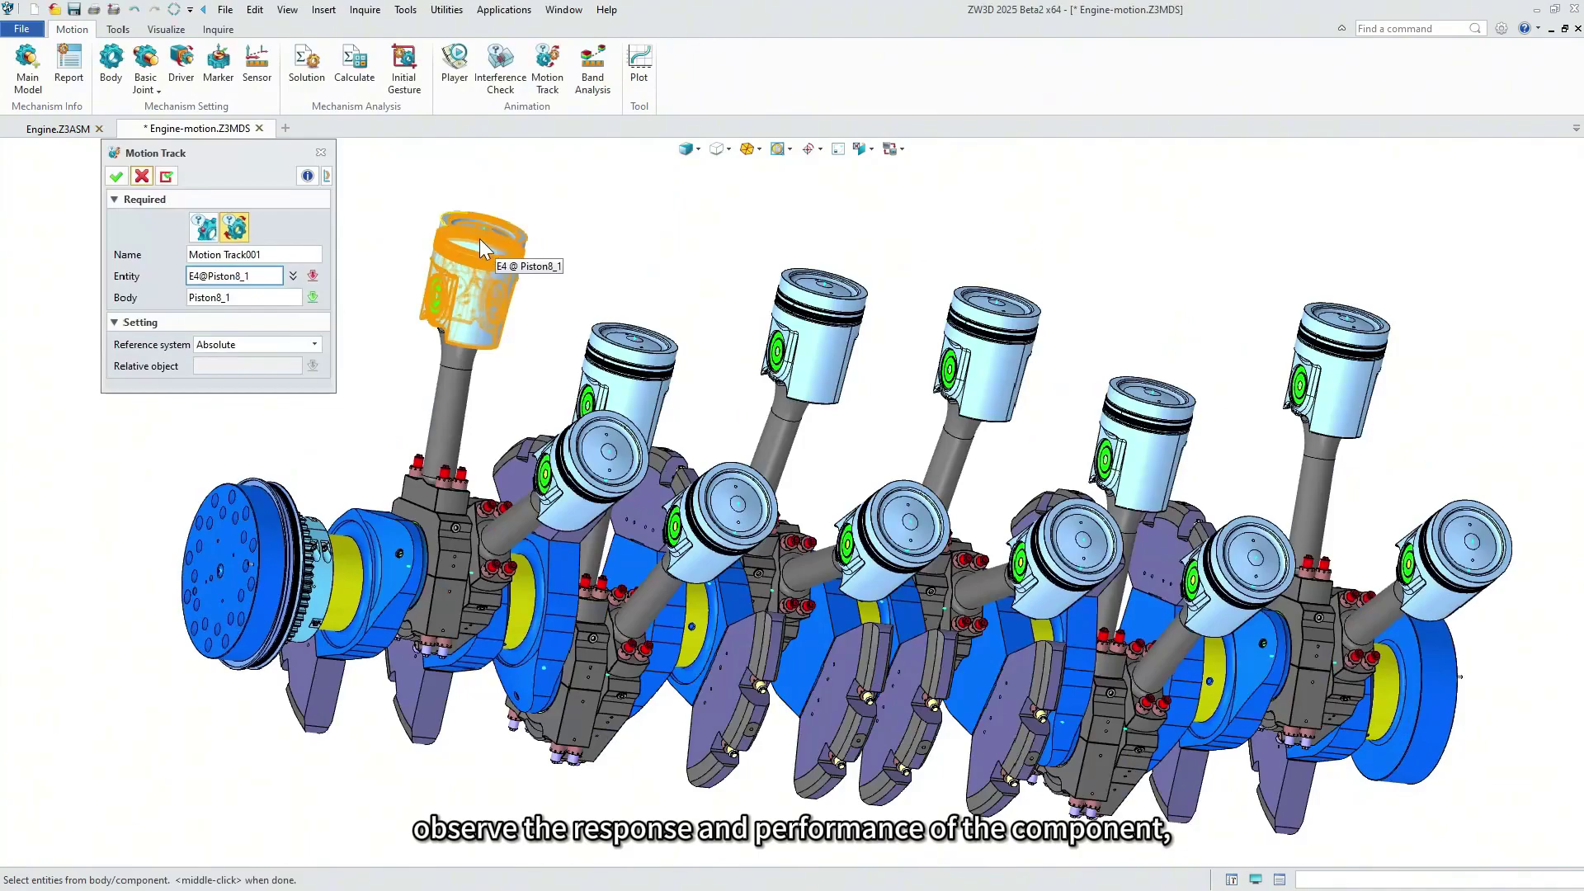
# - Add a motion track on Piston8_1, then start a distance measurement from a Conrod8_1 face
pyautogui.click(478, 240)
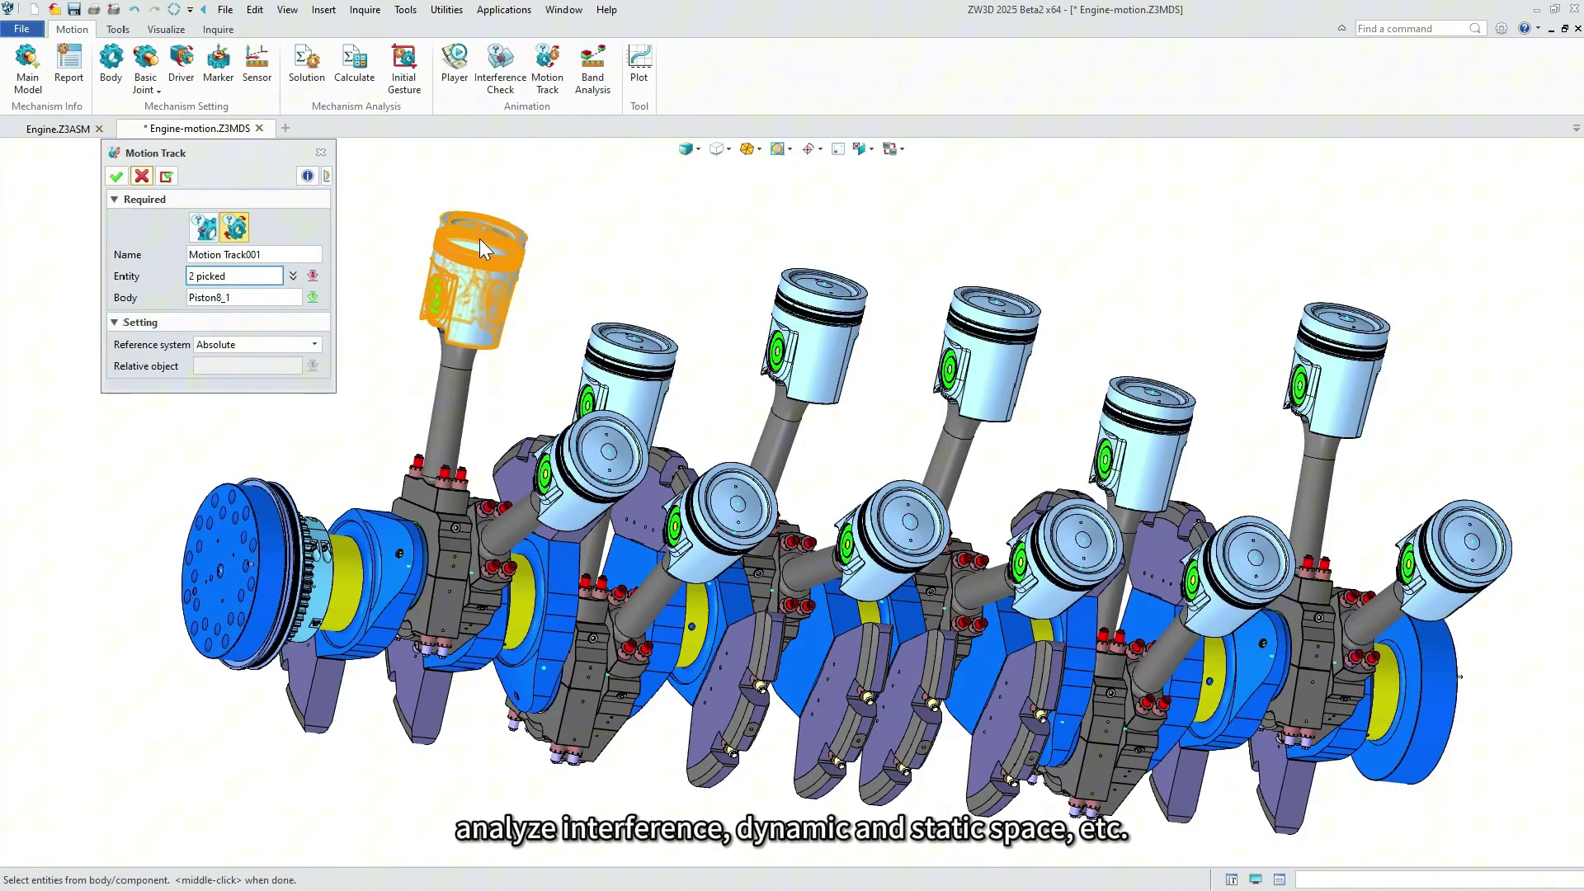
pyautogui.click(116, 177)
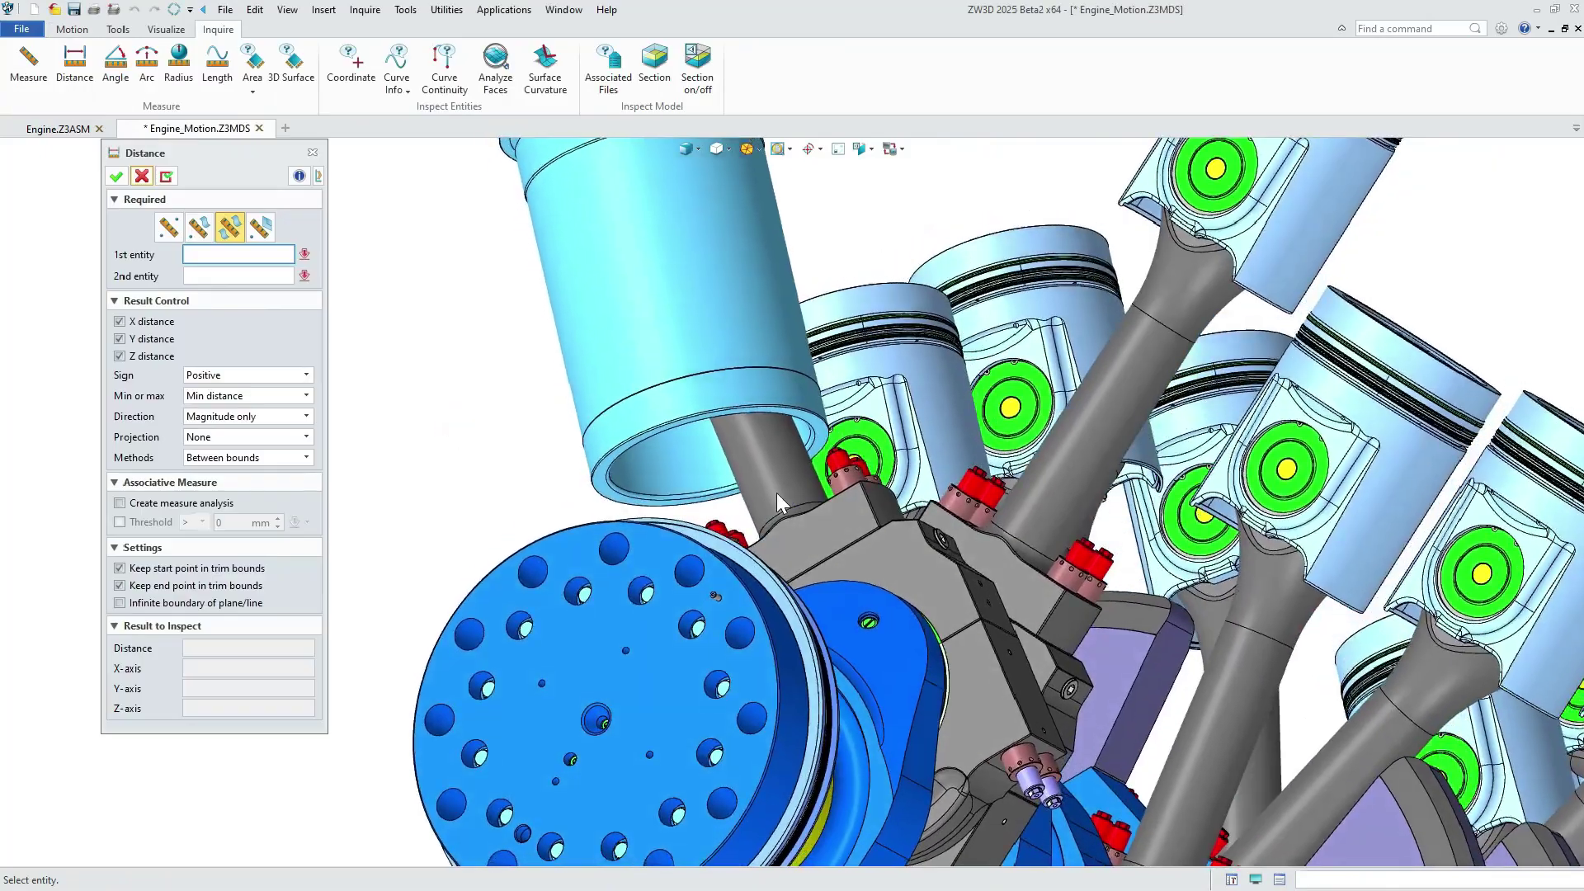
pyautogui.click(789, 477)
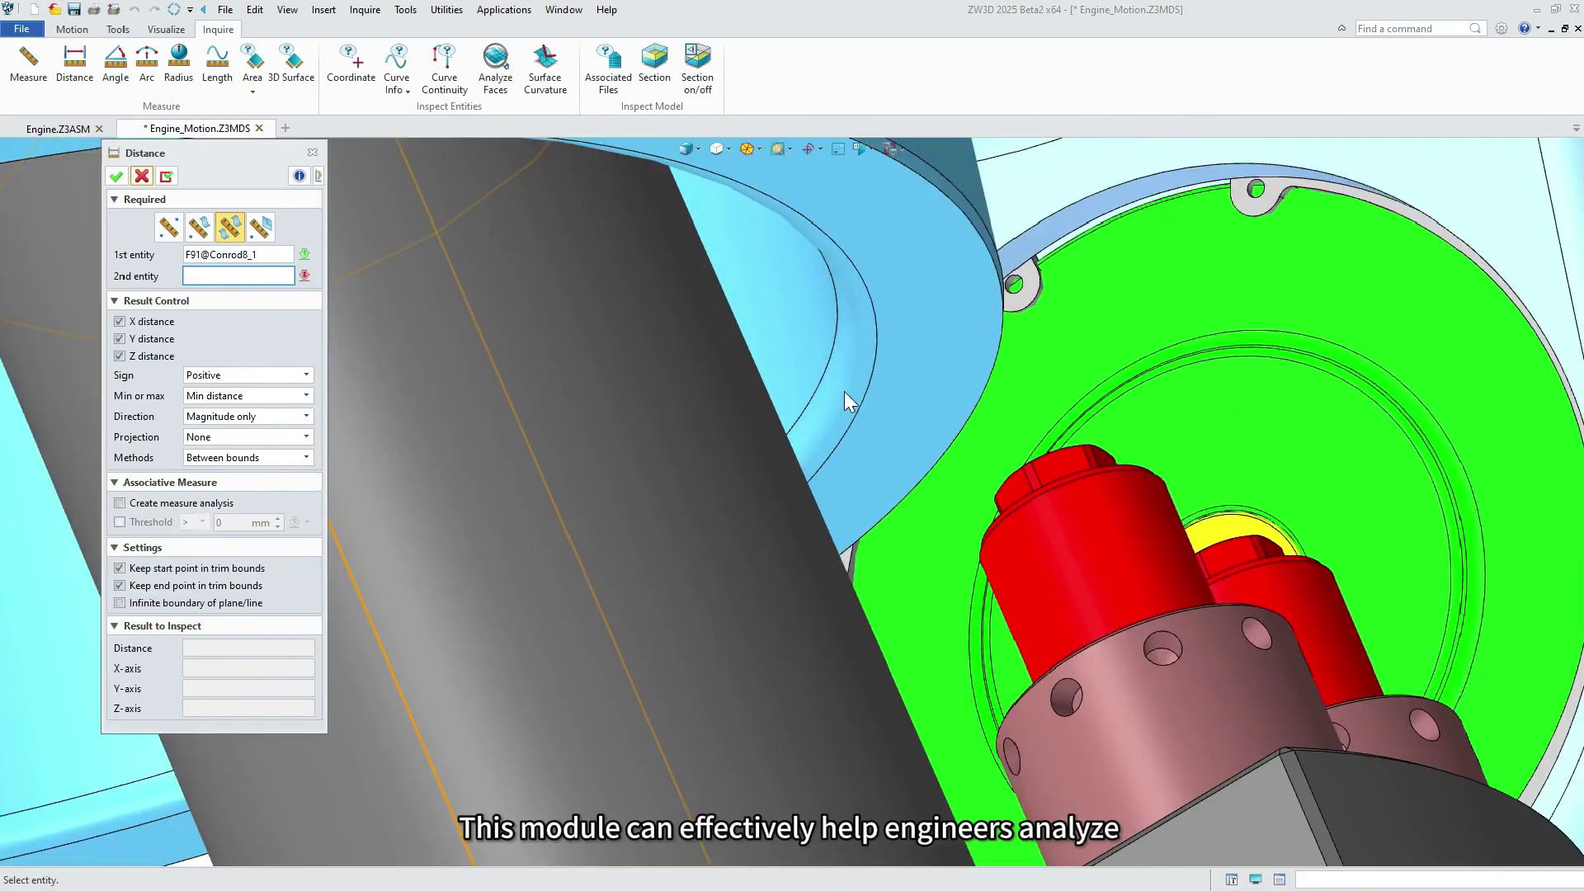
# - Finish the distance measurement on a second conrod face and play the engine mechanism motion
pyautogui.click(846, 389)
pyautogui.scroll(-5, 849, 386)
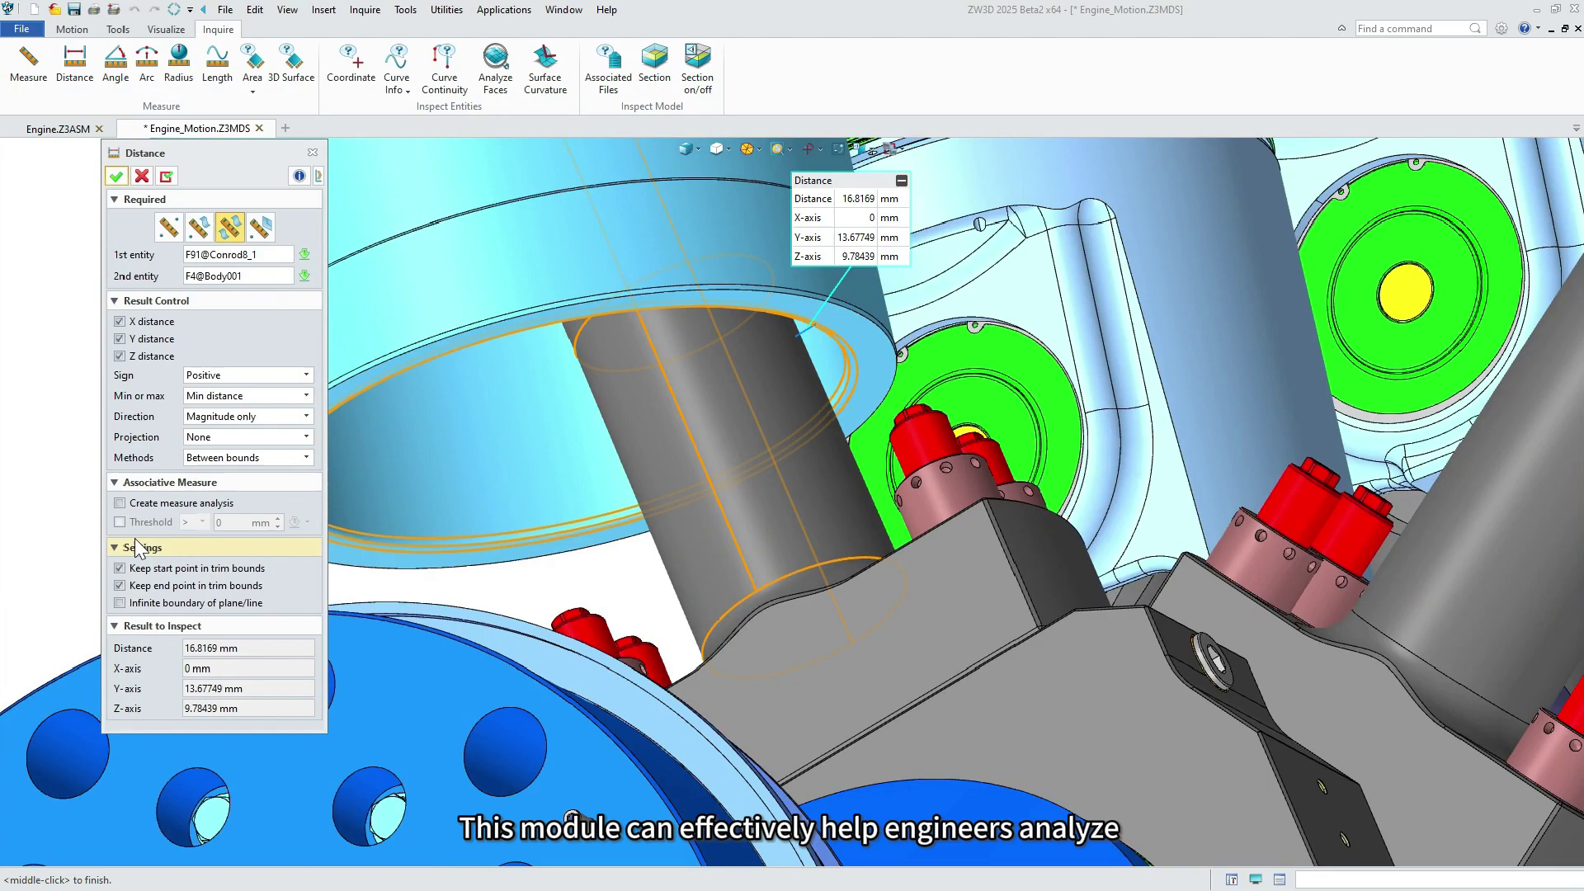
pyautogui.click(117, 176)
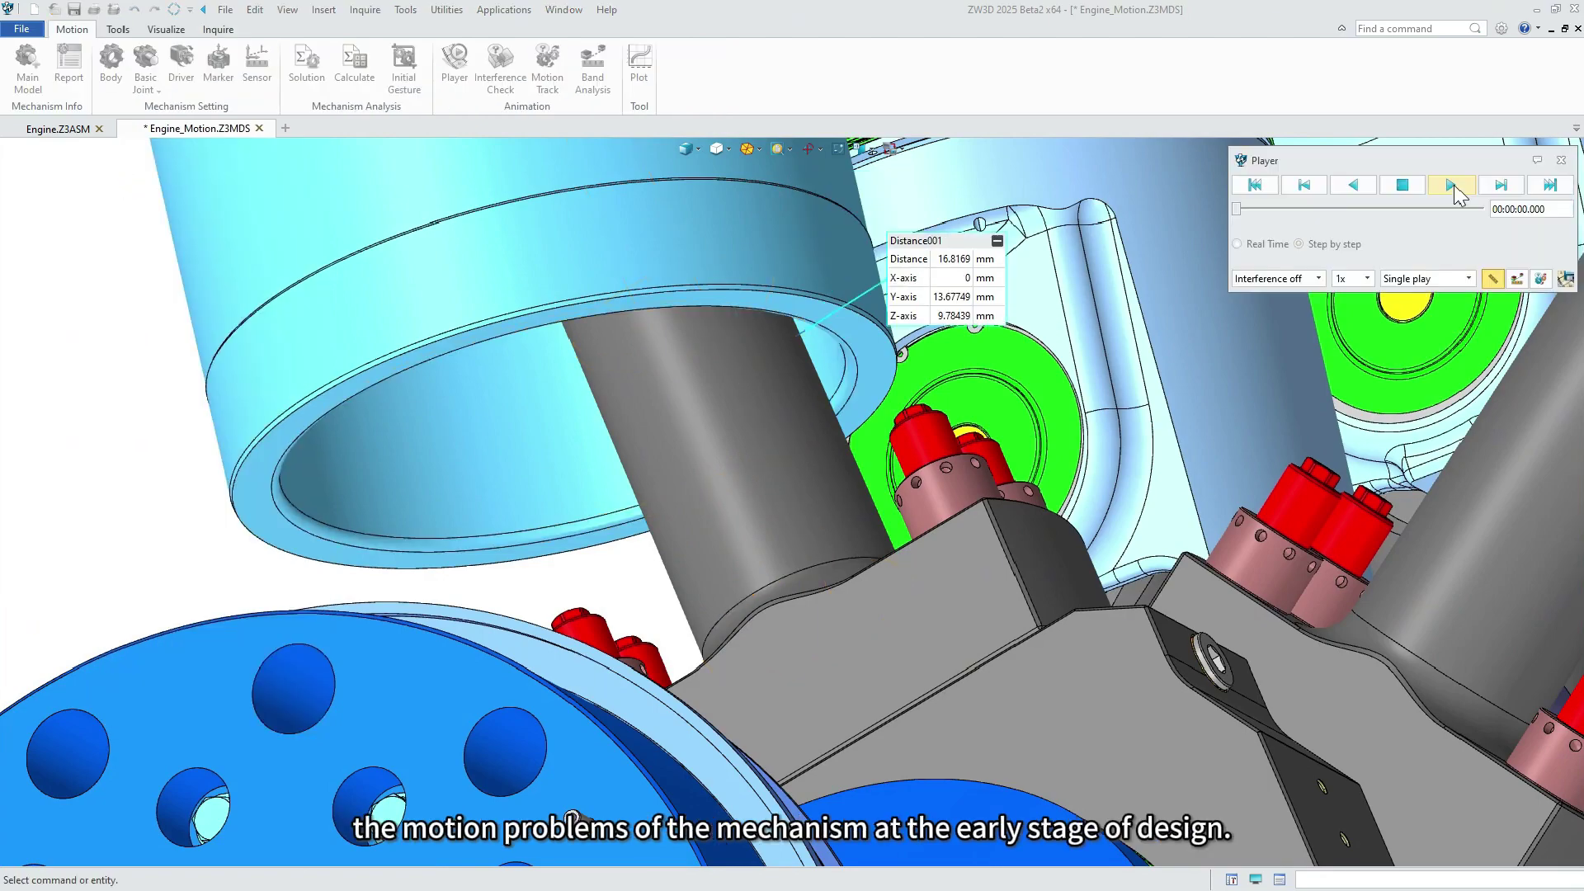
pyautogui.click(1452, 187)
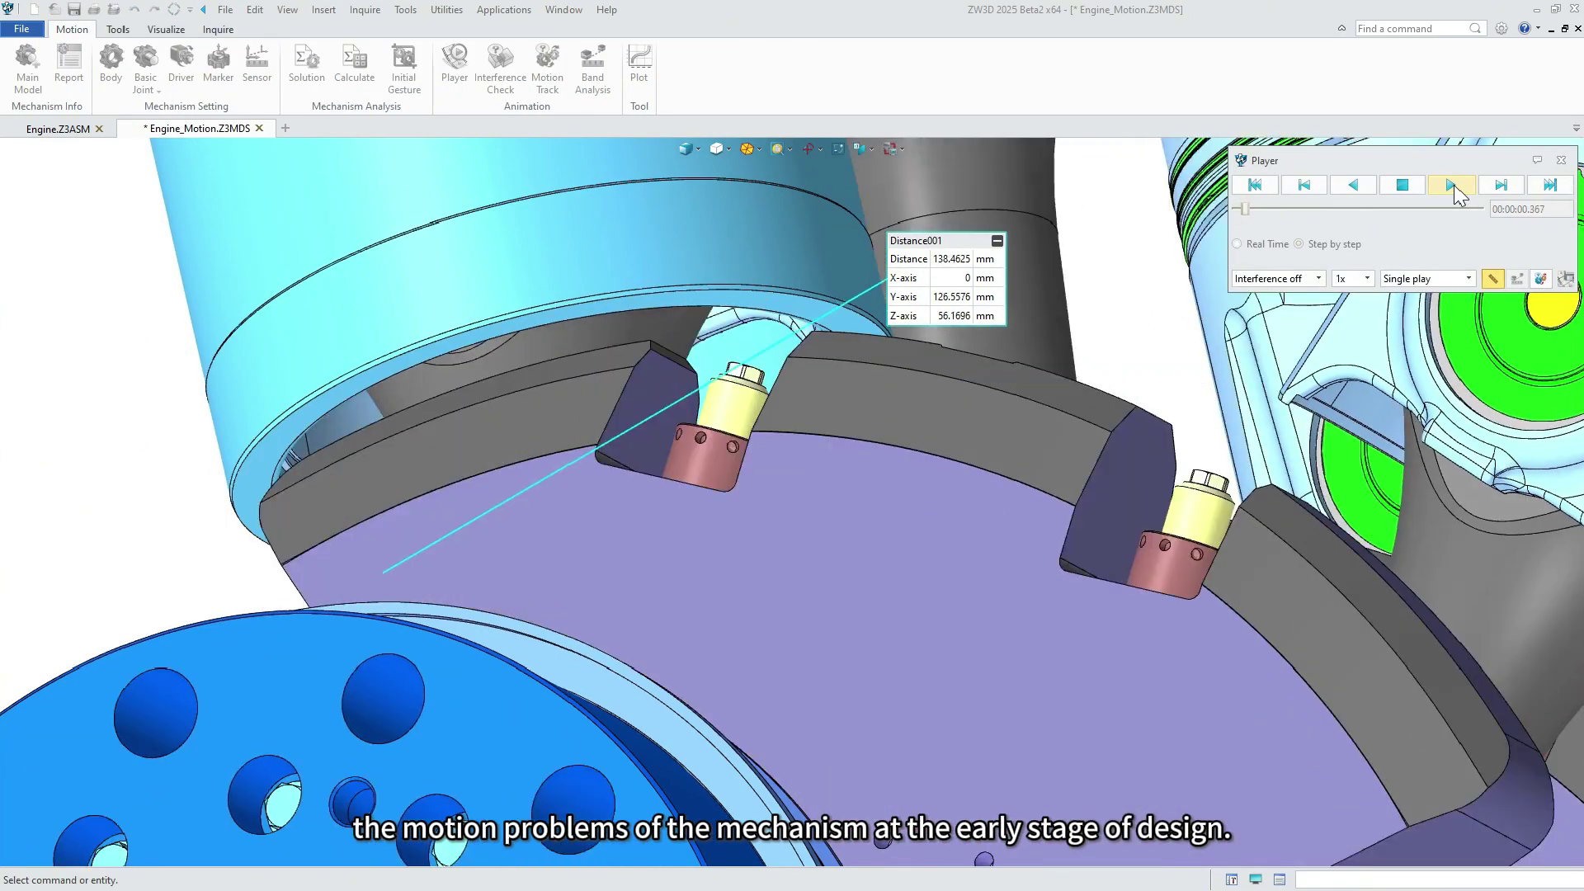
pyautogui.scroll(-5, 864, 505)
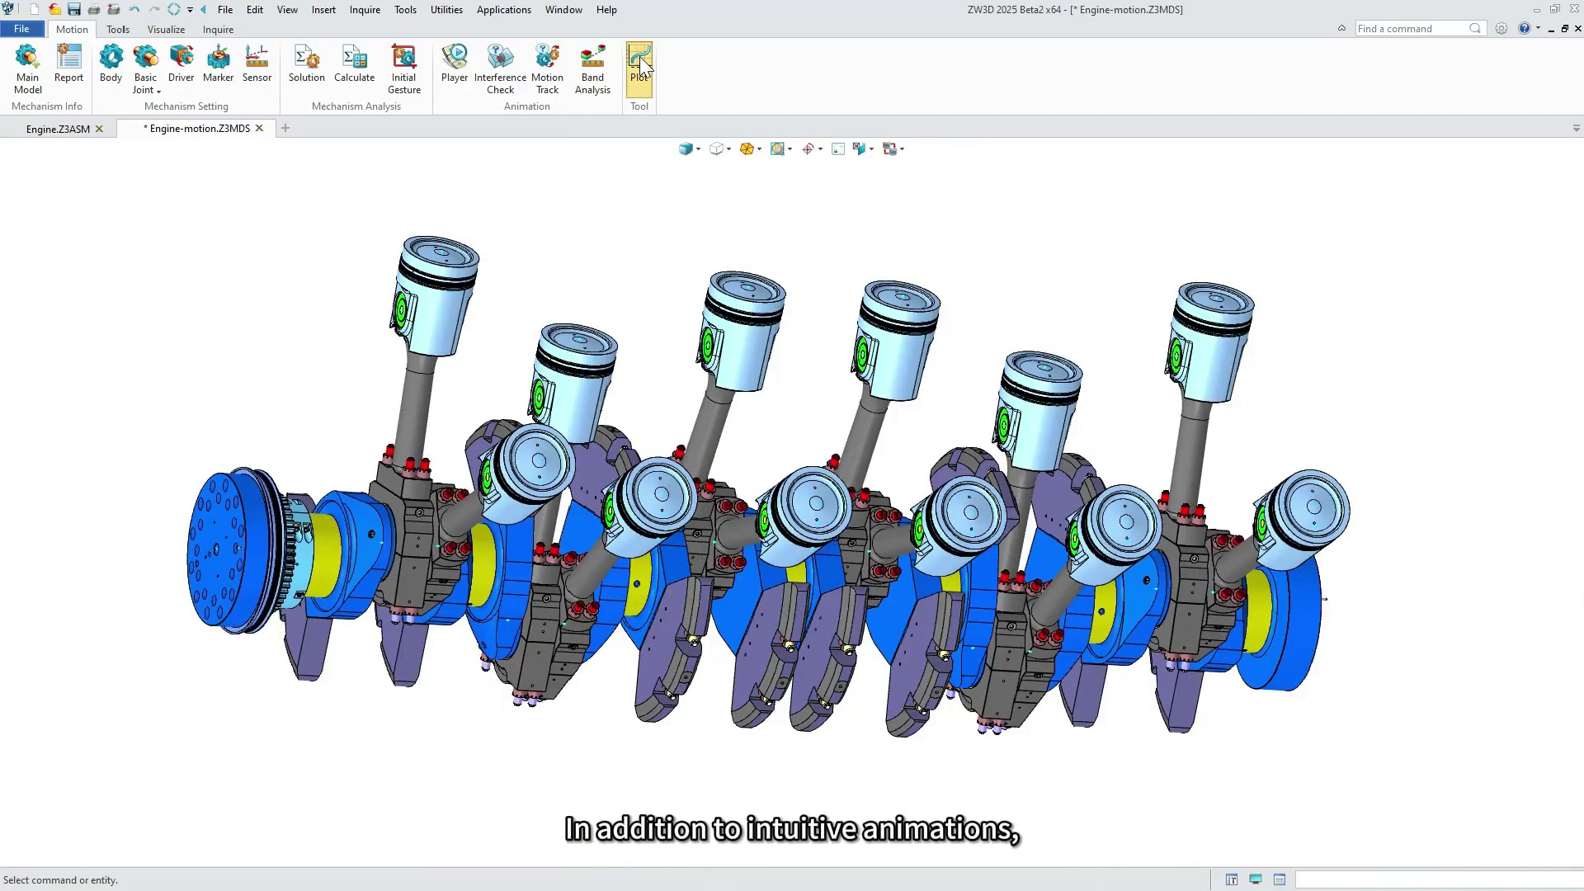
# - Plot velocity and acceleration curves, export them to Plot001.csv, and open part C0089051.06_sub1_1
pyautogui.click(641, 64)
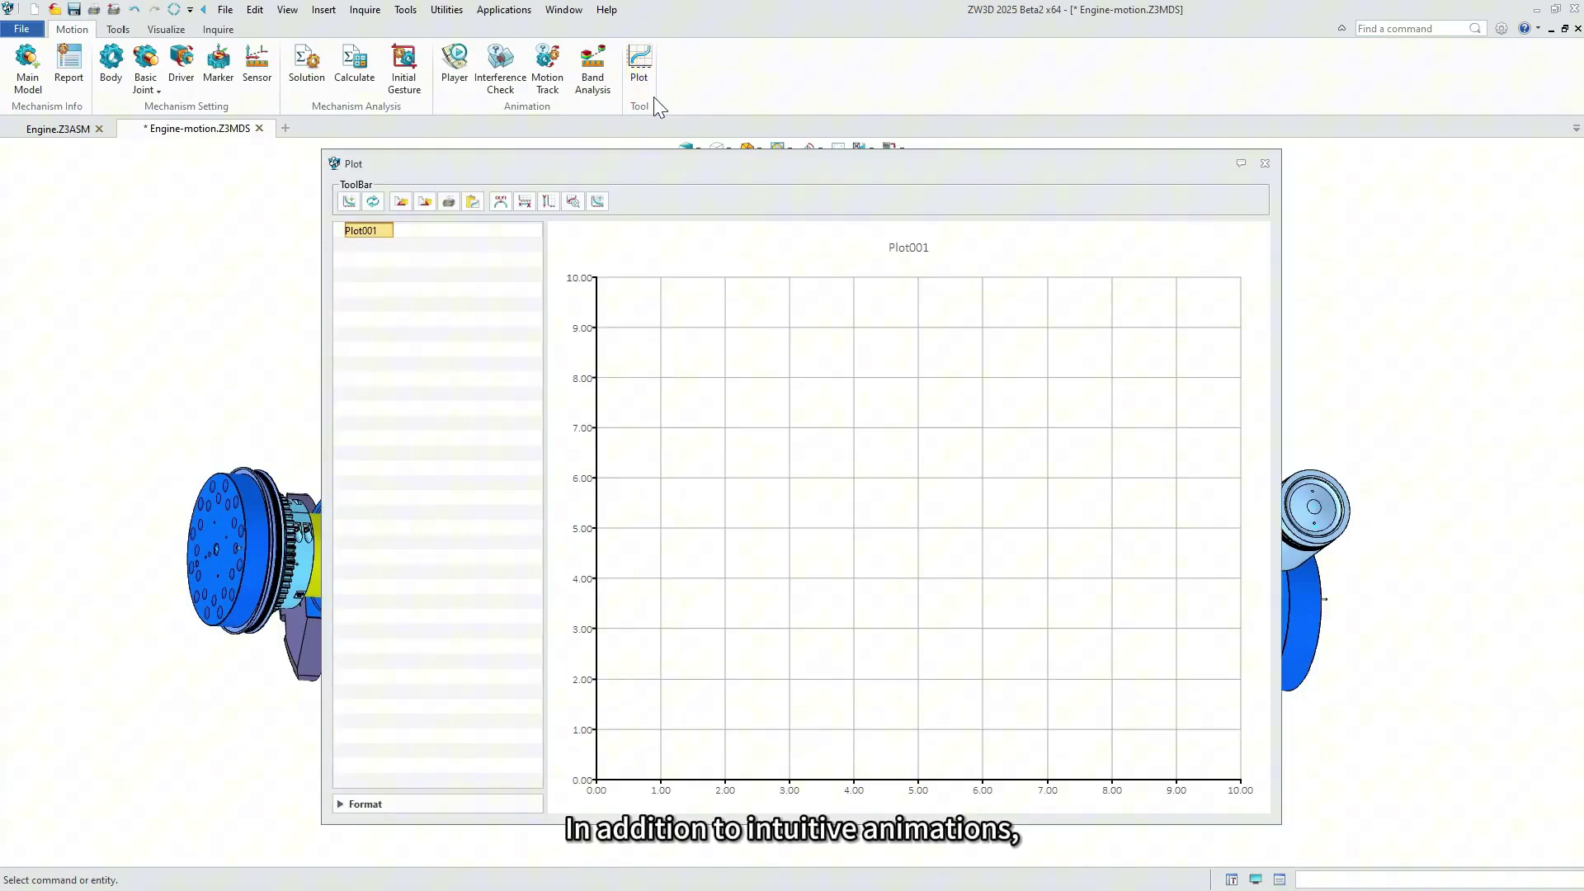
pyautogui.click(349, 201)
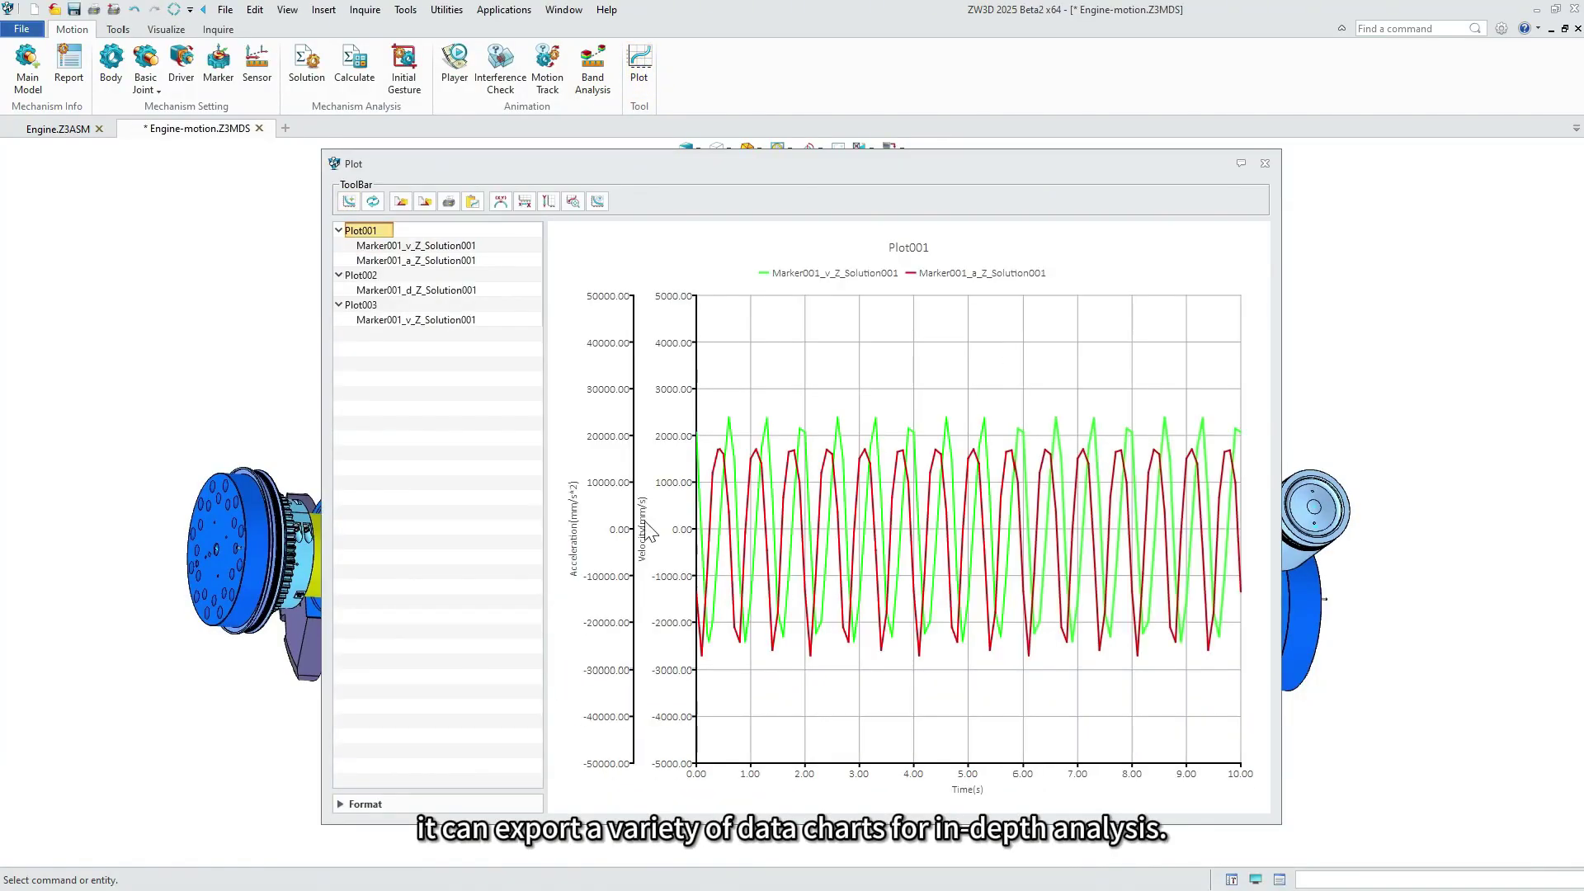
pyautogui.click(425, 202)
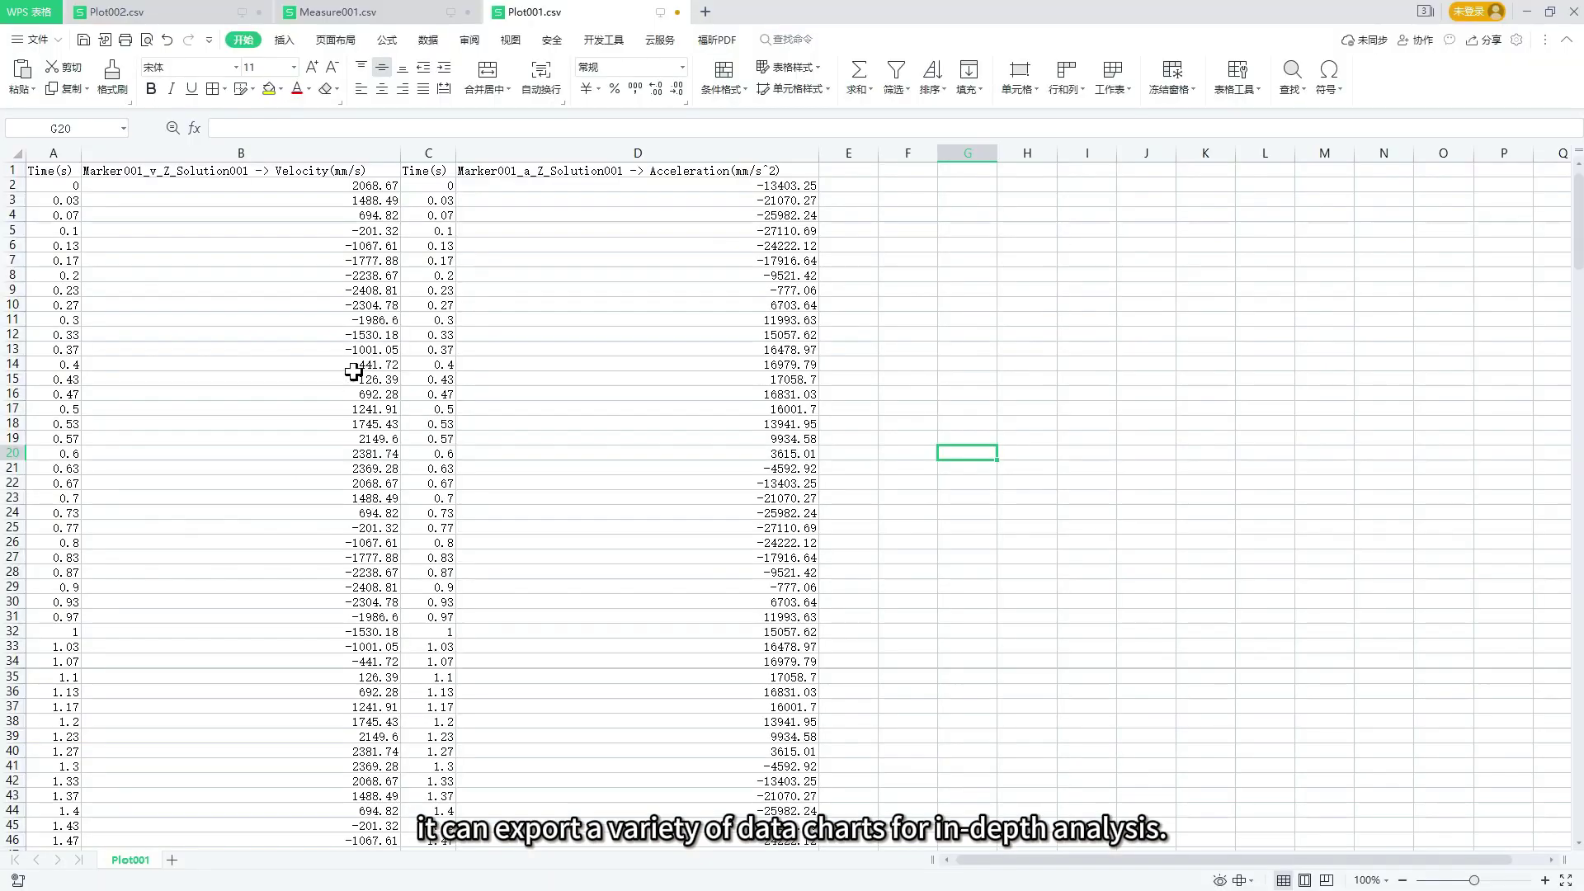
pyautogui.scroll(-6, 445, 314)
pyautogui.scroll(6, 441, 318)
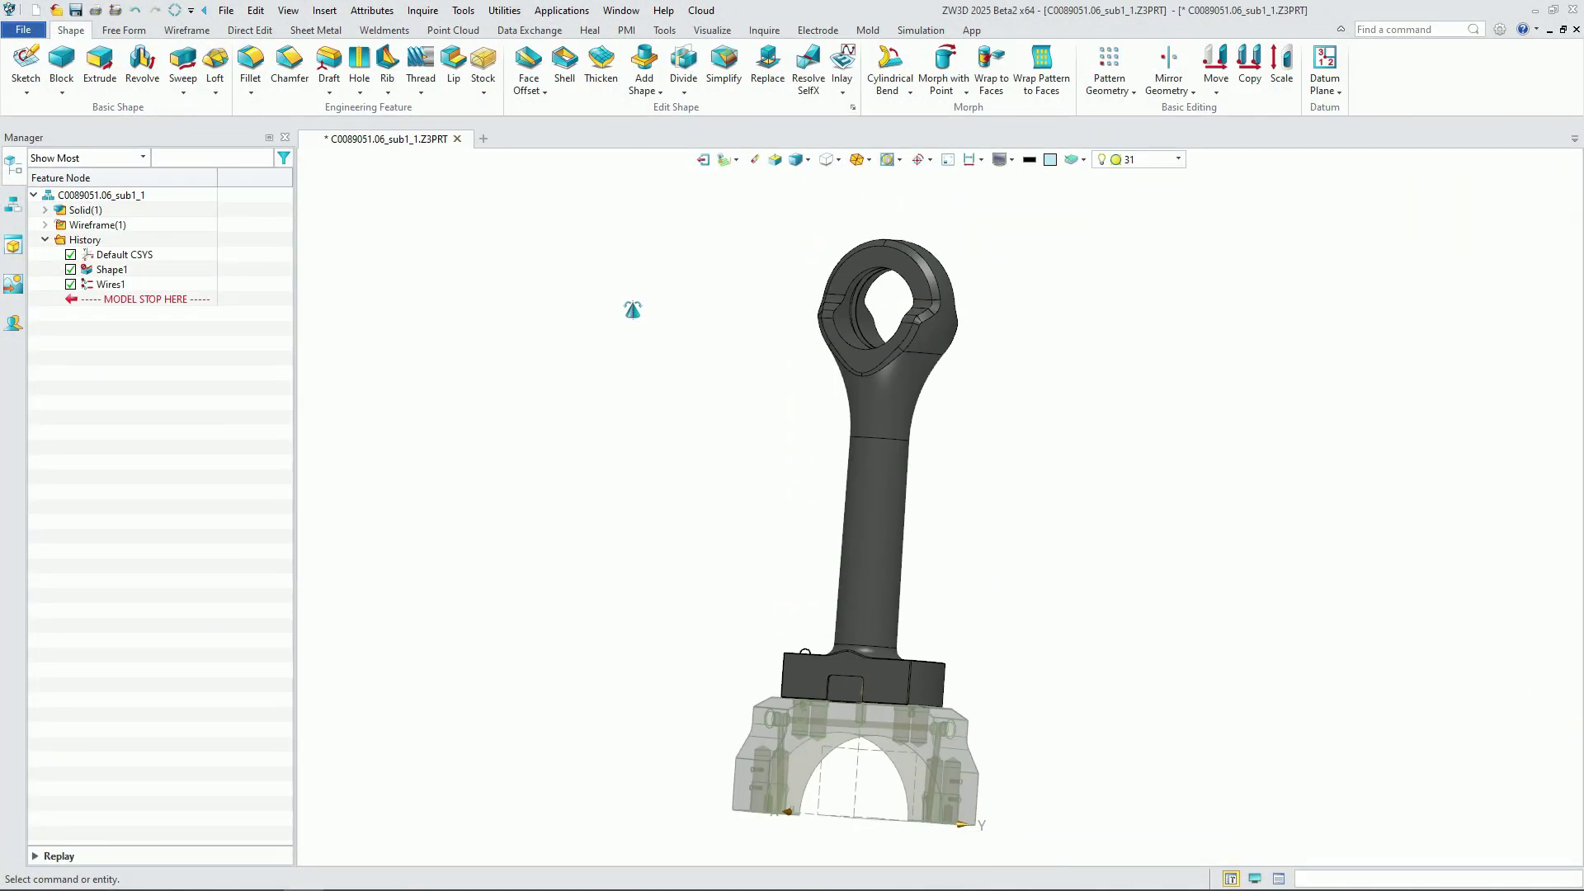
# - Simplify the rod by removing the hole via its ring, side and bottom faces
pyautogui.scroll(10, 778, 298)
pyautogui.click(723, 66)
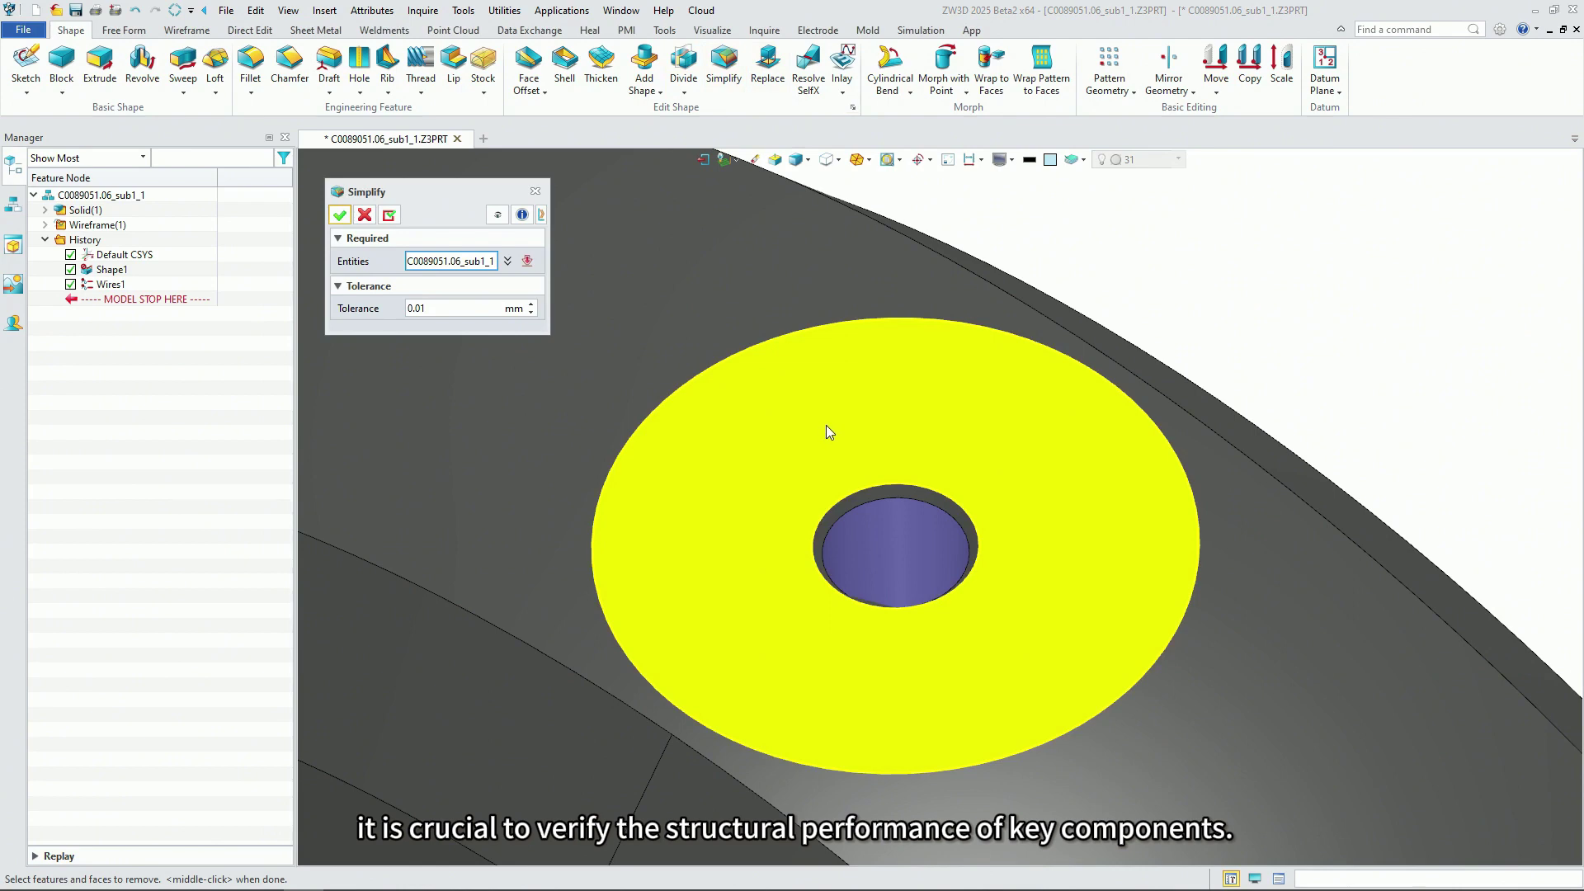
pyautogui.click(825, 424)
pyautogui.click(901, 505)
pyautogui.scroll(3, 899, 516)
pyautogui.click(896, 500)
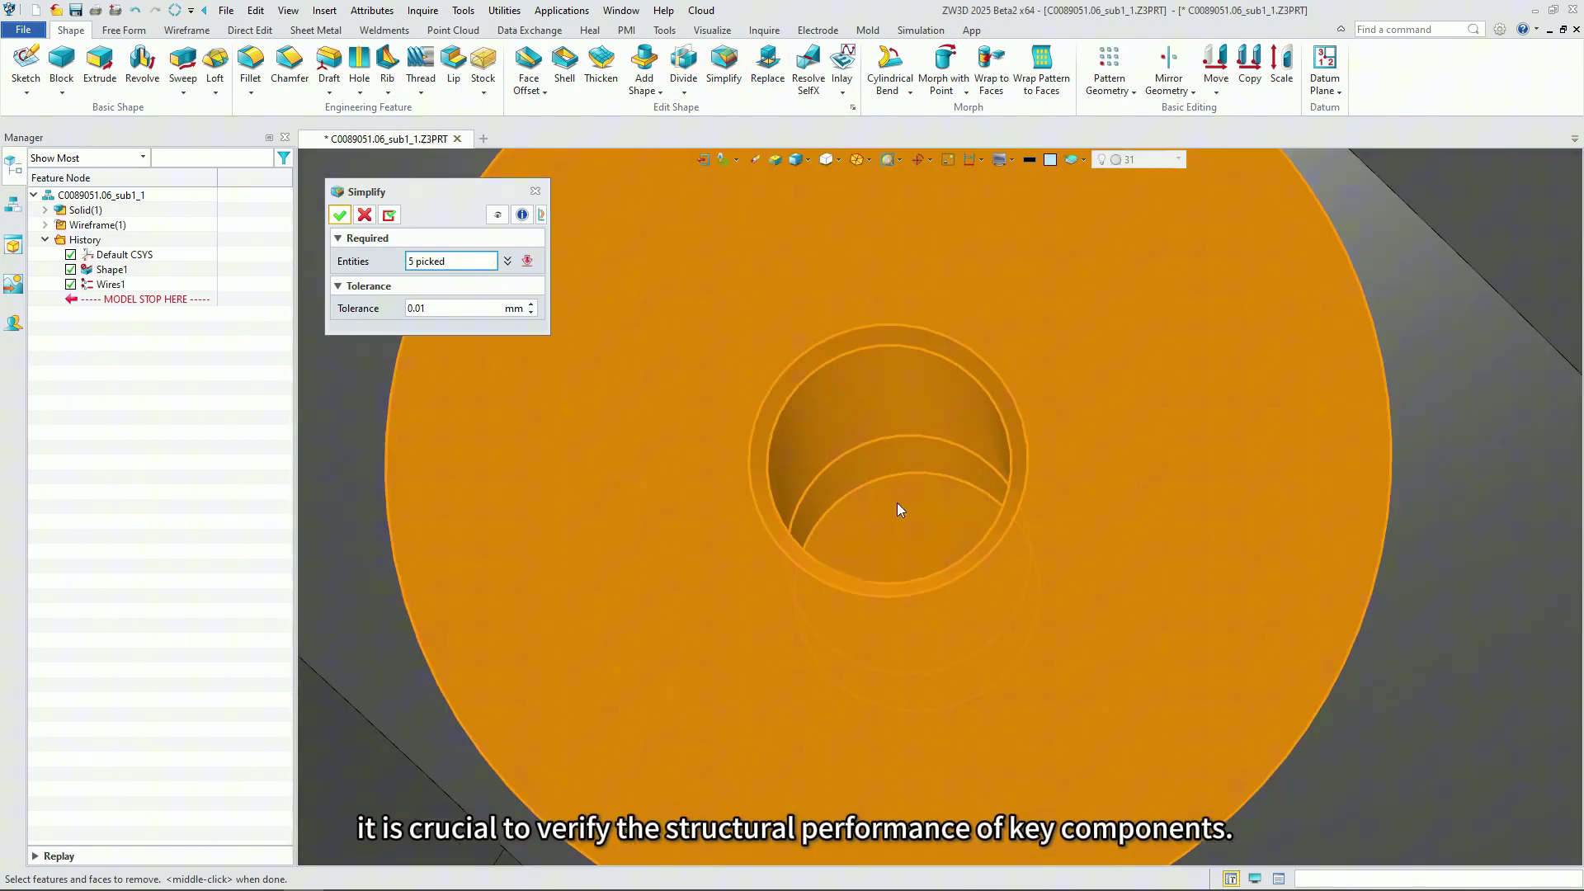
pyautogui.click(340, 214)
# - Open rod assembly C0091482.12_12 under Simulation and orbit it to a new angle
pyautogui.scroll(-5, 813, 404)
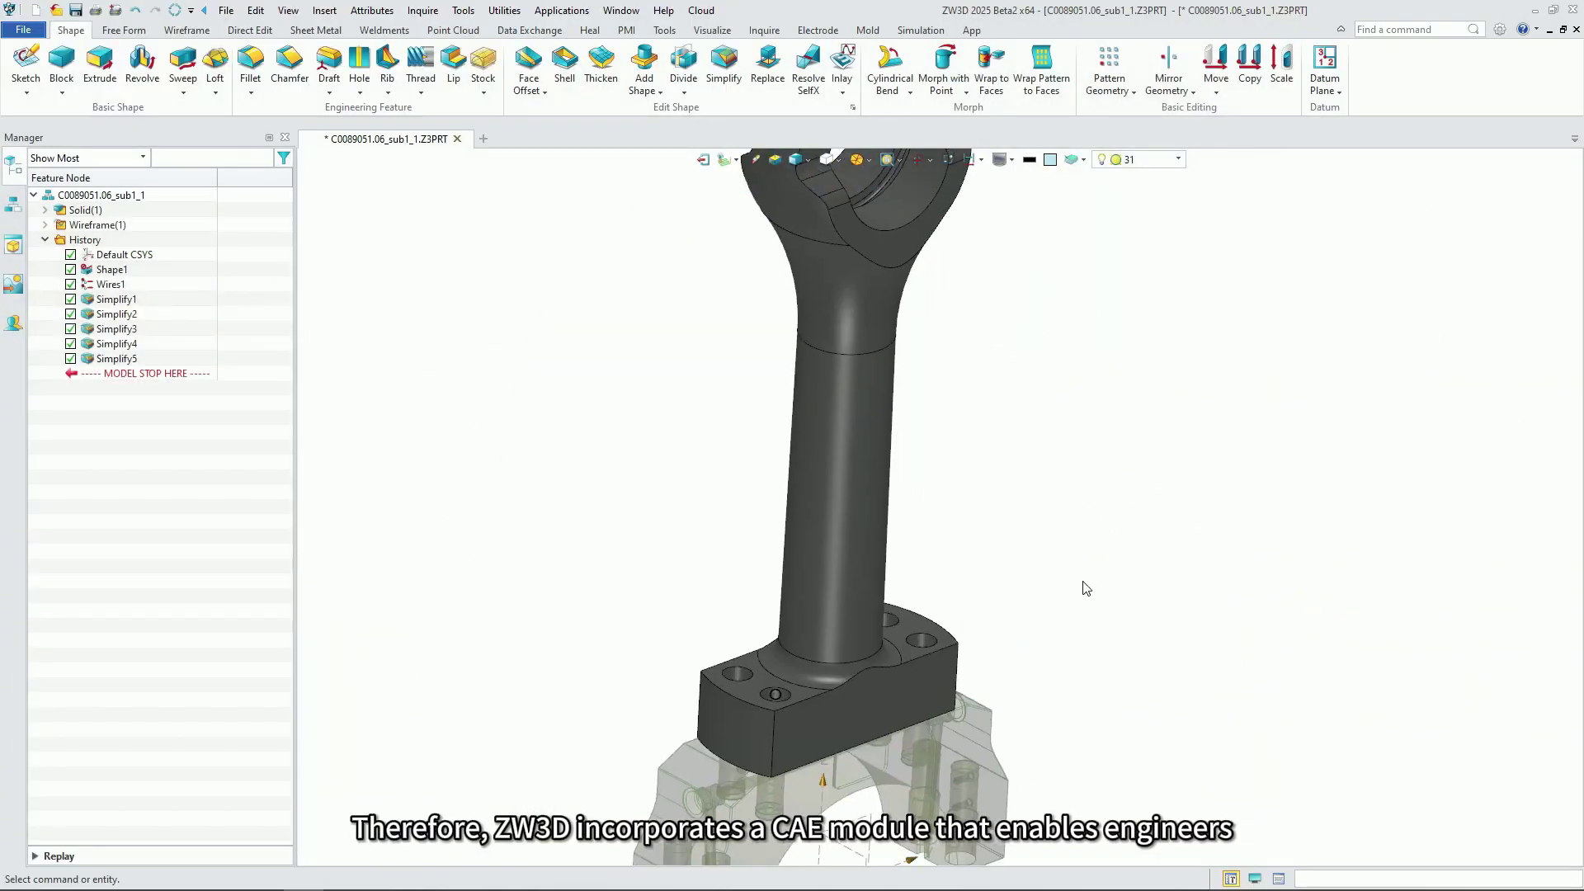
pyautogui.scroll(-5, 1087, 589)
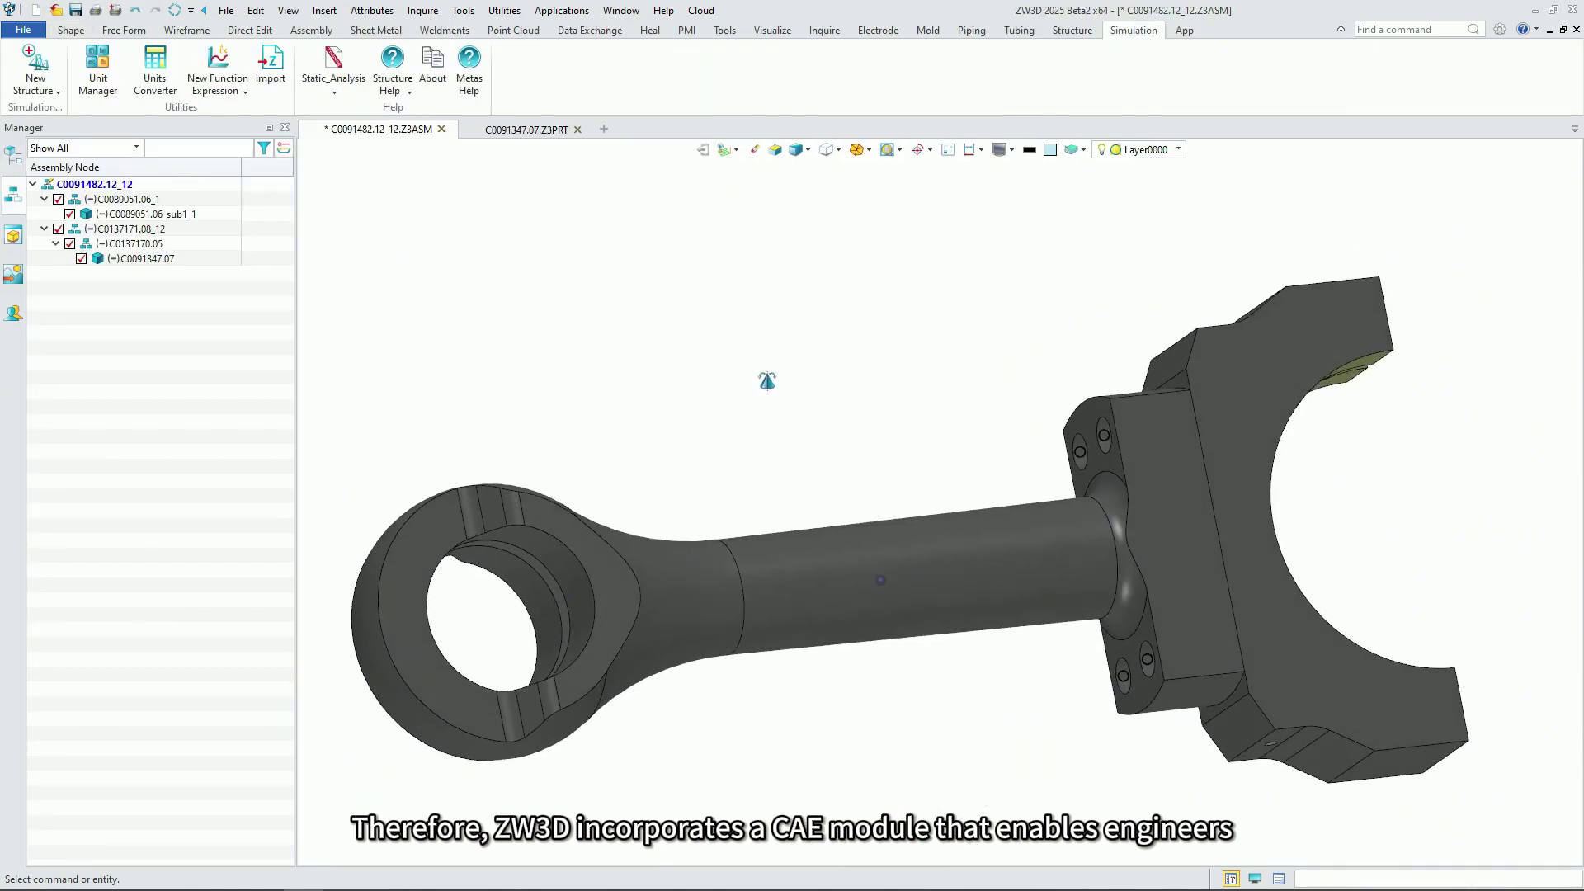
pyautogui.moveTo(764, 379)
pyautogui.mouseDown(button='middle')
pyautogui.moveTo(771, 361)
pyautogui.moveTo(800, 392)
pyautogui.moveTo(771, 416)
pyautogui.moveTo(795, 413)
pyautogui.moveTo(781, 396)
pyautogui.mouseUp(button='middle')
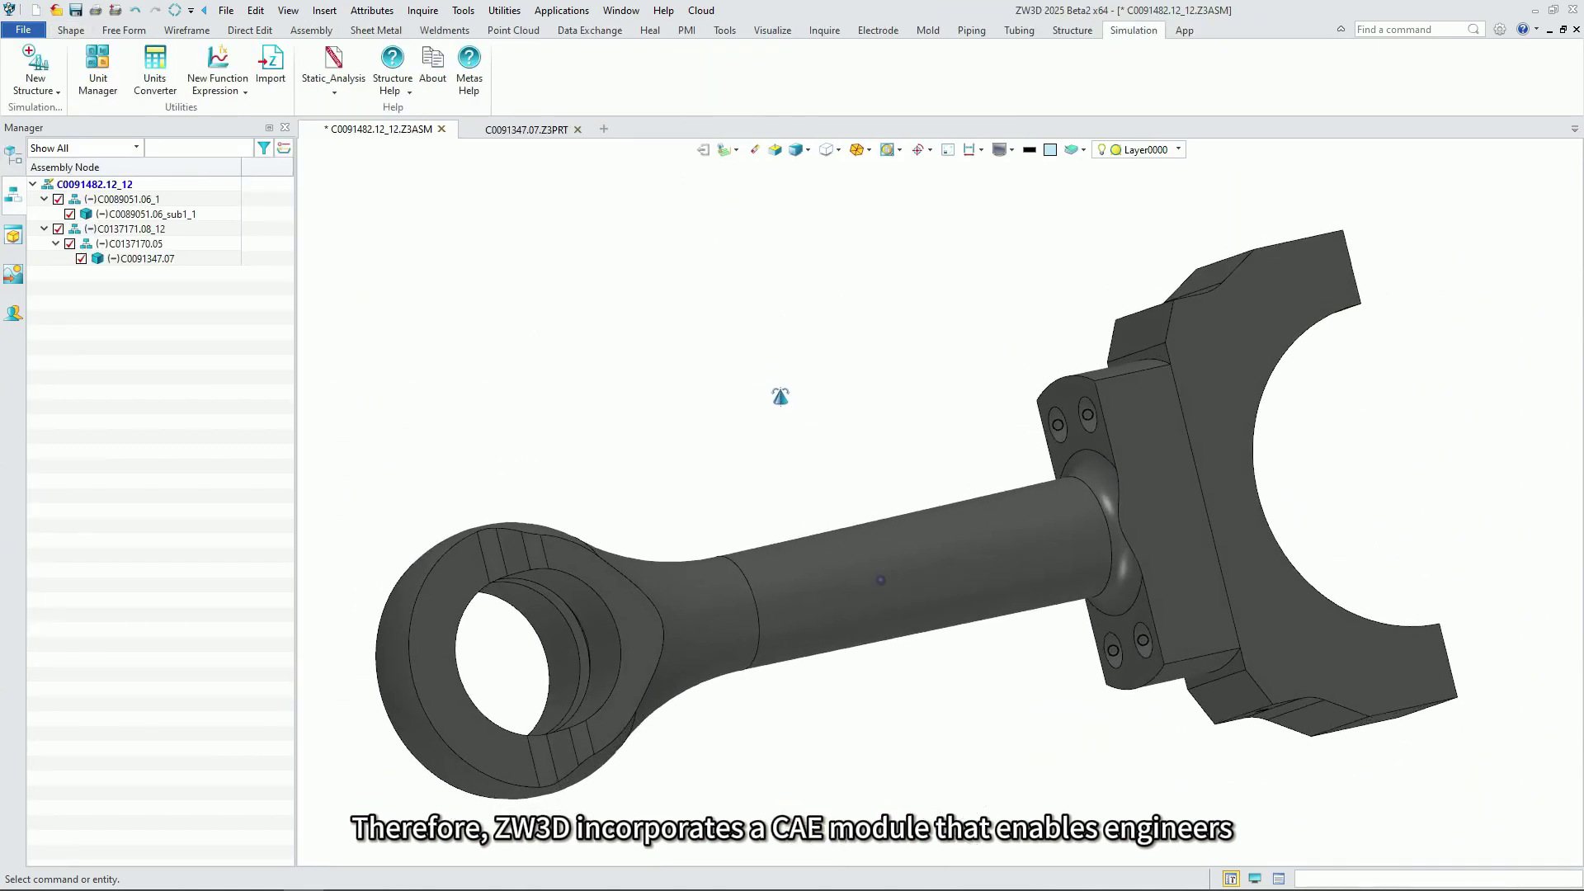
# - Create static study Static1 and assign AlloySteel material to the parts
pyautogui.click(38, 62)
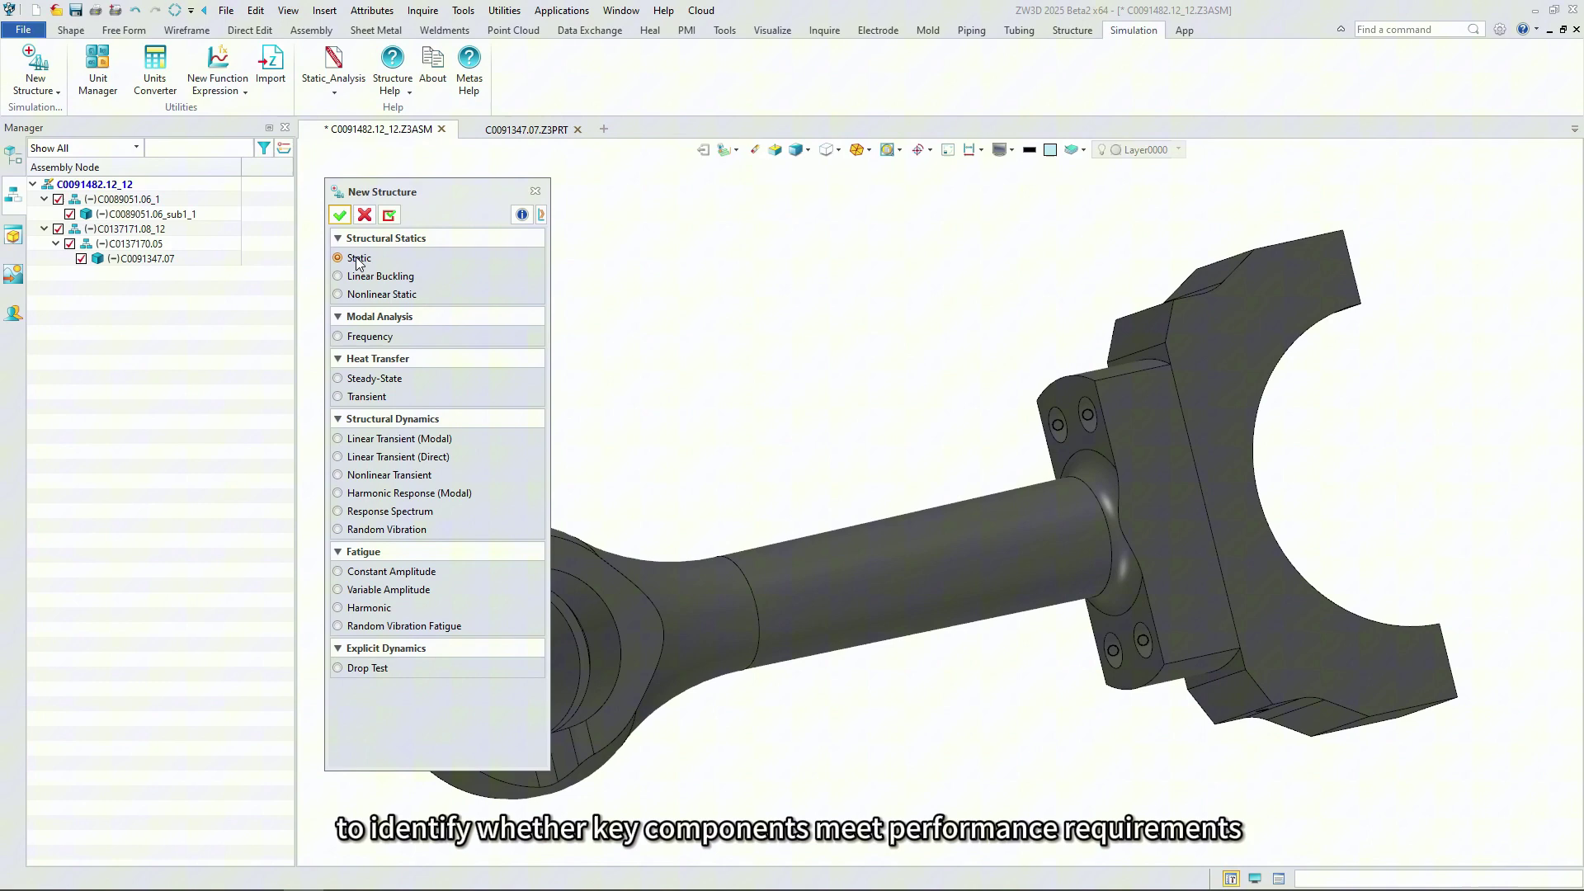
pyautogui.click(338, 217)
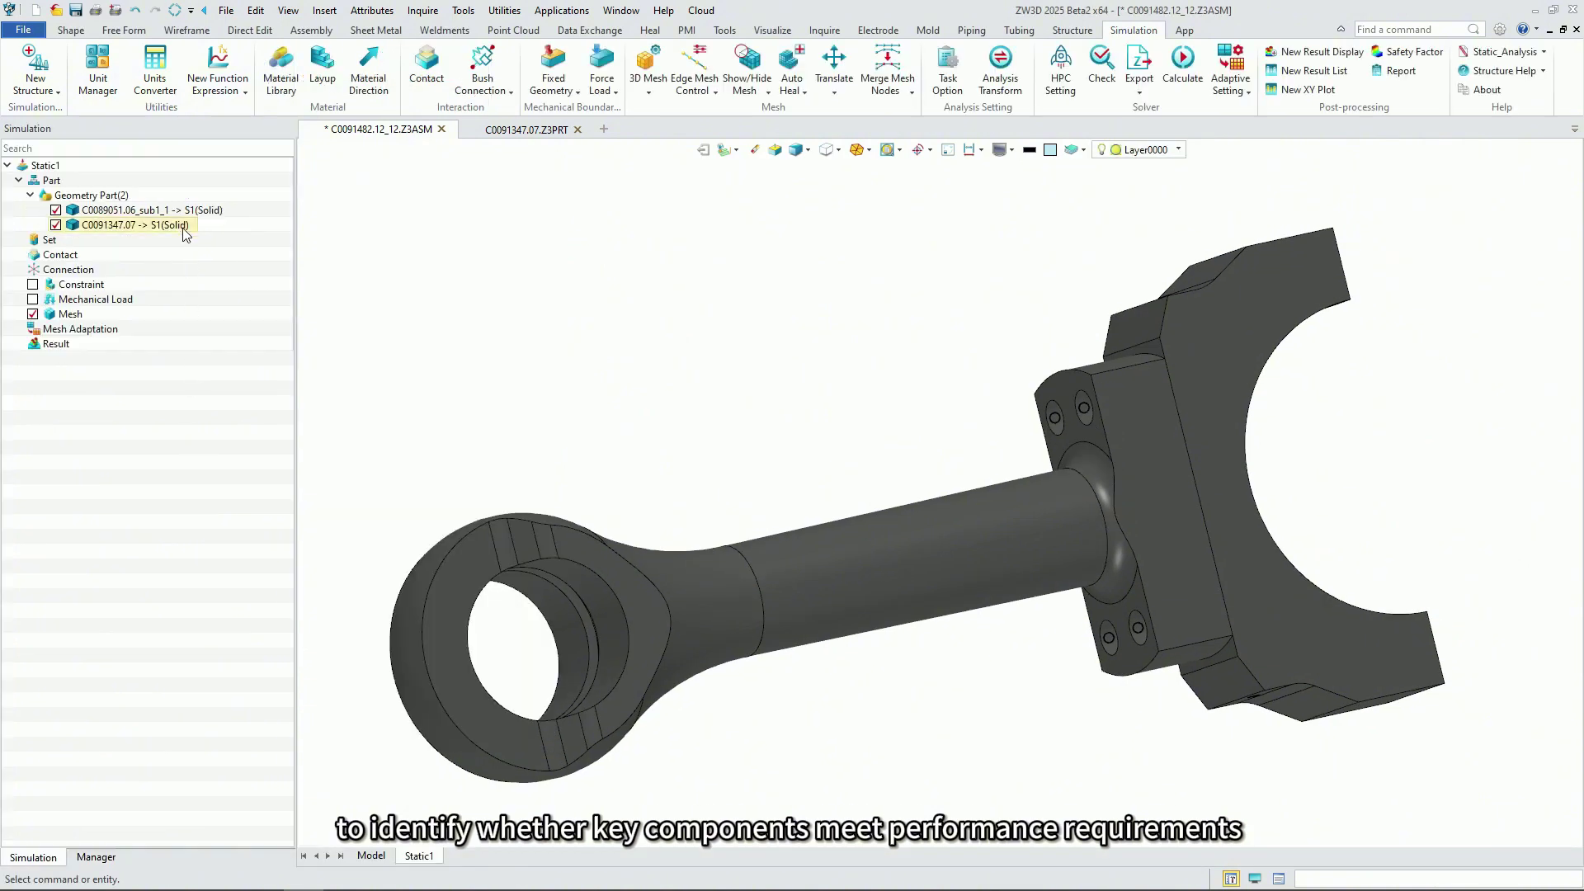
pyautogui.click(165, 211)
pyautogui.rightClick(183, 215)
pyautogui.click(230, 224)
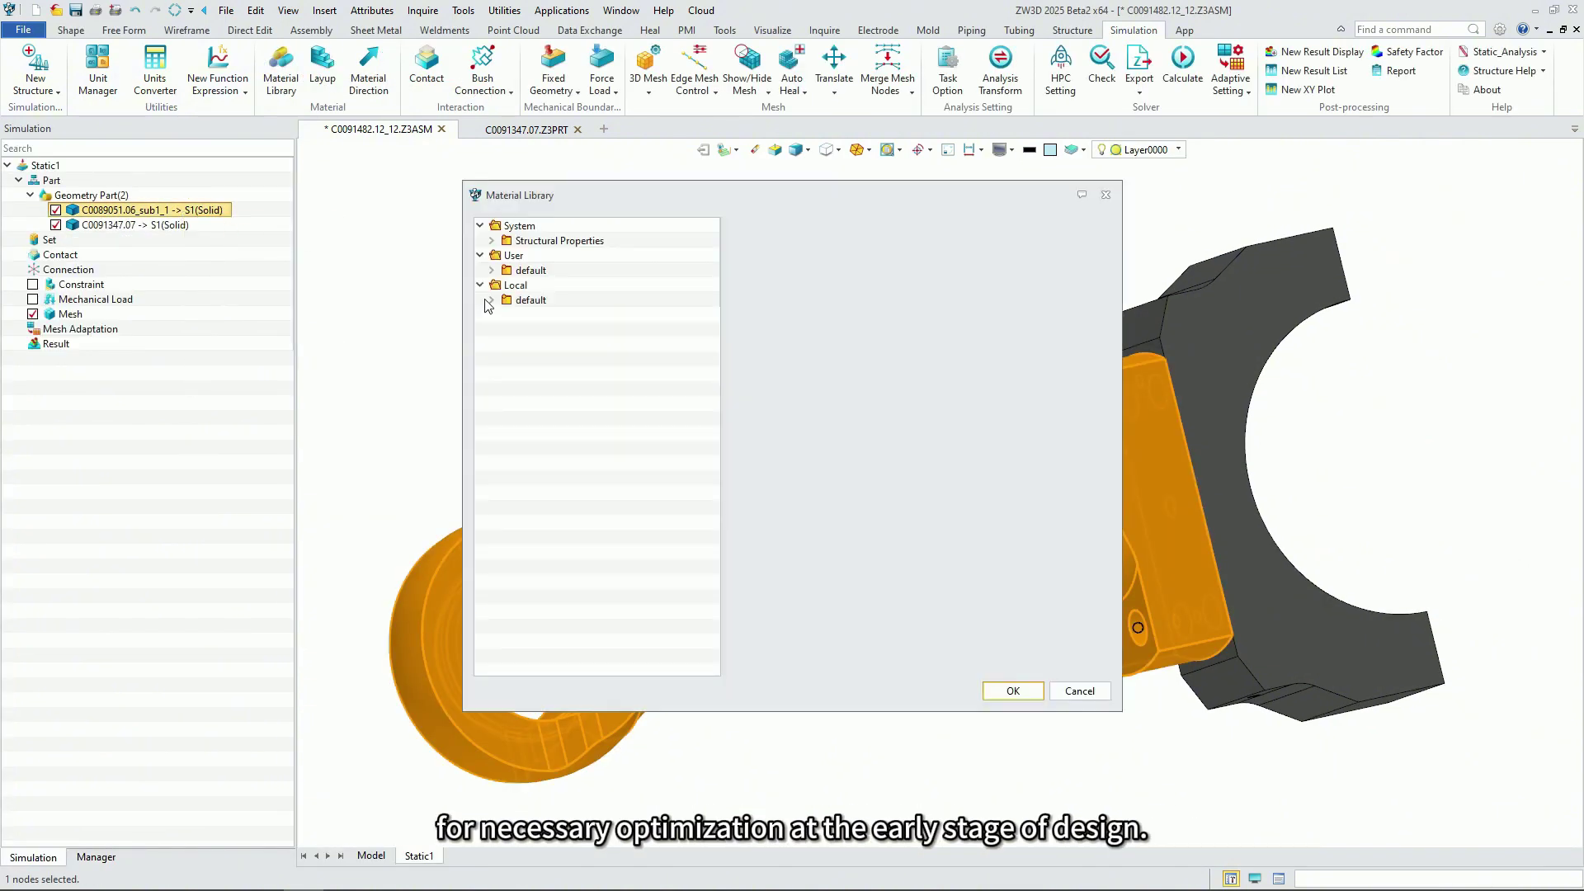
pyautogui.click(544, 315)
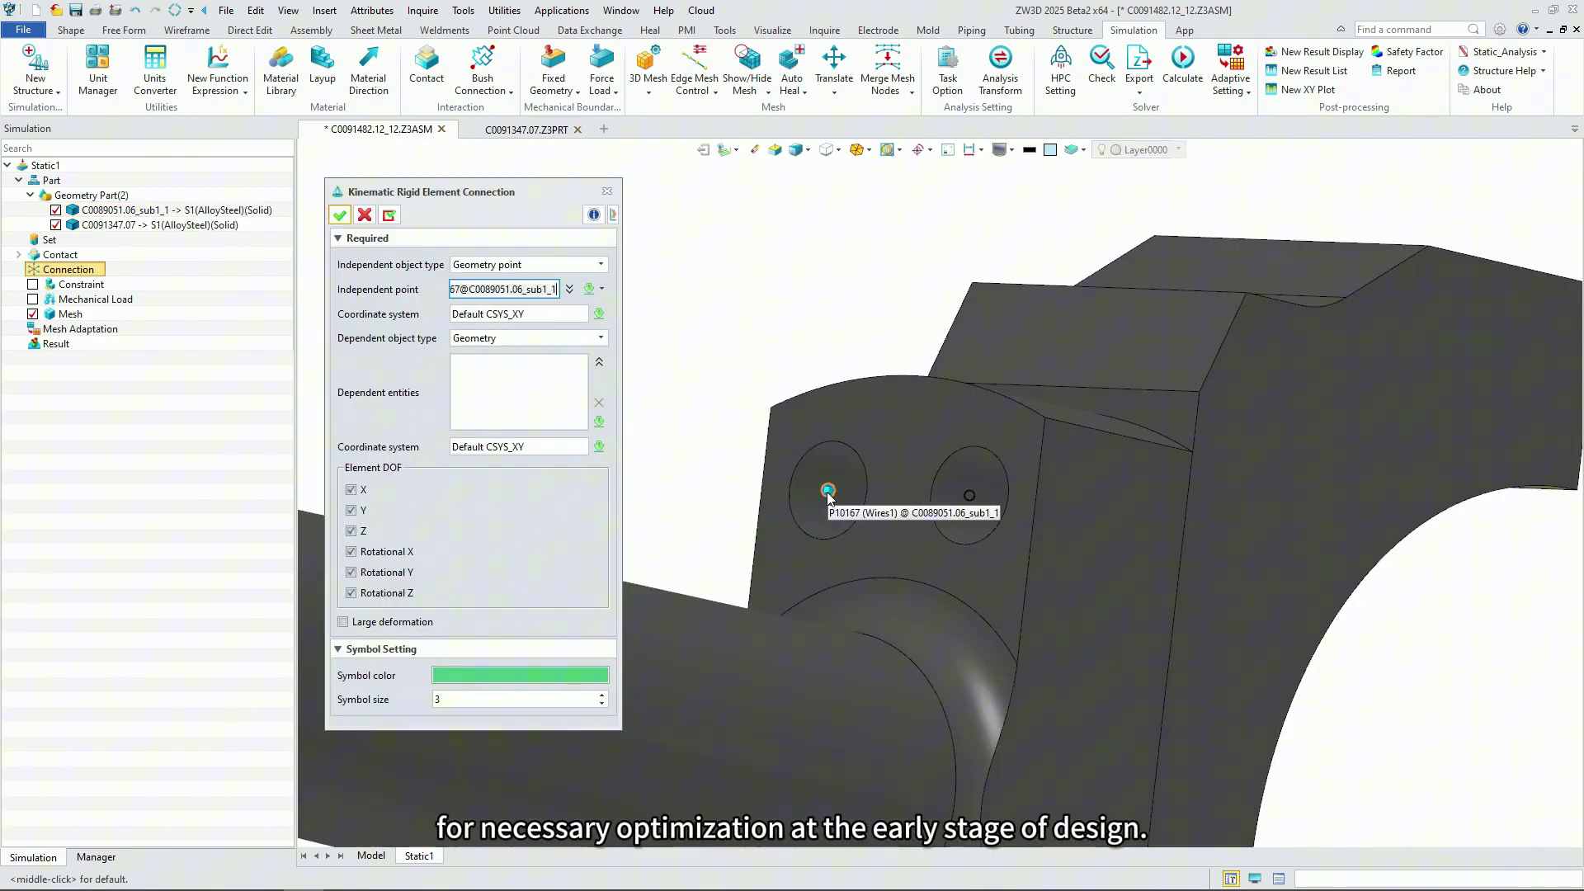
# - Add a rigid element connection on the bolt hole and start fixing the small-end bore
pyautogui.click(812, 463)
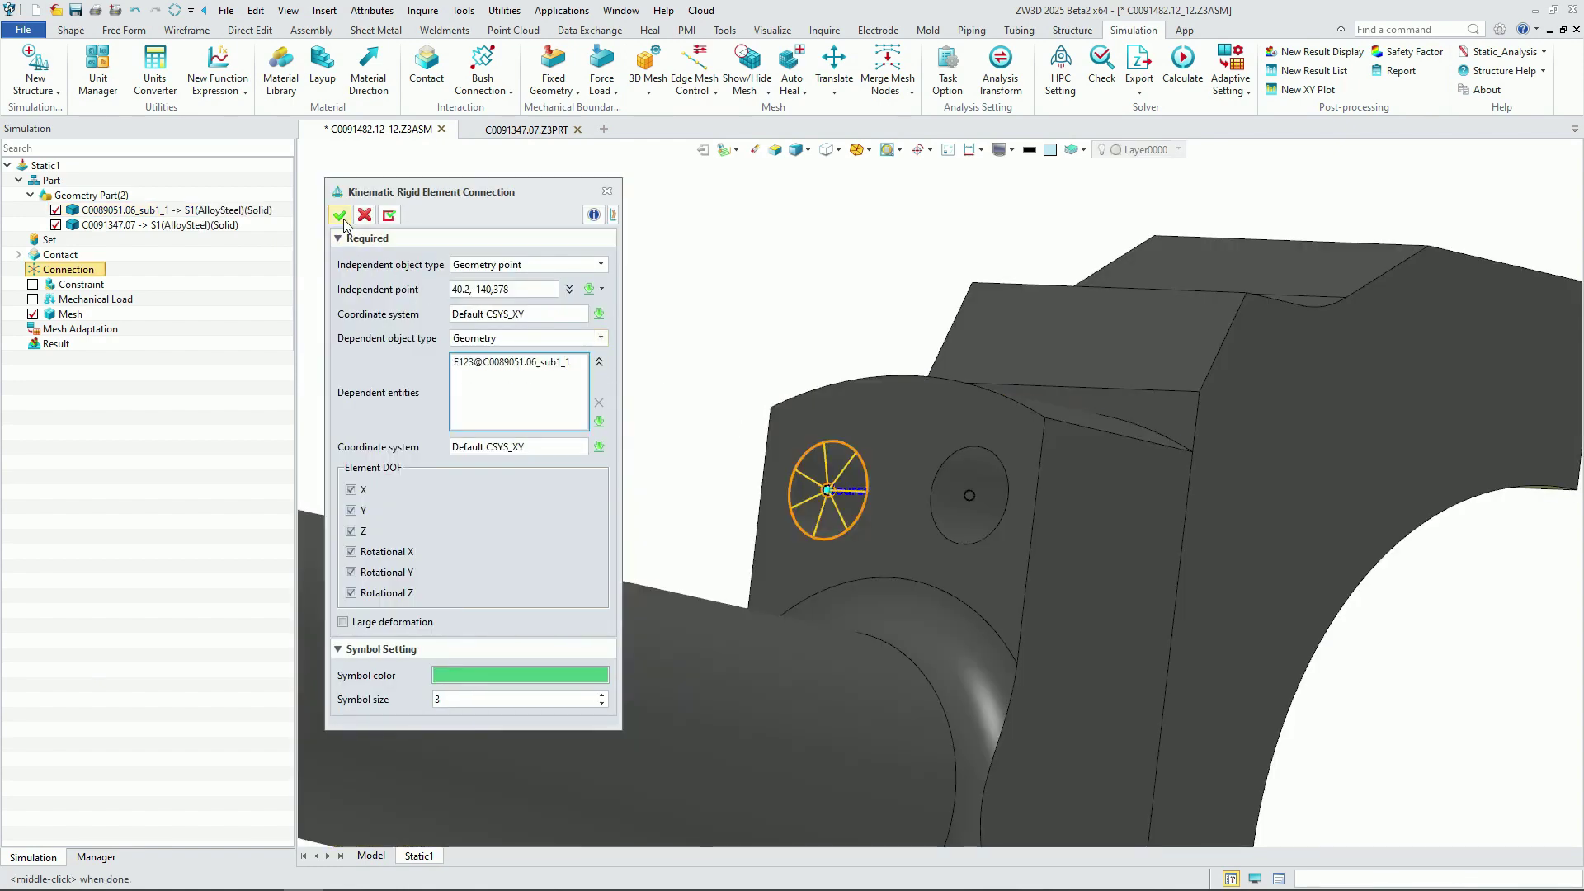
pyautogui.click(339, 215)
pyautogui.rightClick(81, 284)
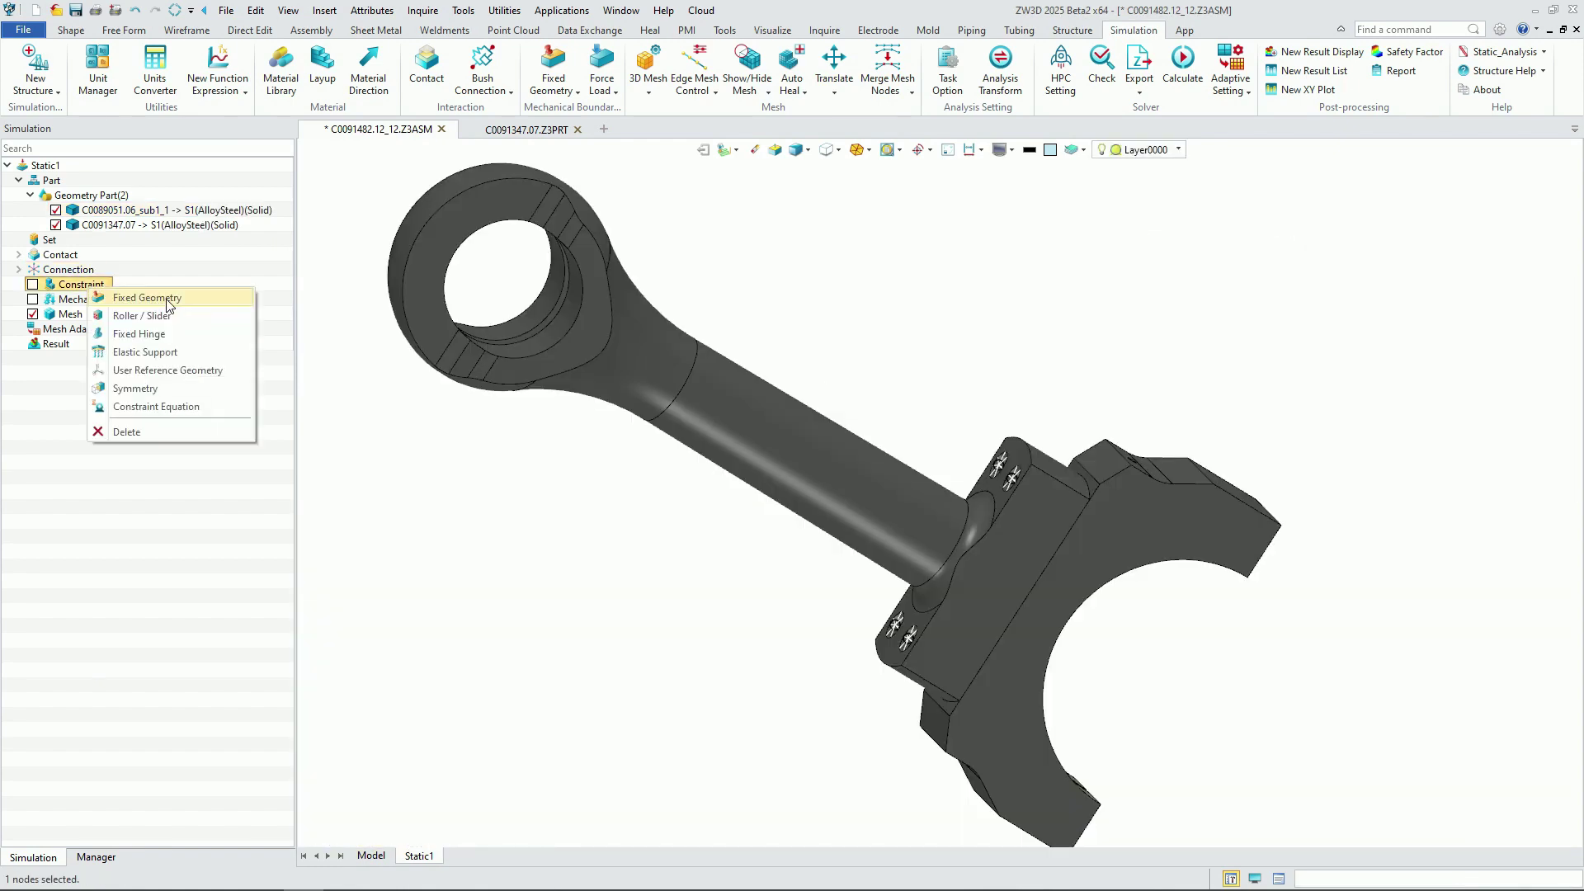
pyautogui.click(149, 301)
pyautogui.click(789, 418)
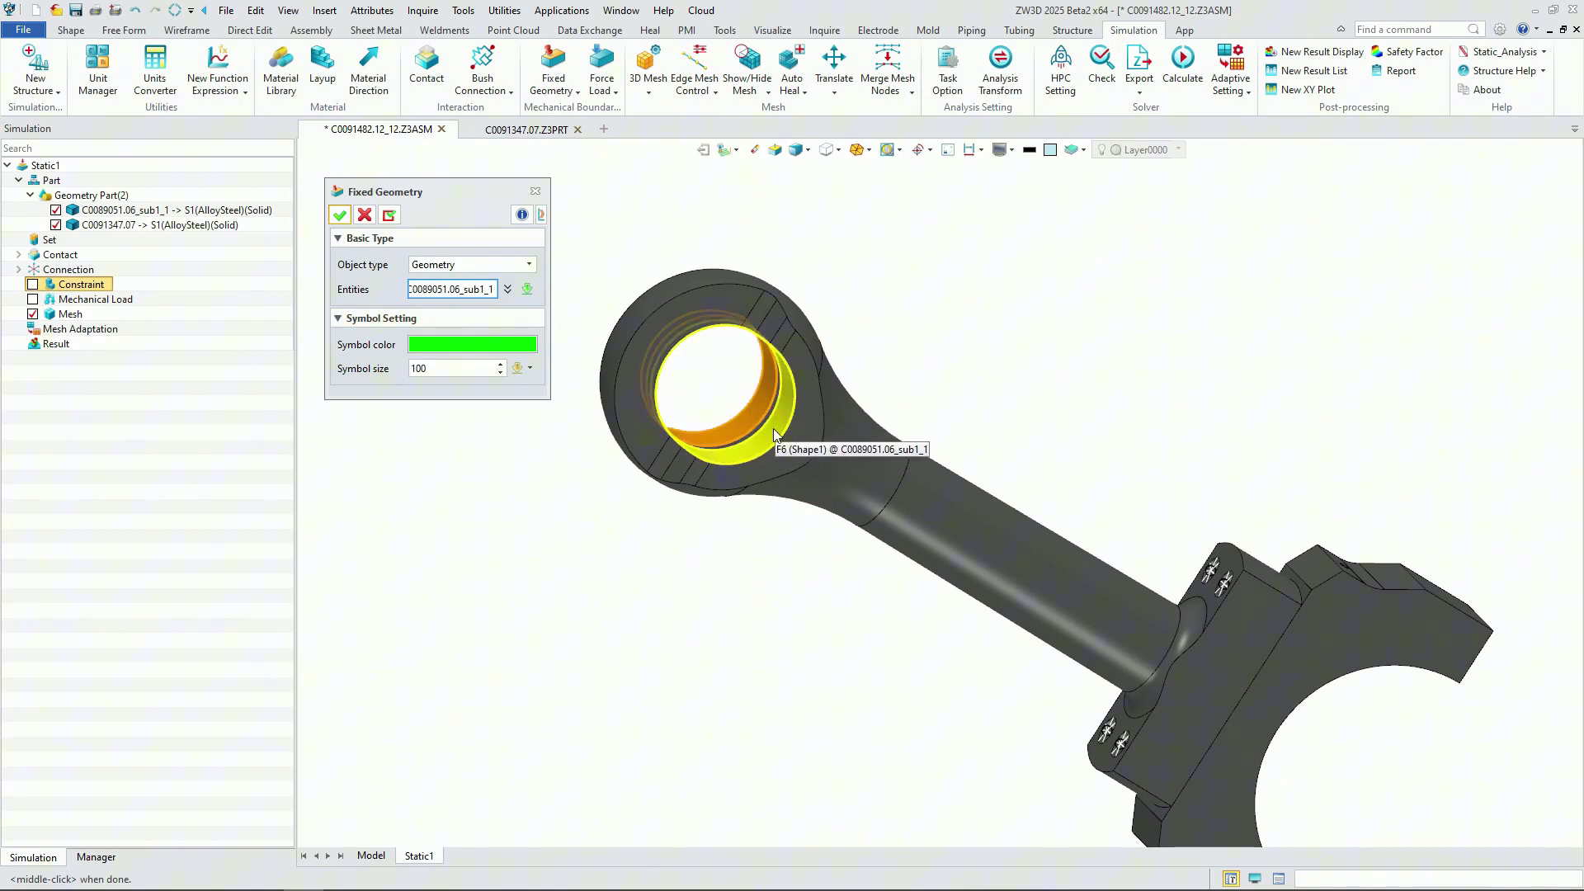
# - Fix the small-end bore, add Force Load 1, and mesh both solids with 3D-Tetrahedron elements
pyautogui.click(339, 215)
pyautogui.moveTo(768, 549); pyautogui.dragTo(732, 570, button='right')
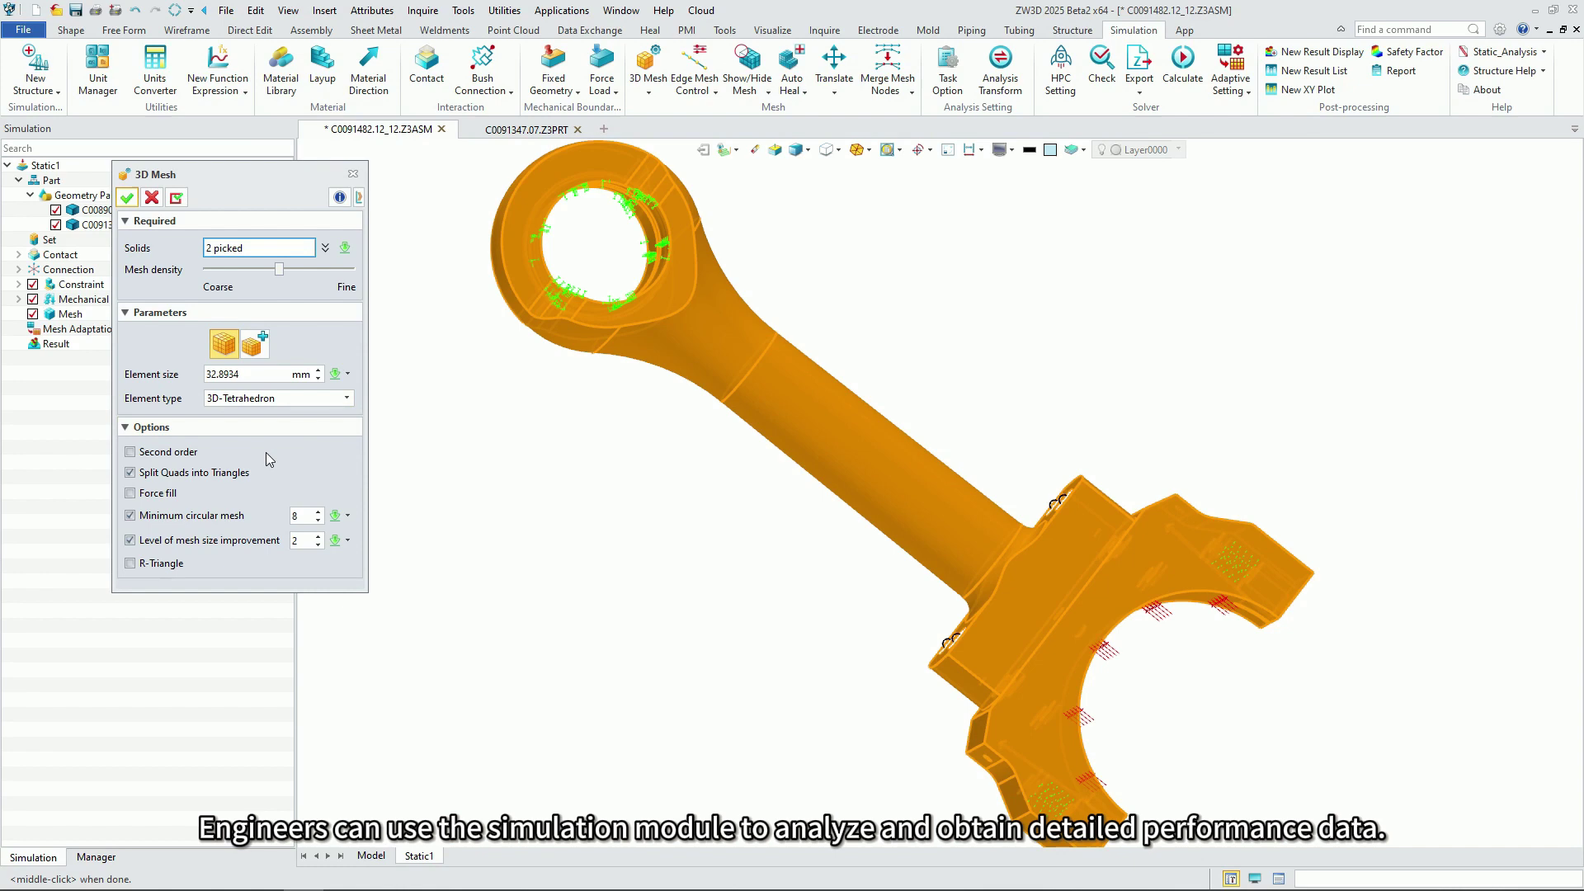
pyautogui.middleClick(753, 570)
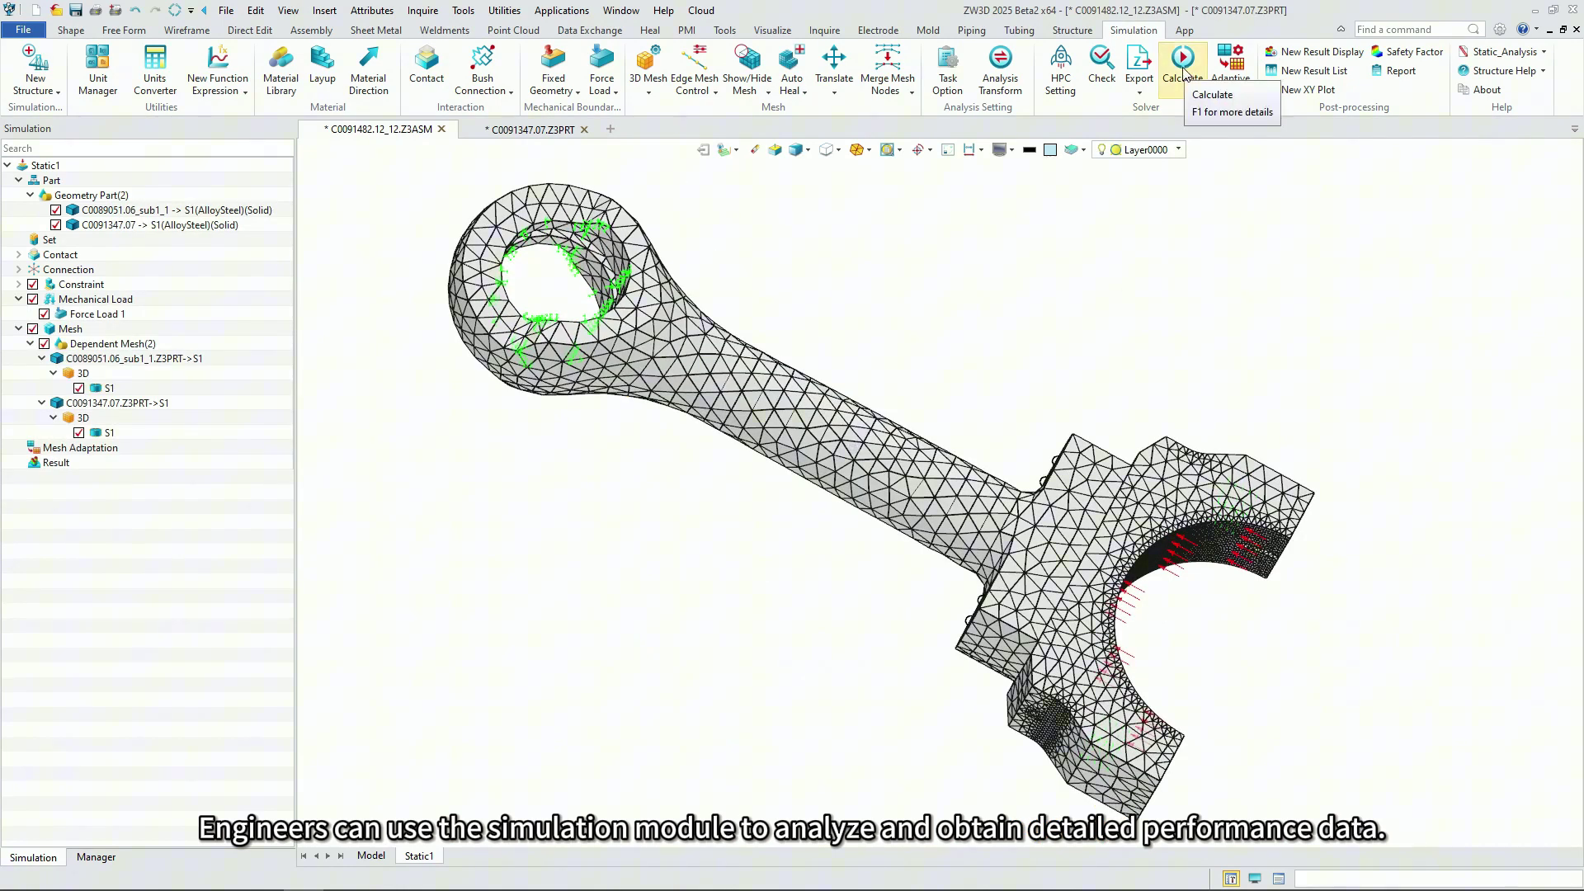
# - Solve Static1 and inspect the rod's Total Displacements plot, max 7.2740e-03 mm
pyautogui.click(1182, 66)
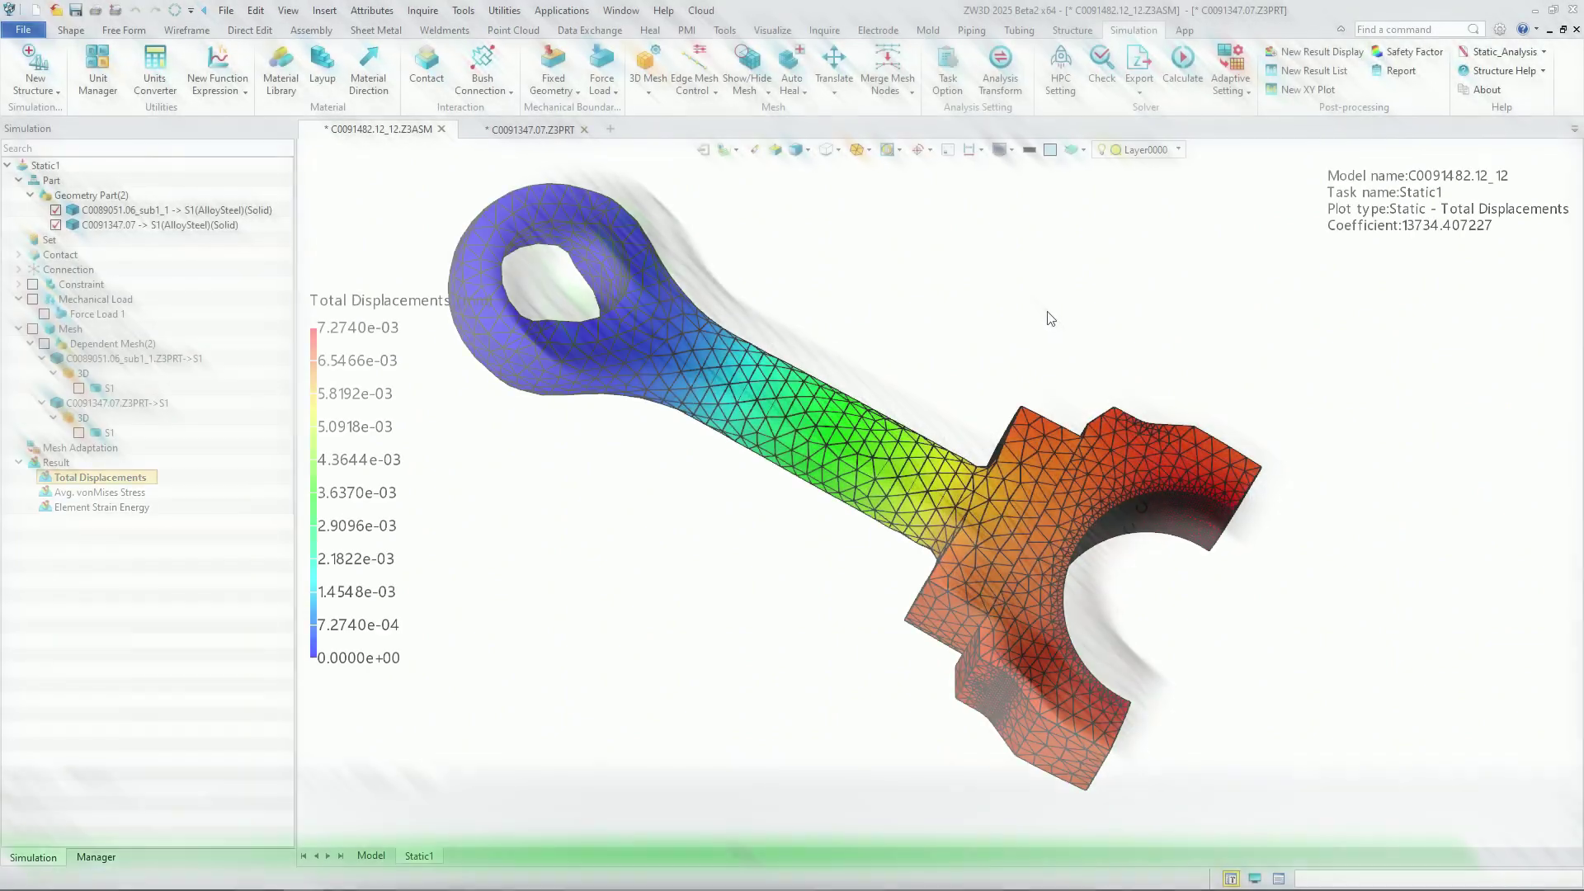
pyautogui.moveTo(837, 577); pyautogui.dragTo(881, 631, button='middle')
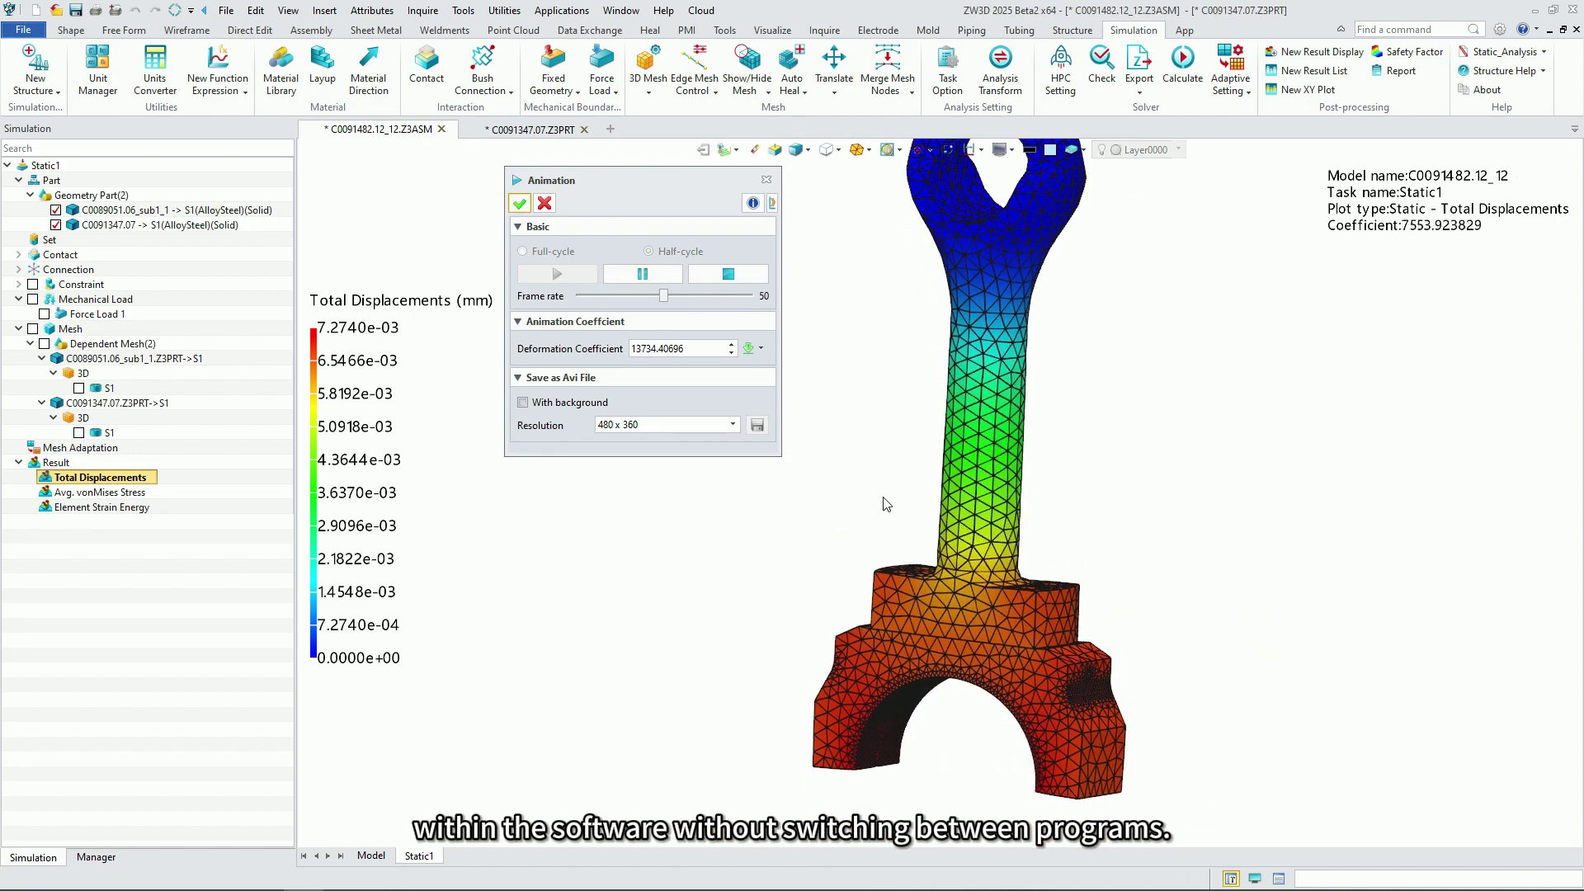
# - Display the Avg. vonMises Stress result and play its deformation animation
pyautogui.doubleClick(138, 493)
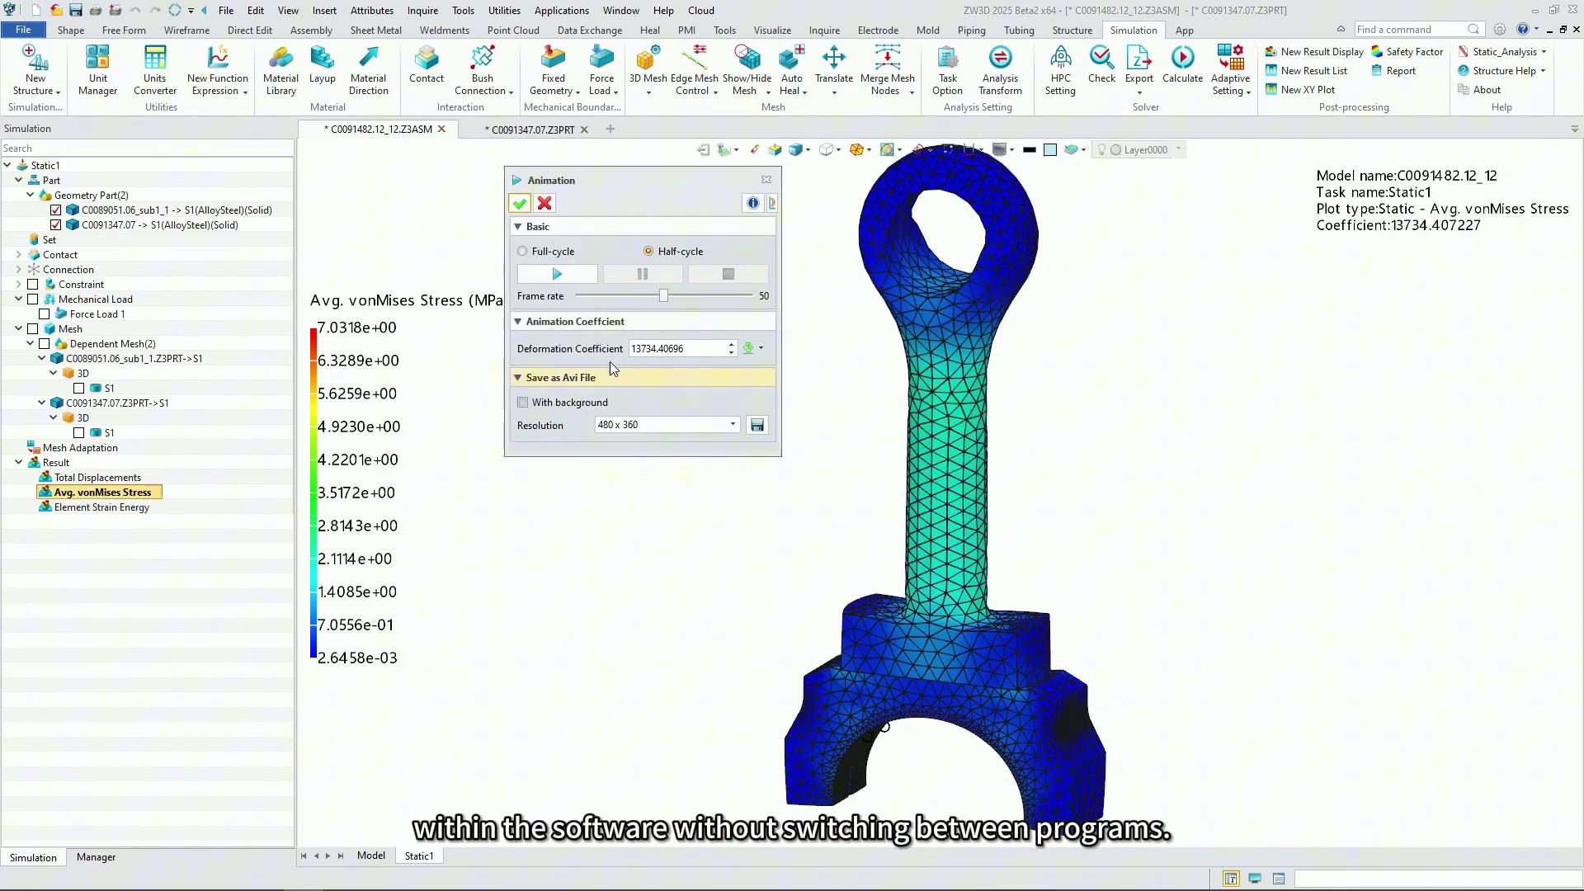
pyautogui.click(572, 277)
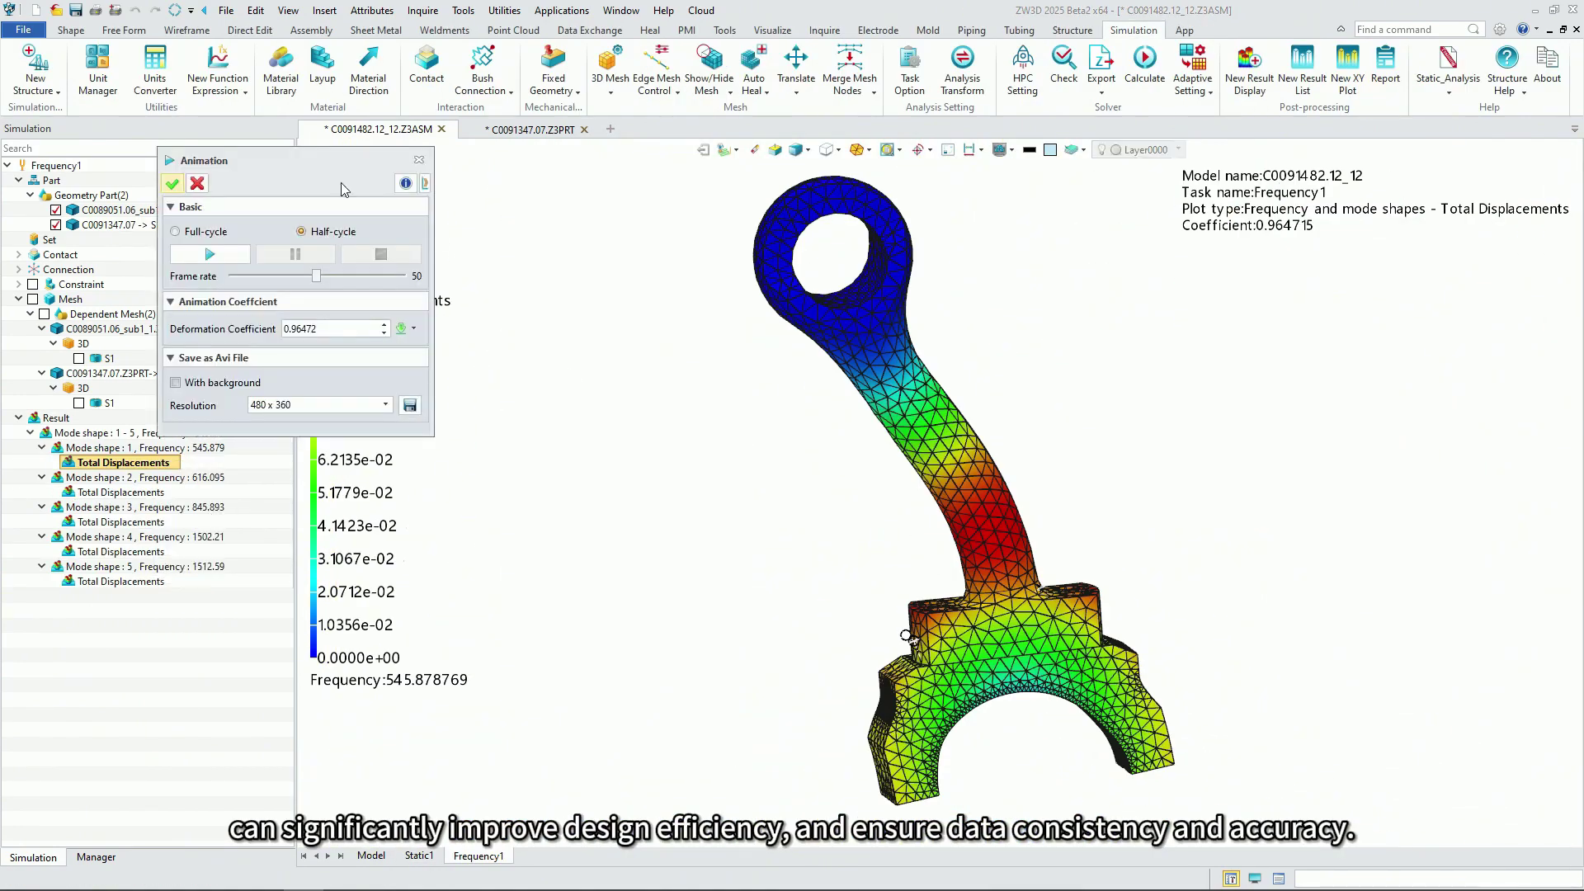
pyautogui.moveTo(340, 182); pyautogui.dragTo(691, 184)
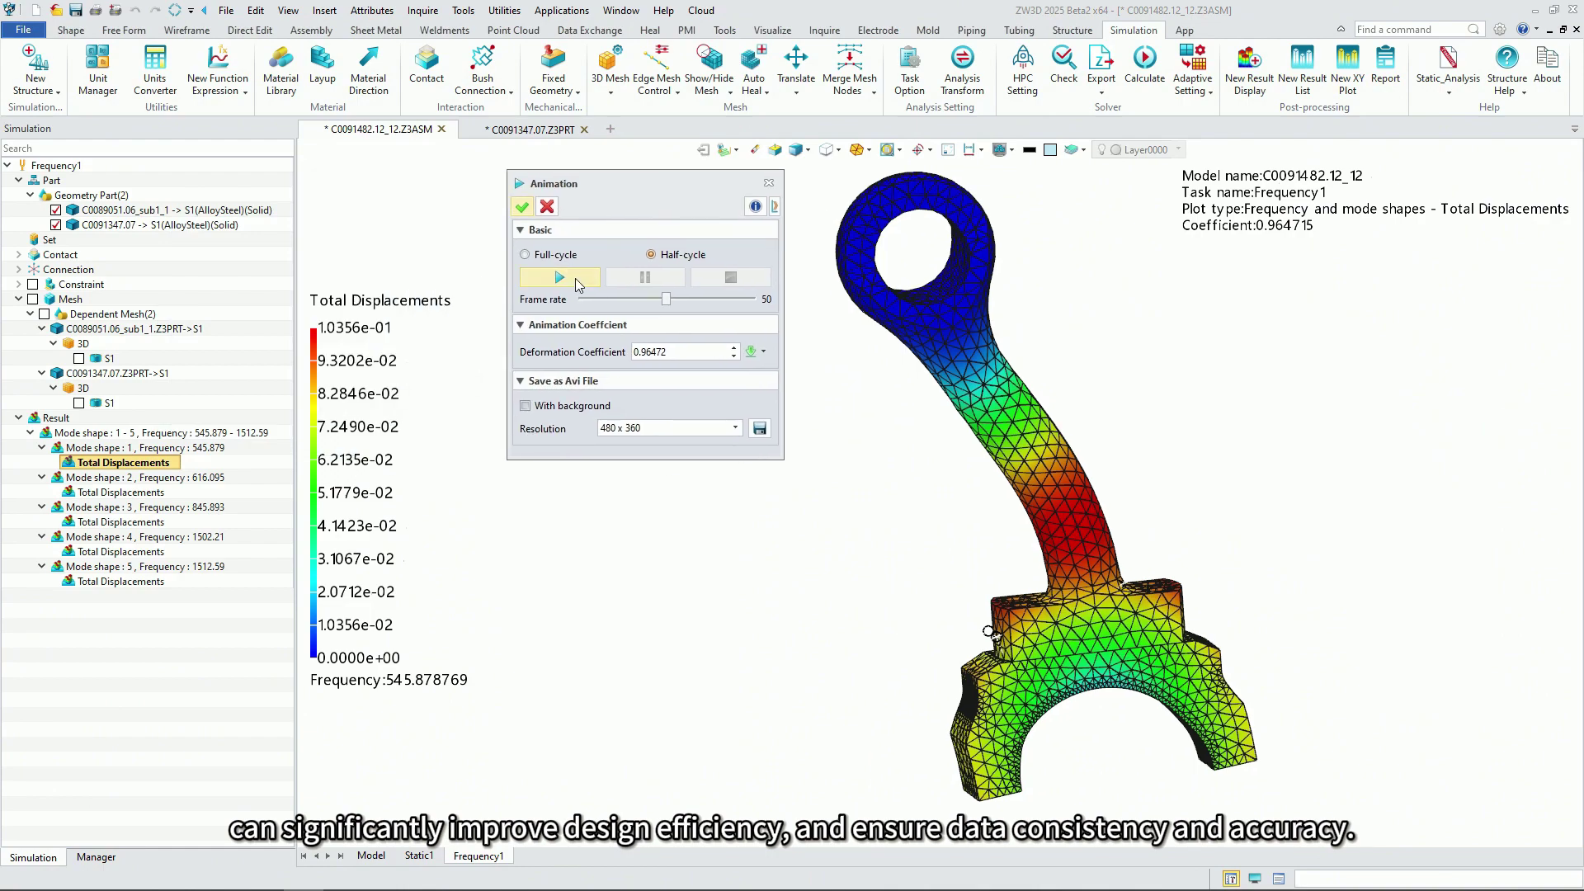
# - Play the Frequency1 mode shape, inspect the fatigue Damage hotspot, then open Engine.Z3ASM
pyautogui.click(575, 279)
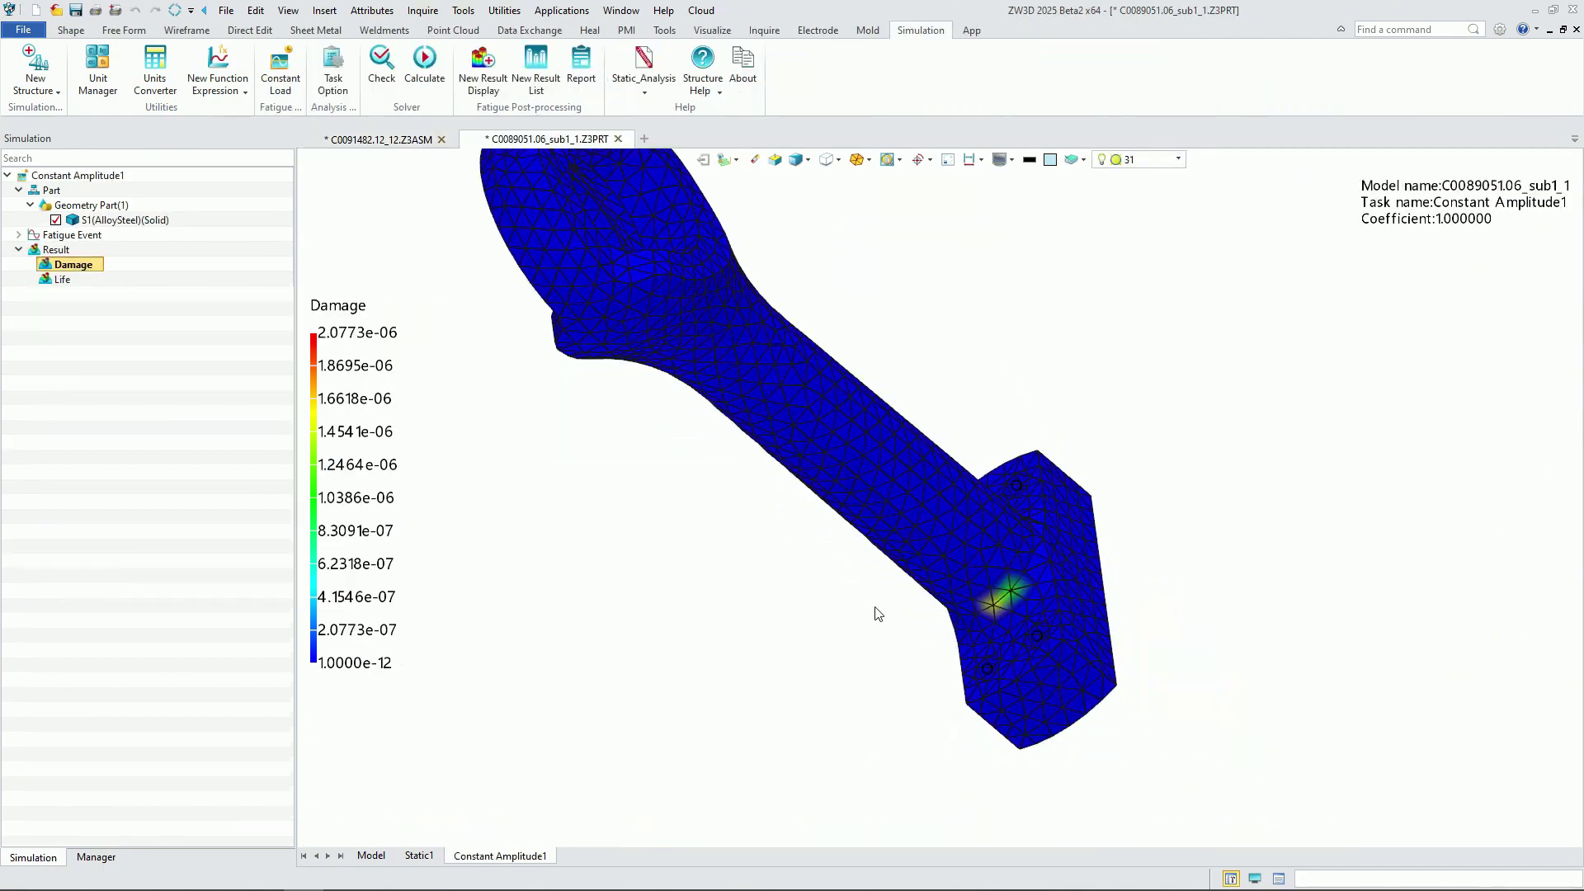
pyautogui.scroll(2, 893, 565)
pyautogui.moveTo(894, 565); pyautogui.dragTo(949, 462, button='middle')
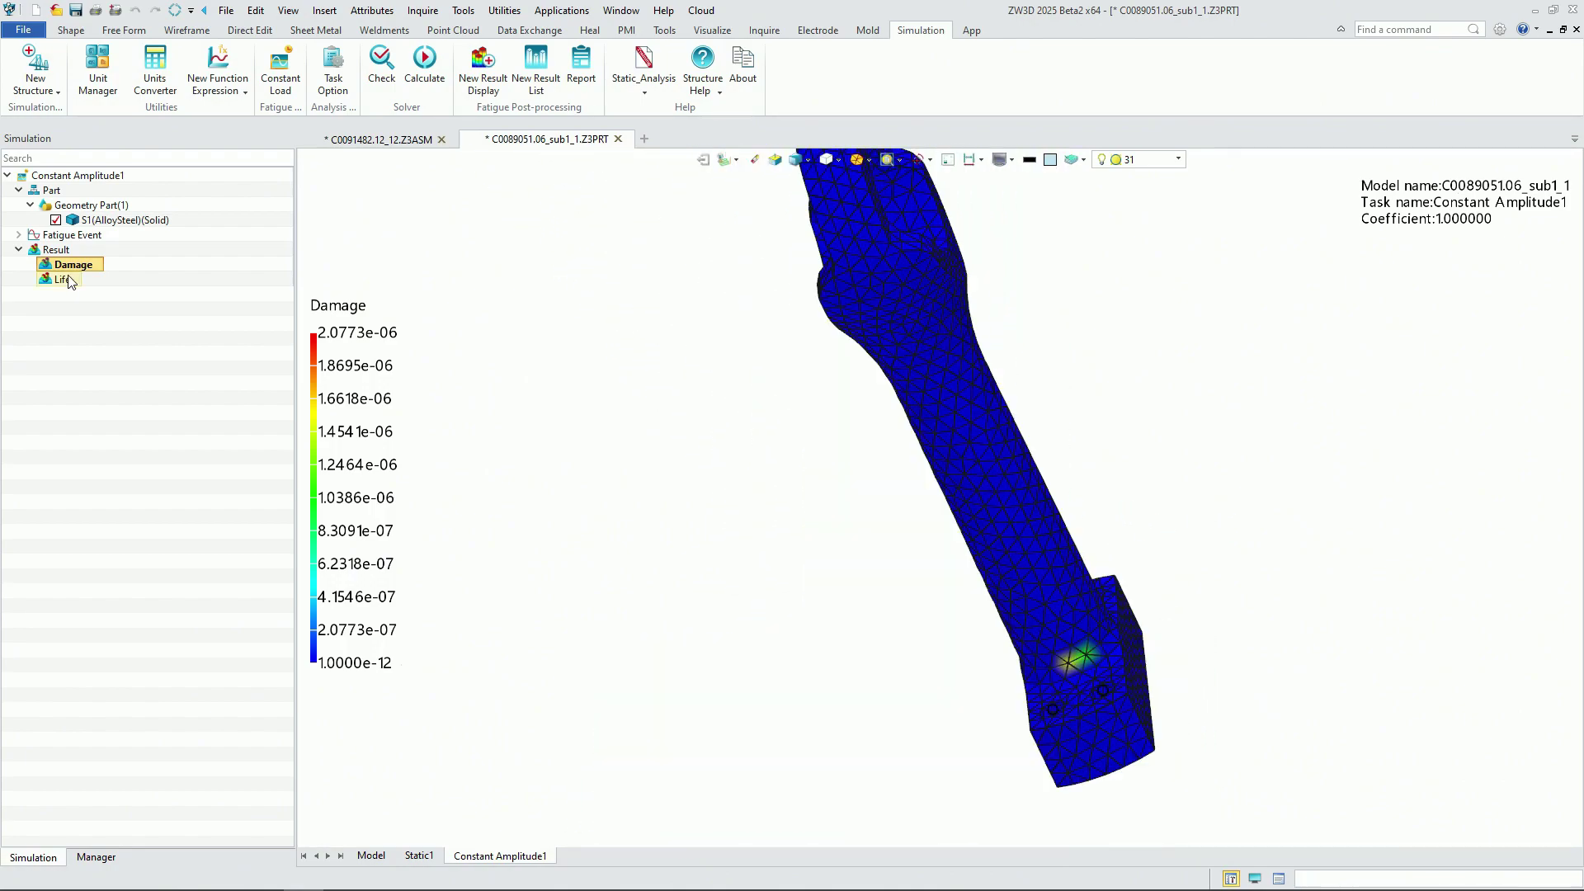
pyautogui.moveTo(851, 566); pyautogui.dragTo(742, 601, button='middle')
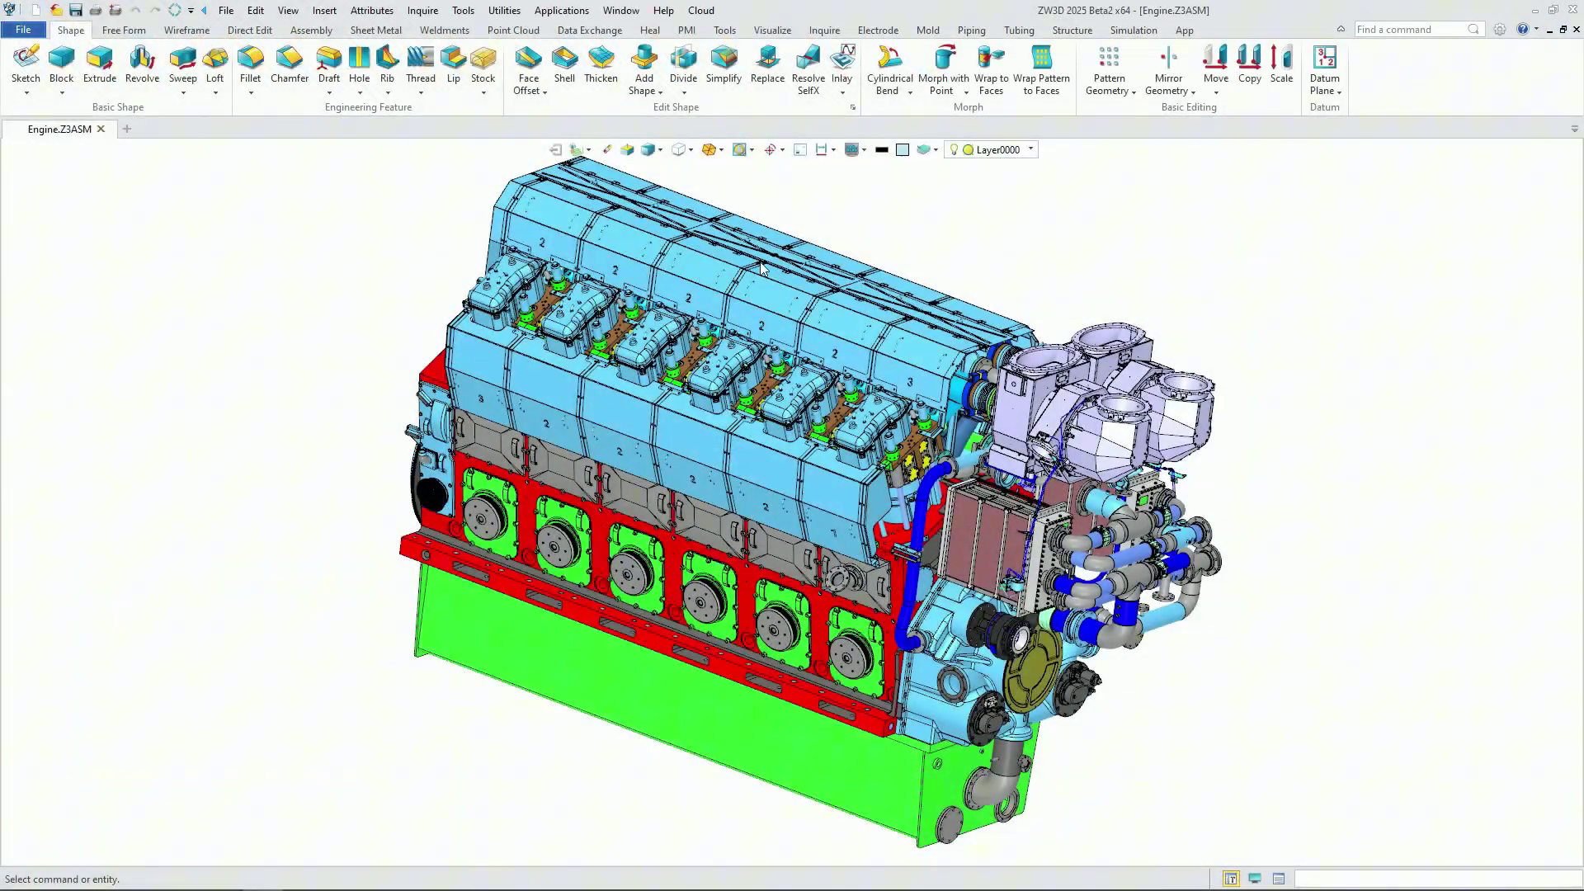
# - Generate the engine's 3D BOM of 19711 components and confirm it
pyautogui.click(313, 31)
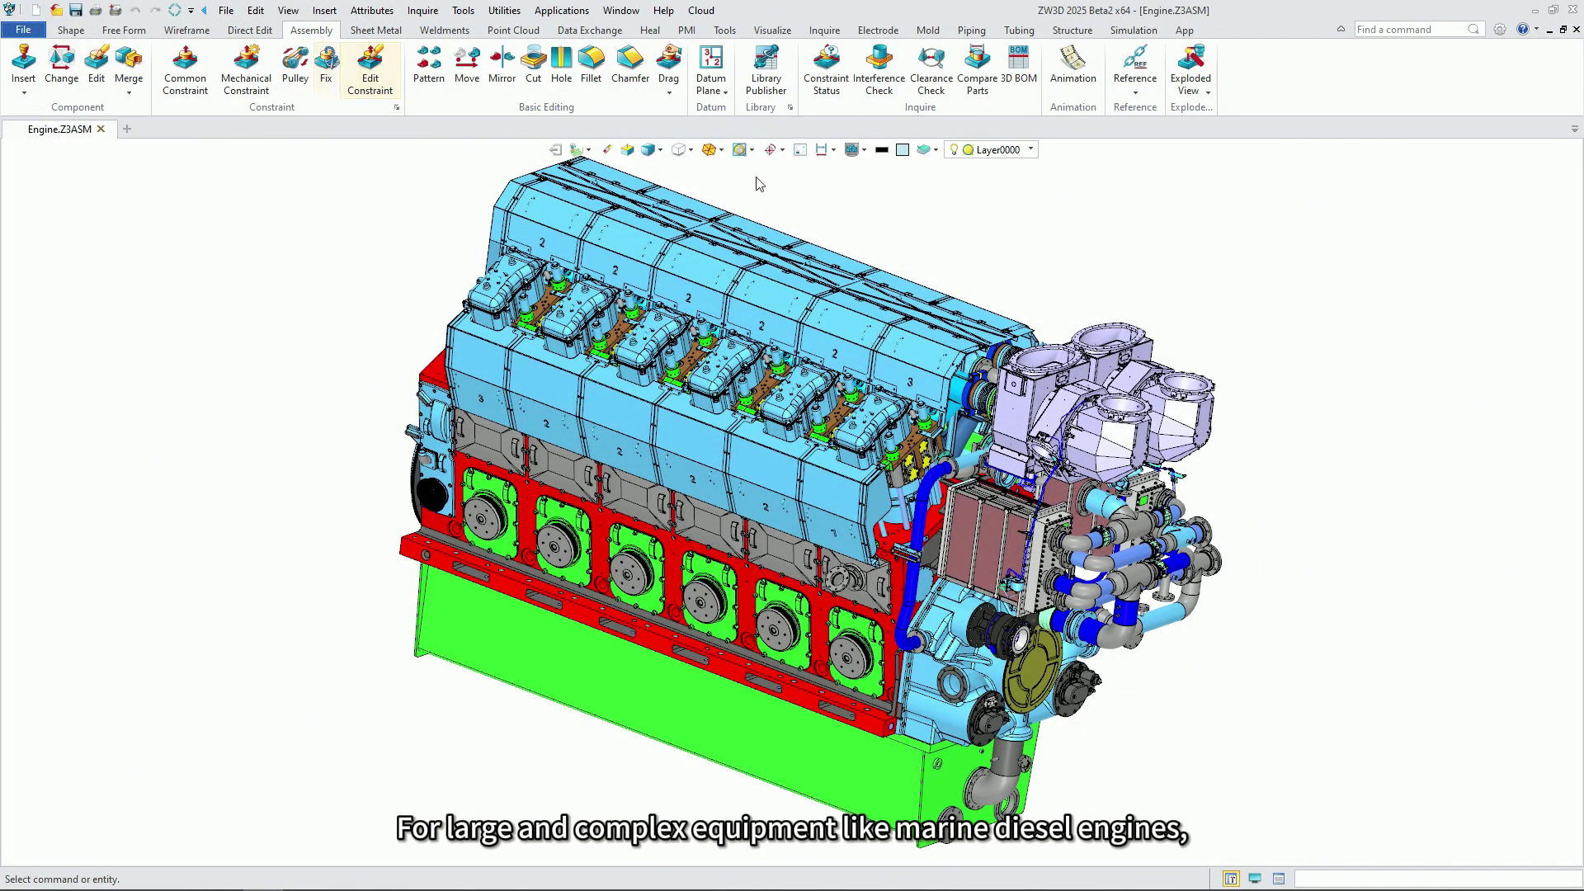
pyautogui.click(1021, 82)
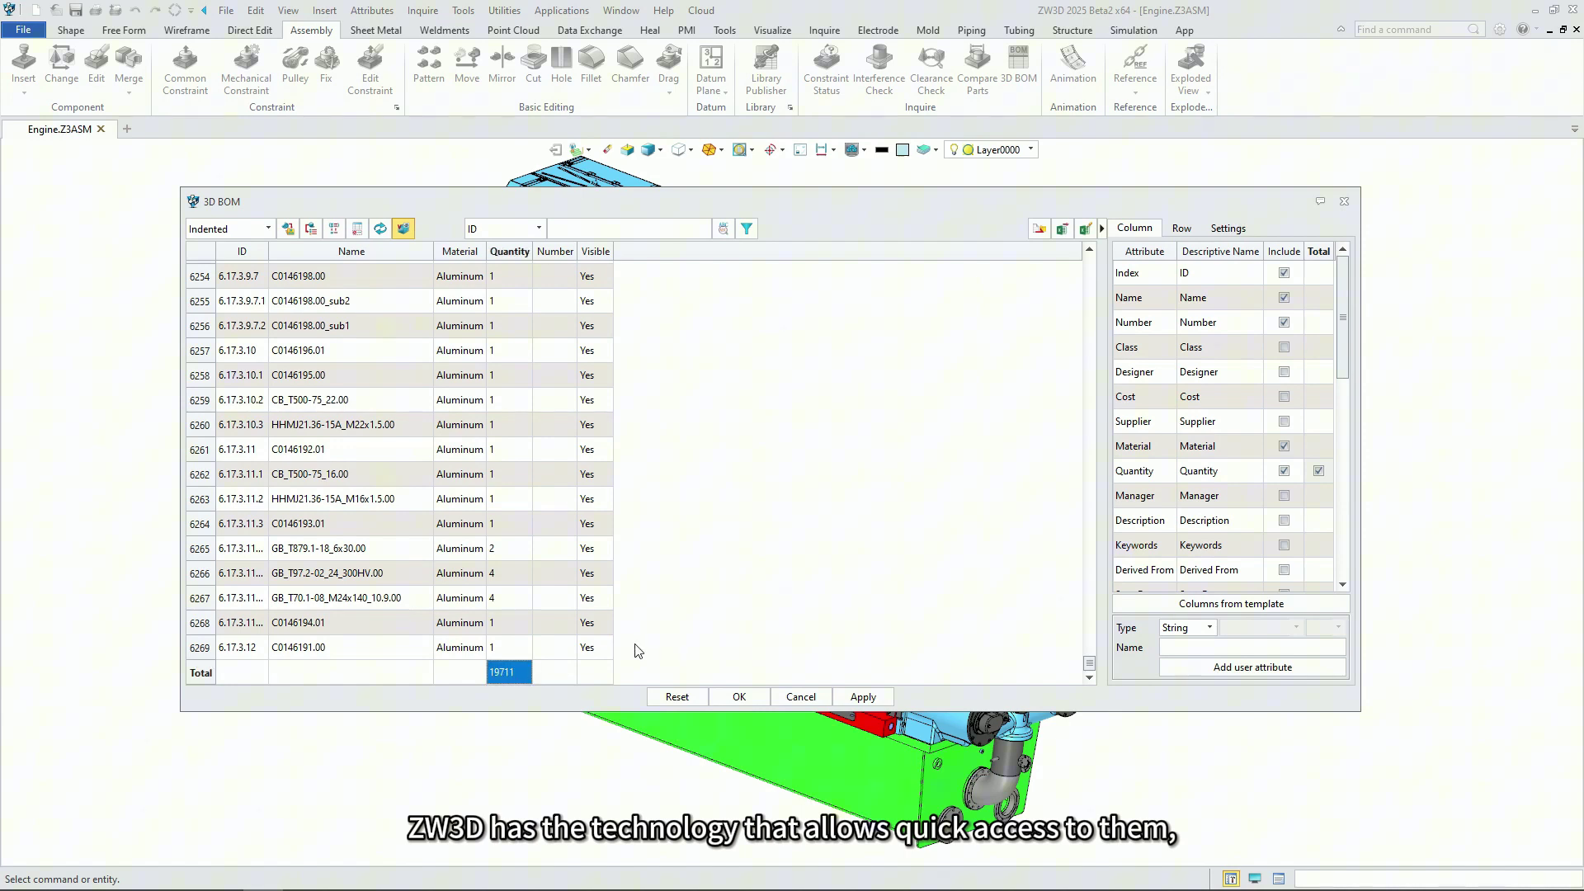
pyautogui.click(737, 697)
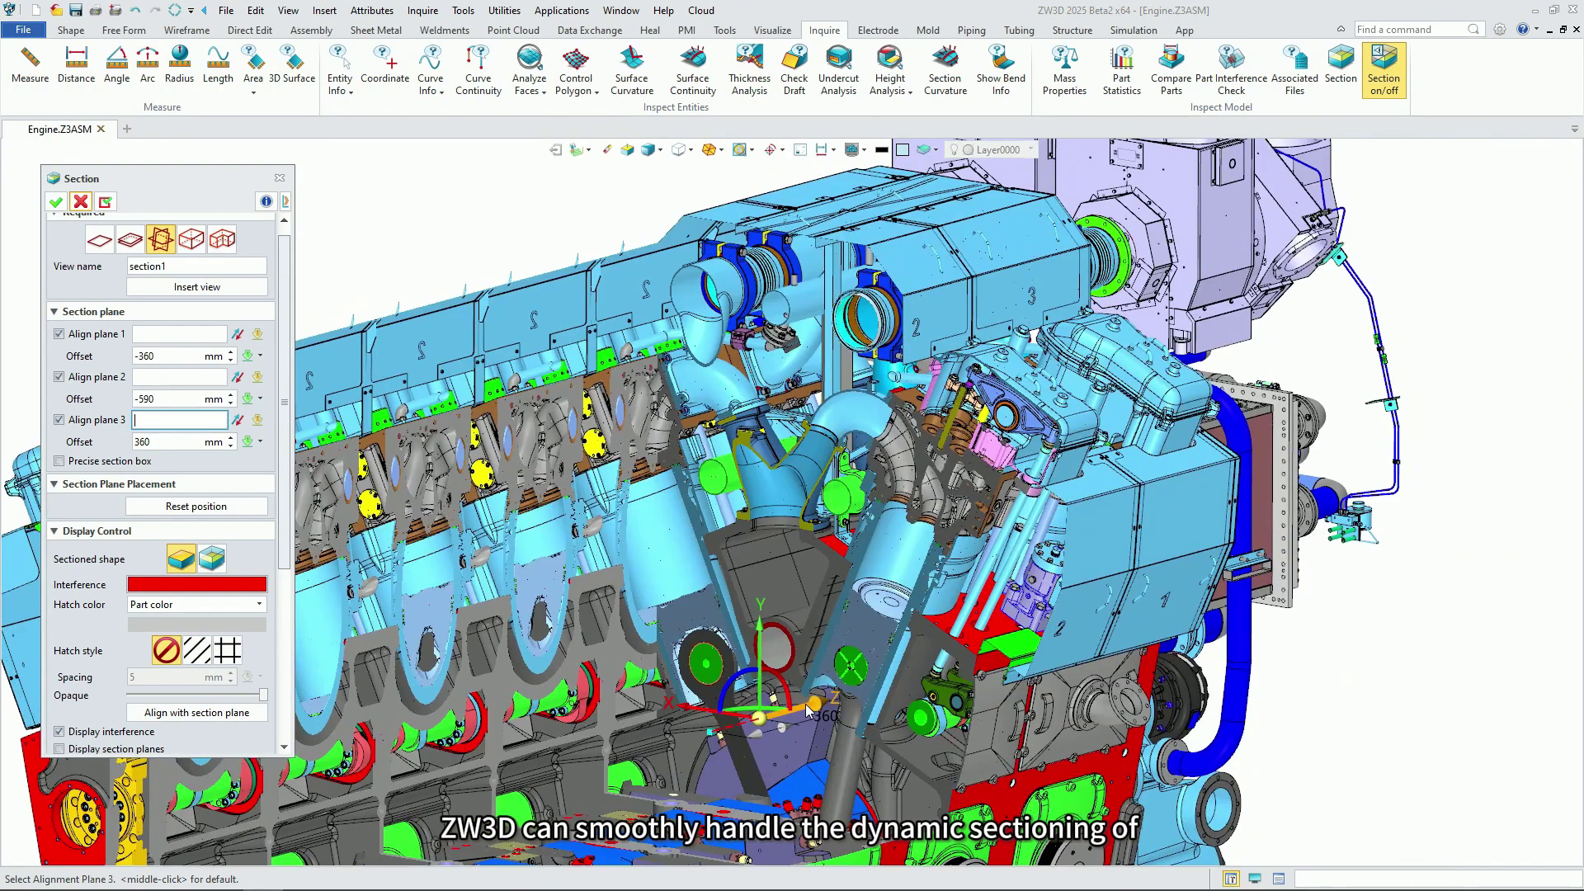
# - Drag the third section plane through the engine to an offset of -960 mm
pyautogui.moveTo(807, 709); pyautogui.dragTo(725, 747)
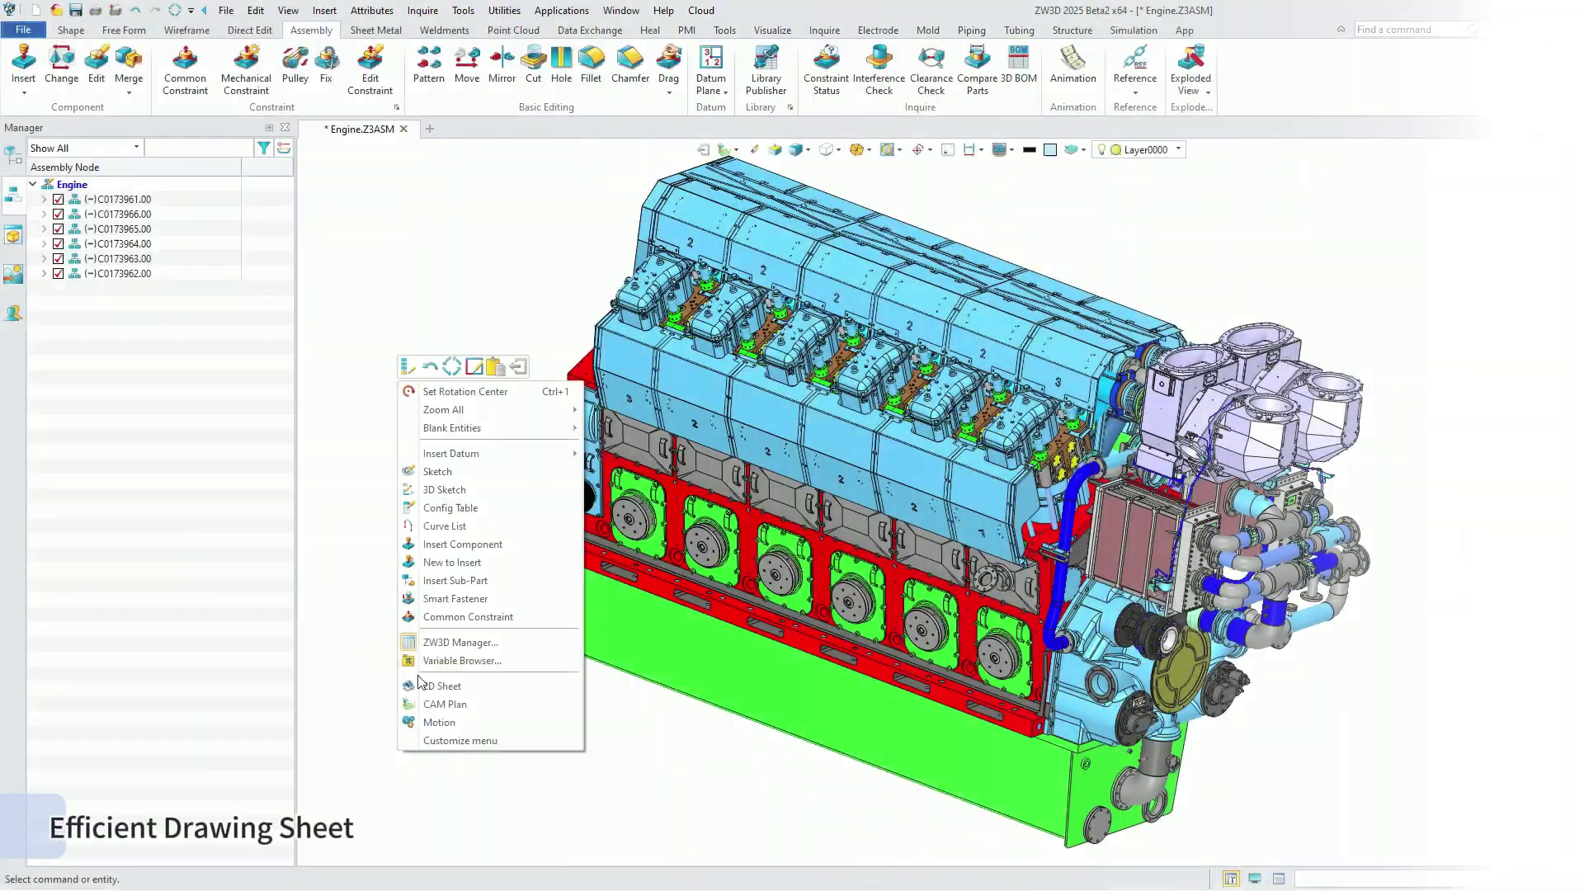
# - Create an engine drawing sheet from a template with front, side and top views
pyautogui.click(422, 684)
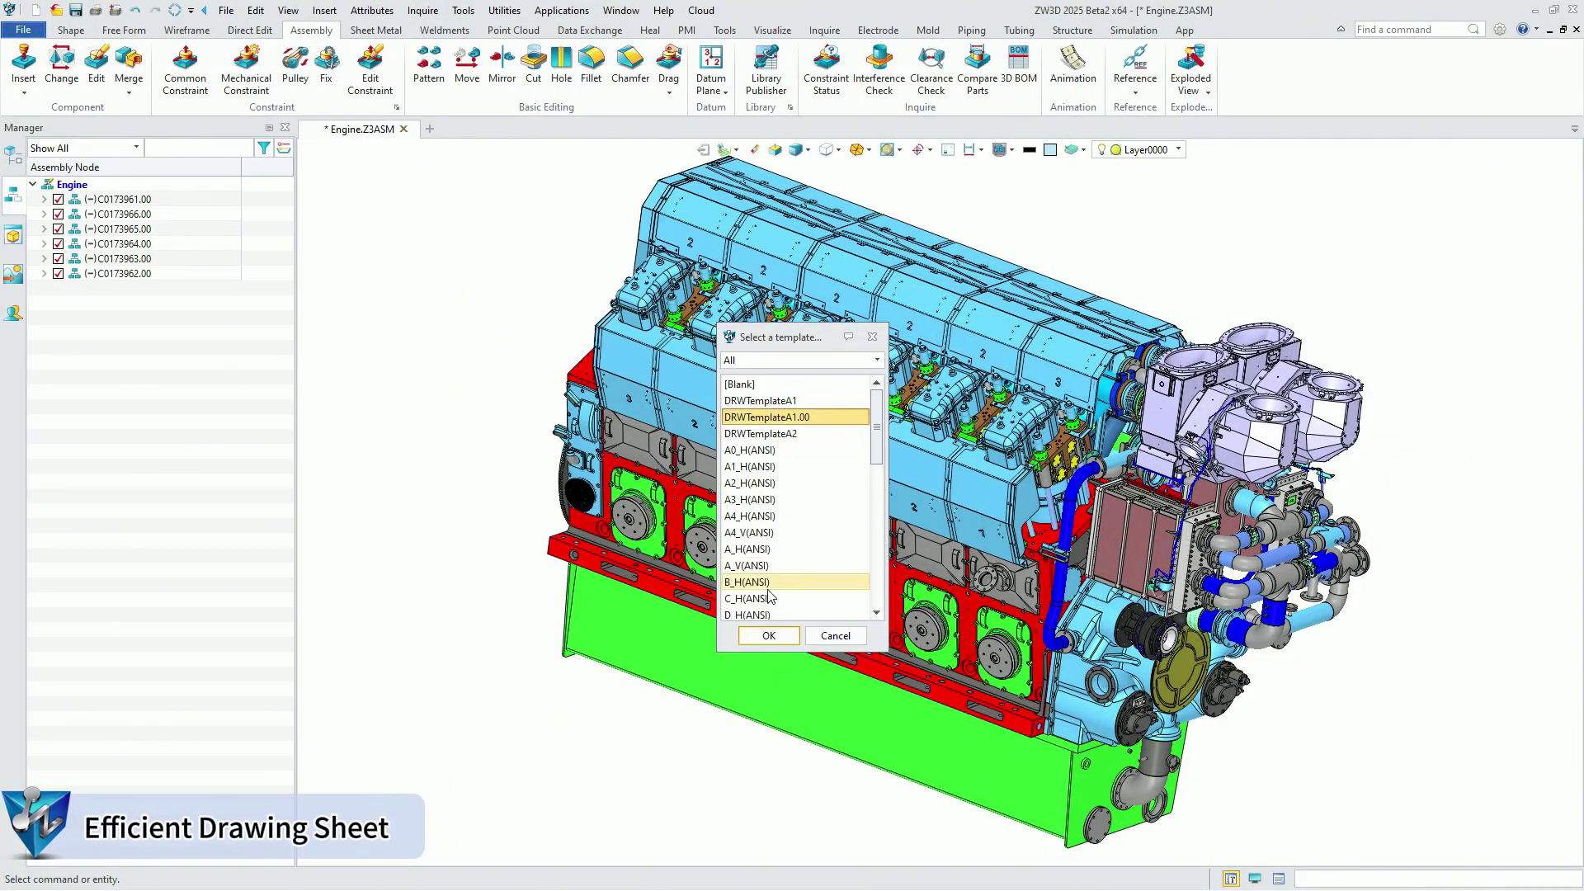
pyautogui.click(768, 635)
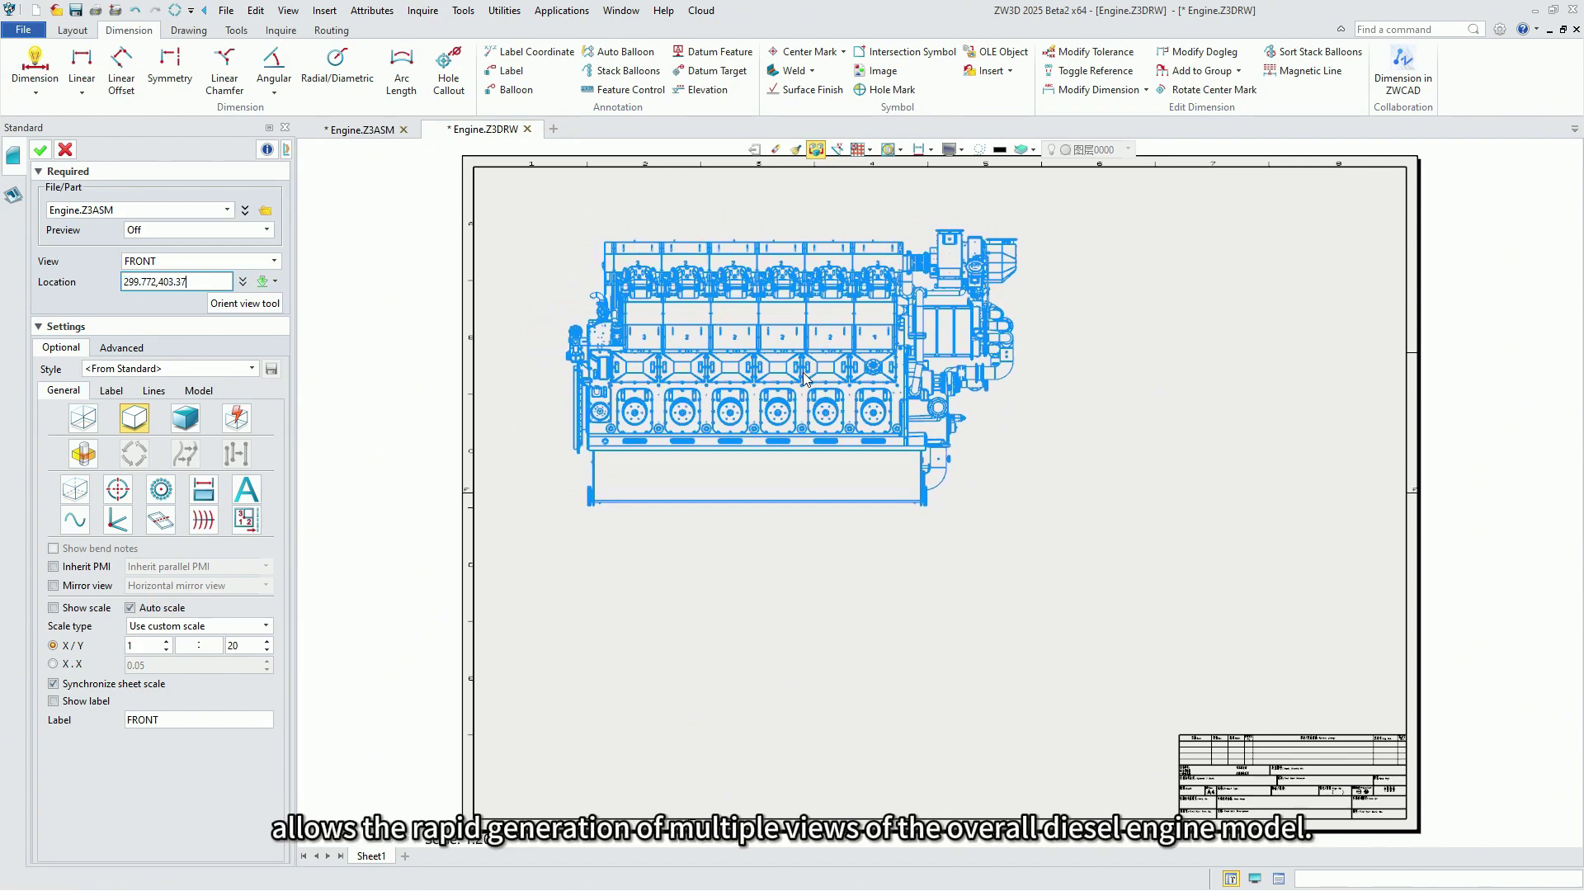
pyautogui.click(806, 380)
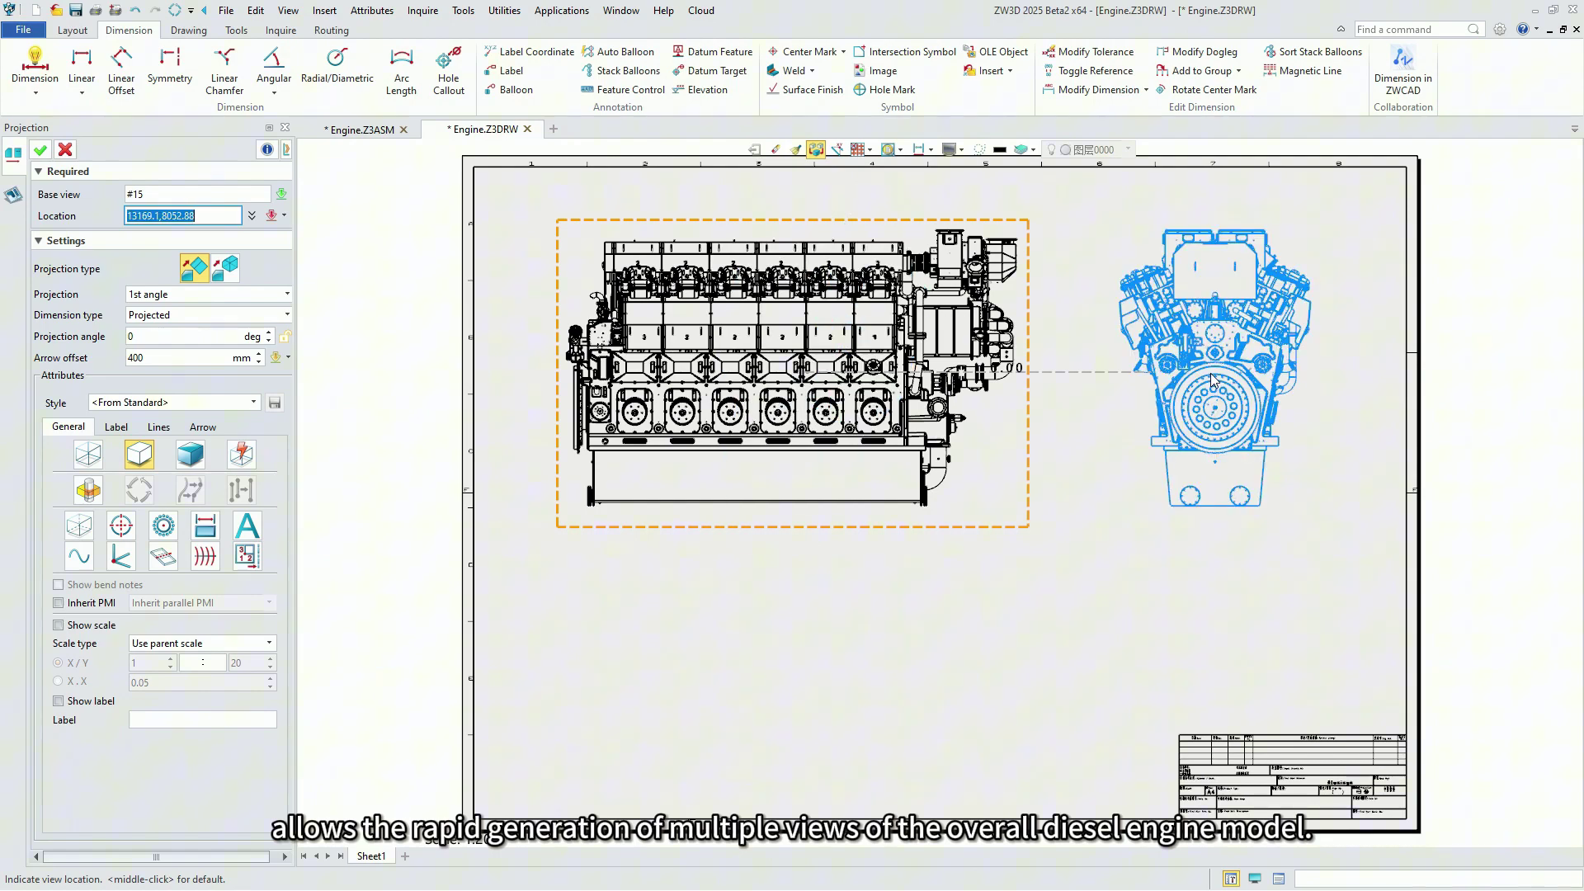
pyautogui.click(1211, 379)
pyautogui.click(781, 660)
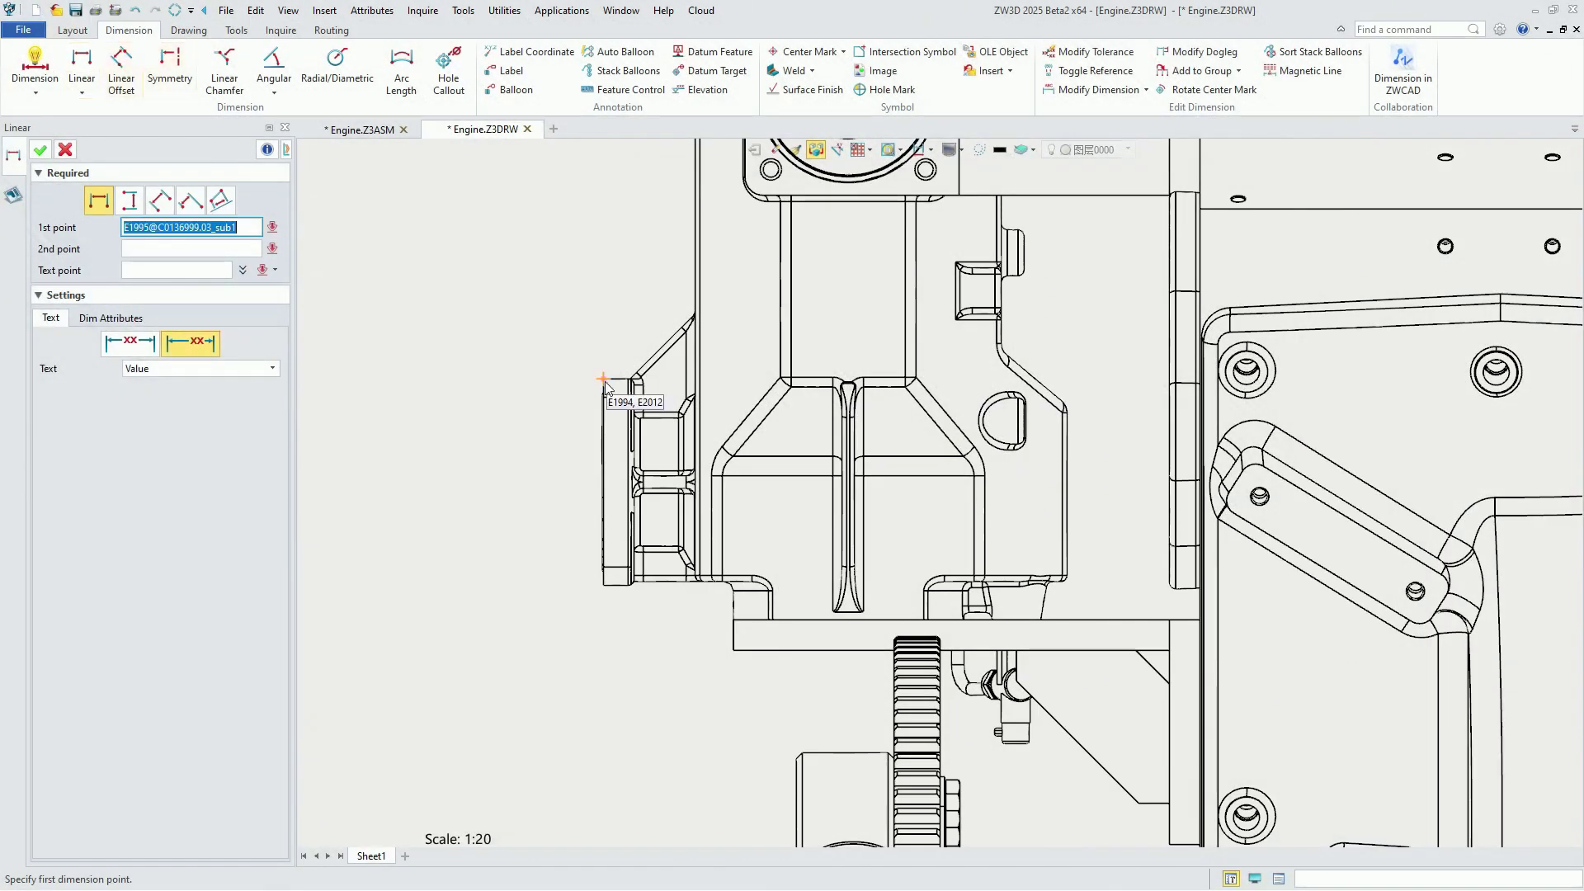
# - Dimension the engine's overall length above the front view
pyautogui.click(603, 379)
pyautogui.scroll(-6, 603, 379)
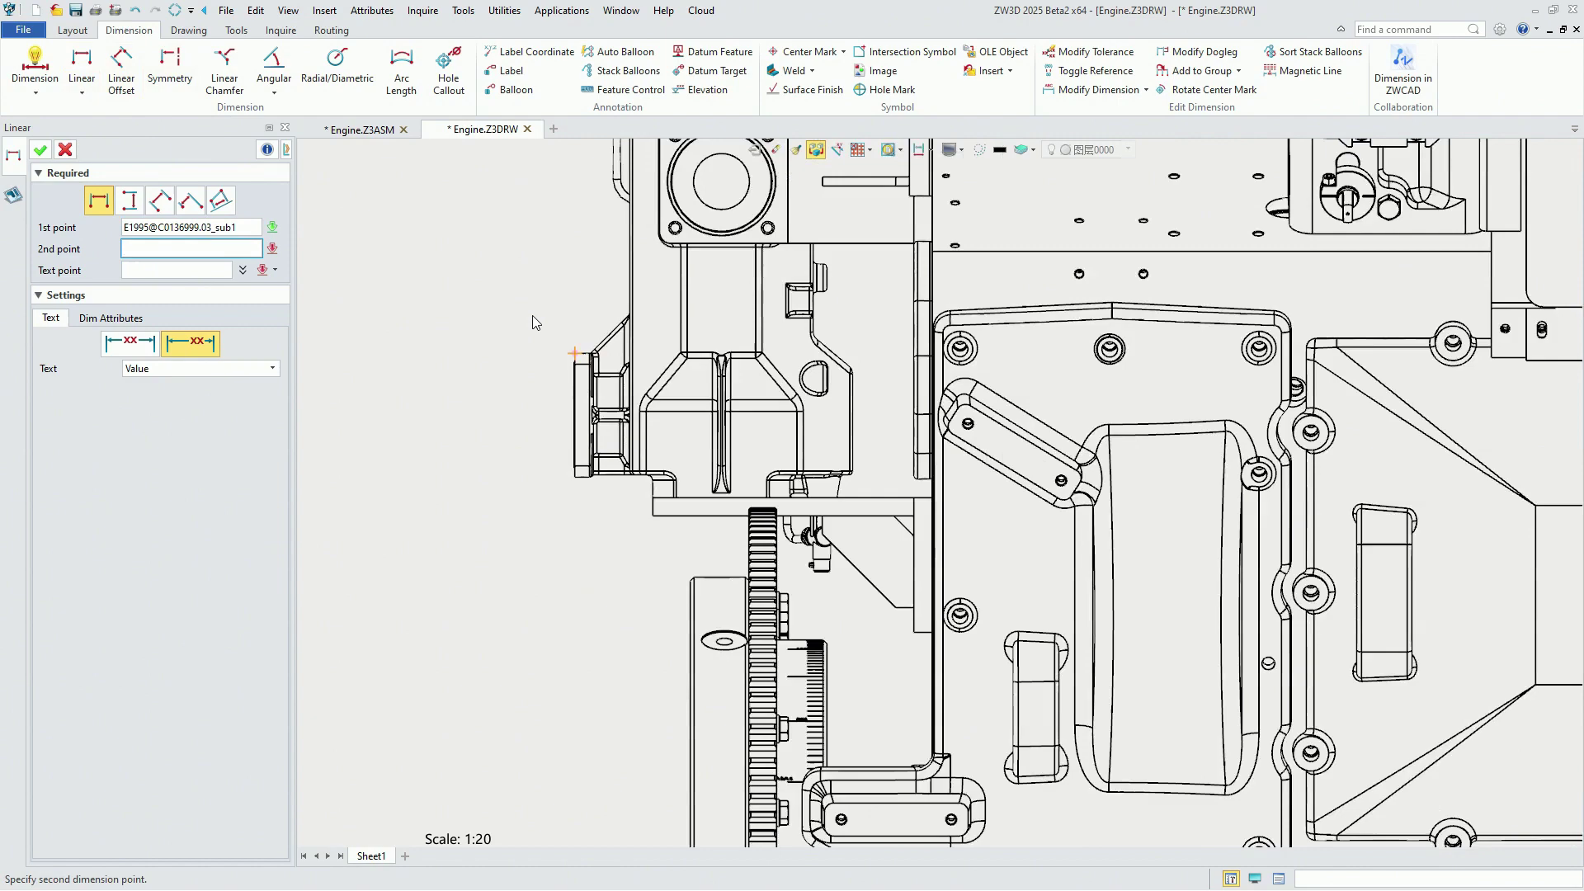
pyautogui.click(1321, 346)
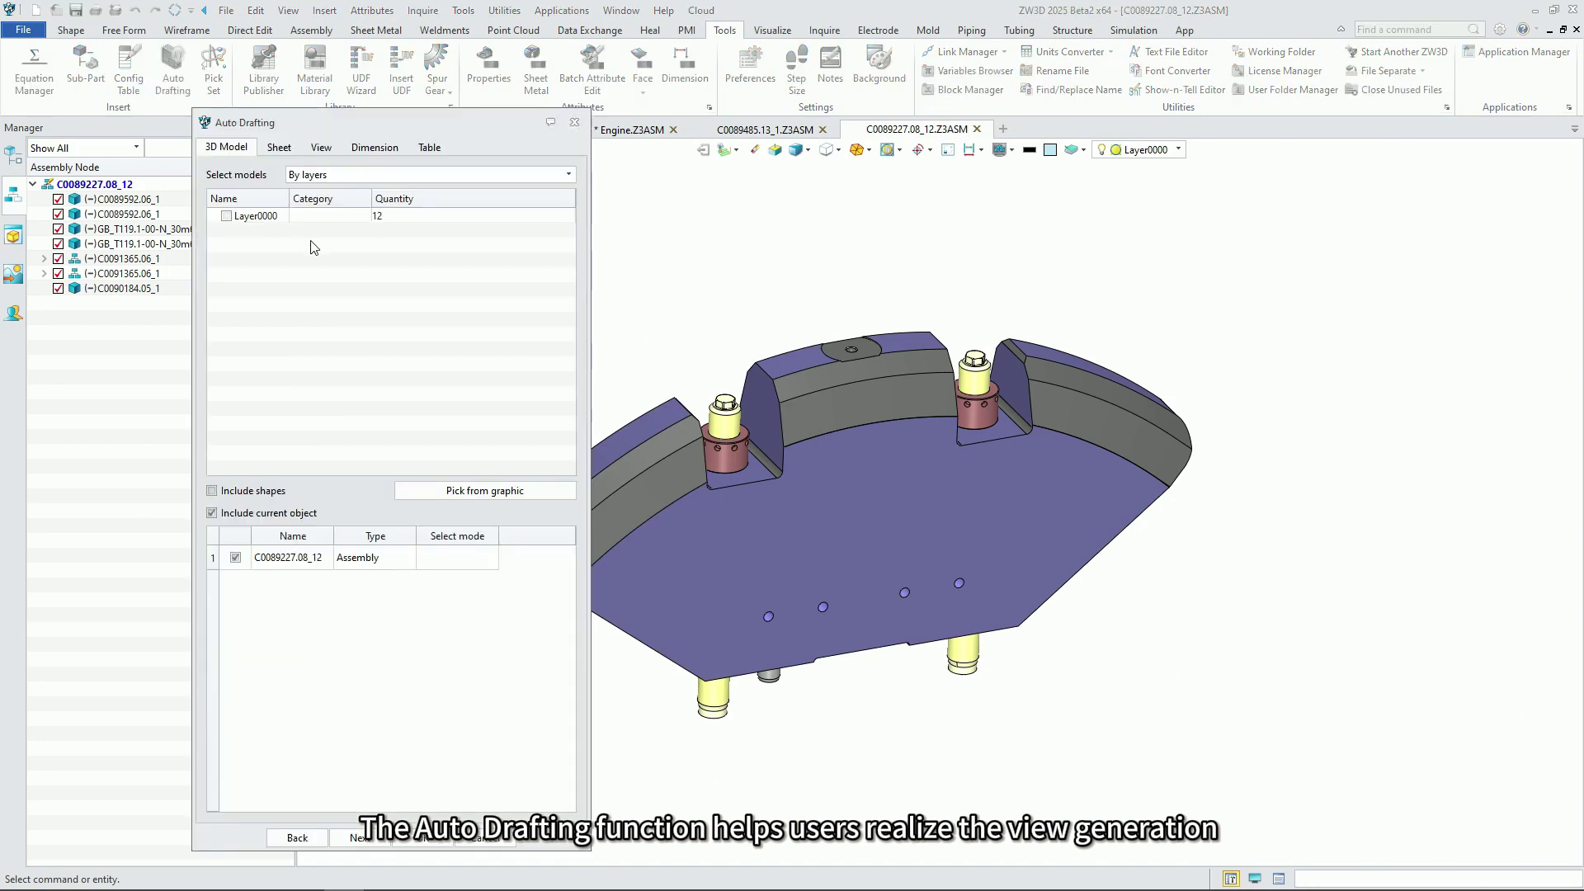
# - Accept Auto Drafting's sheet and view settings to draft each component of C0089227.08_12
pyautogui.click(376, 829)
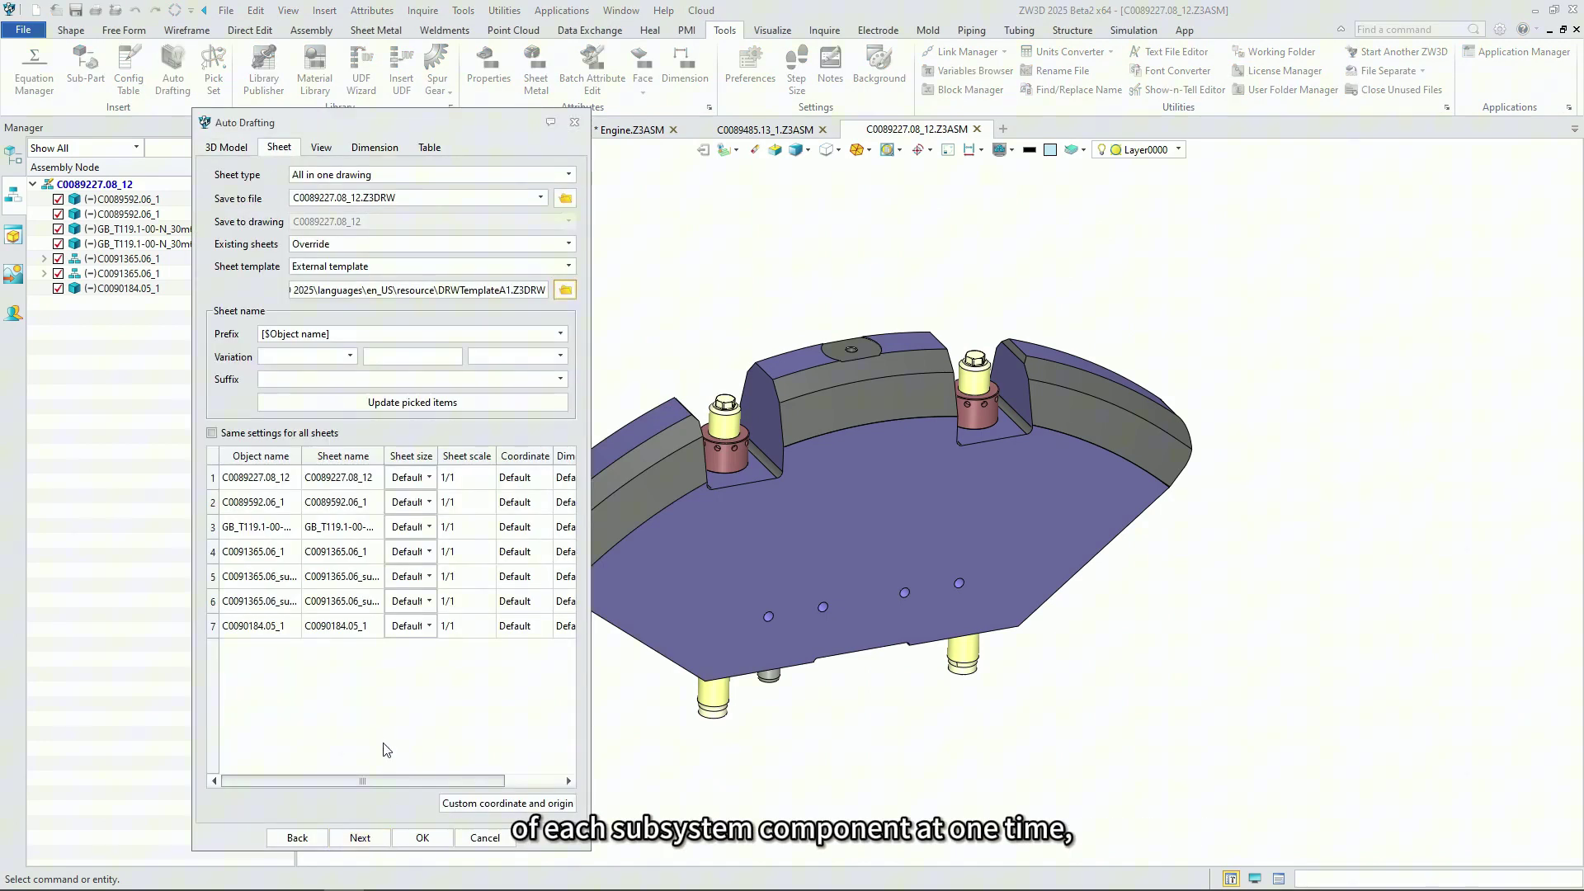
pyautogui.click(360, 837)
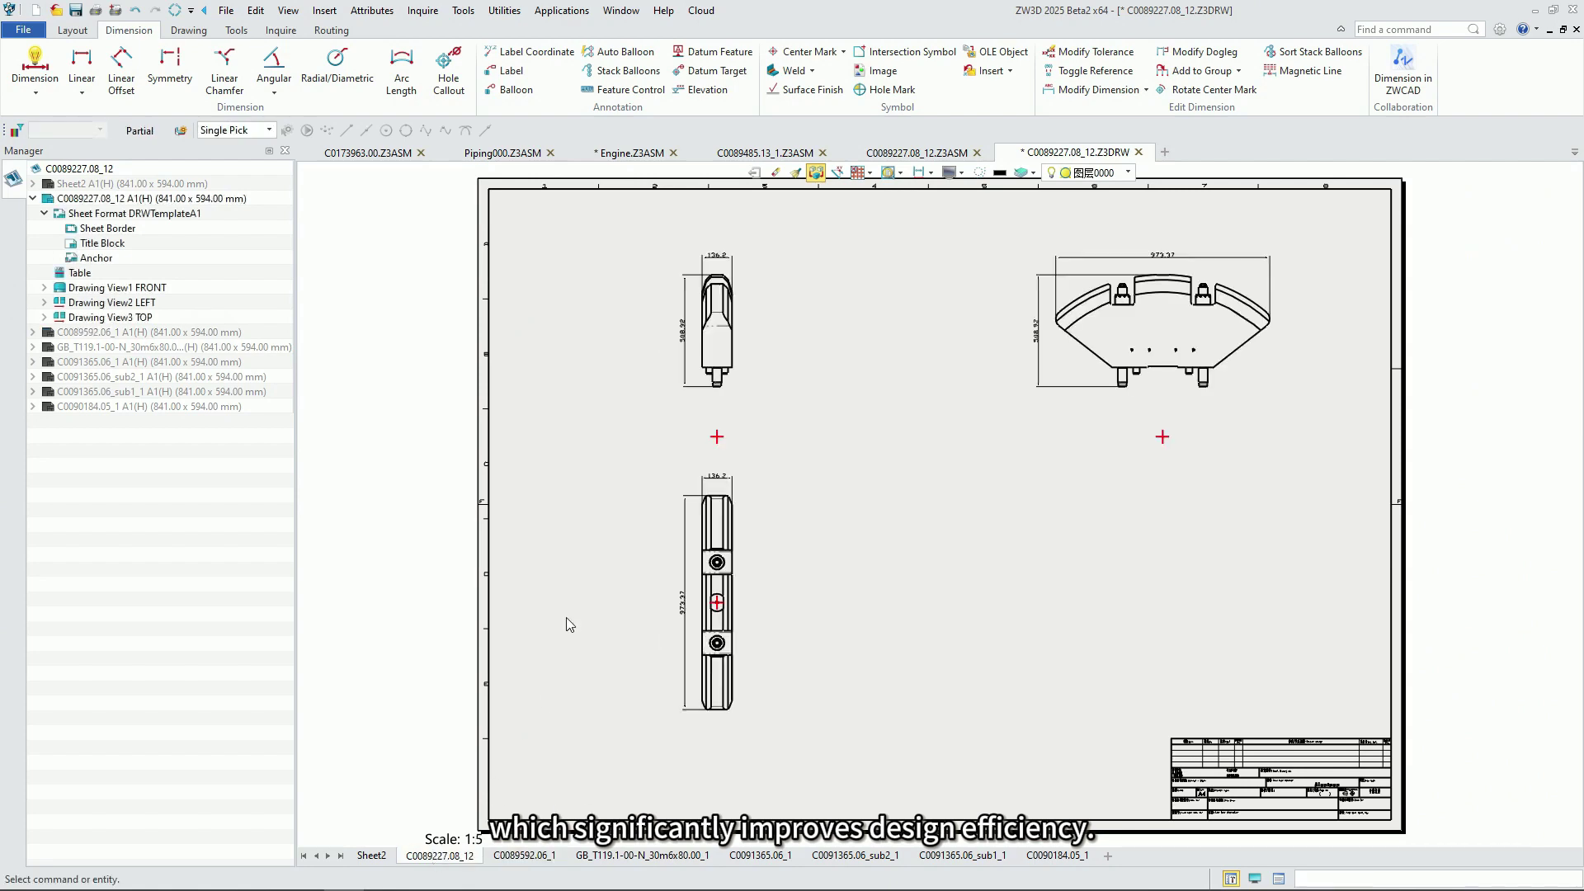
pyautogui.scroll(5, 912, 729)
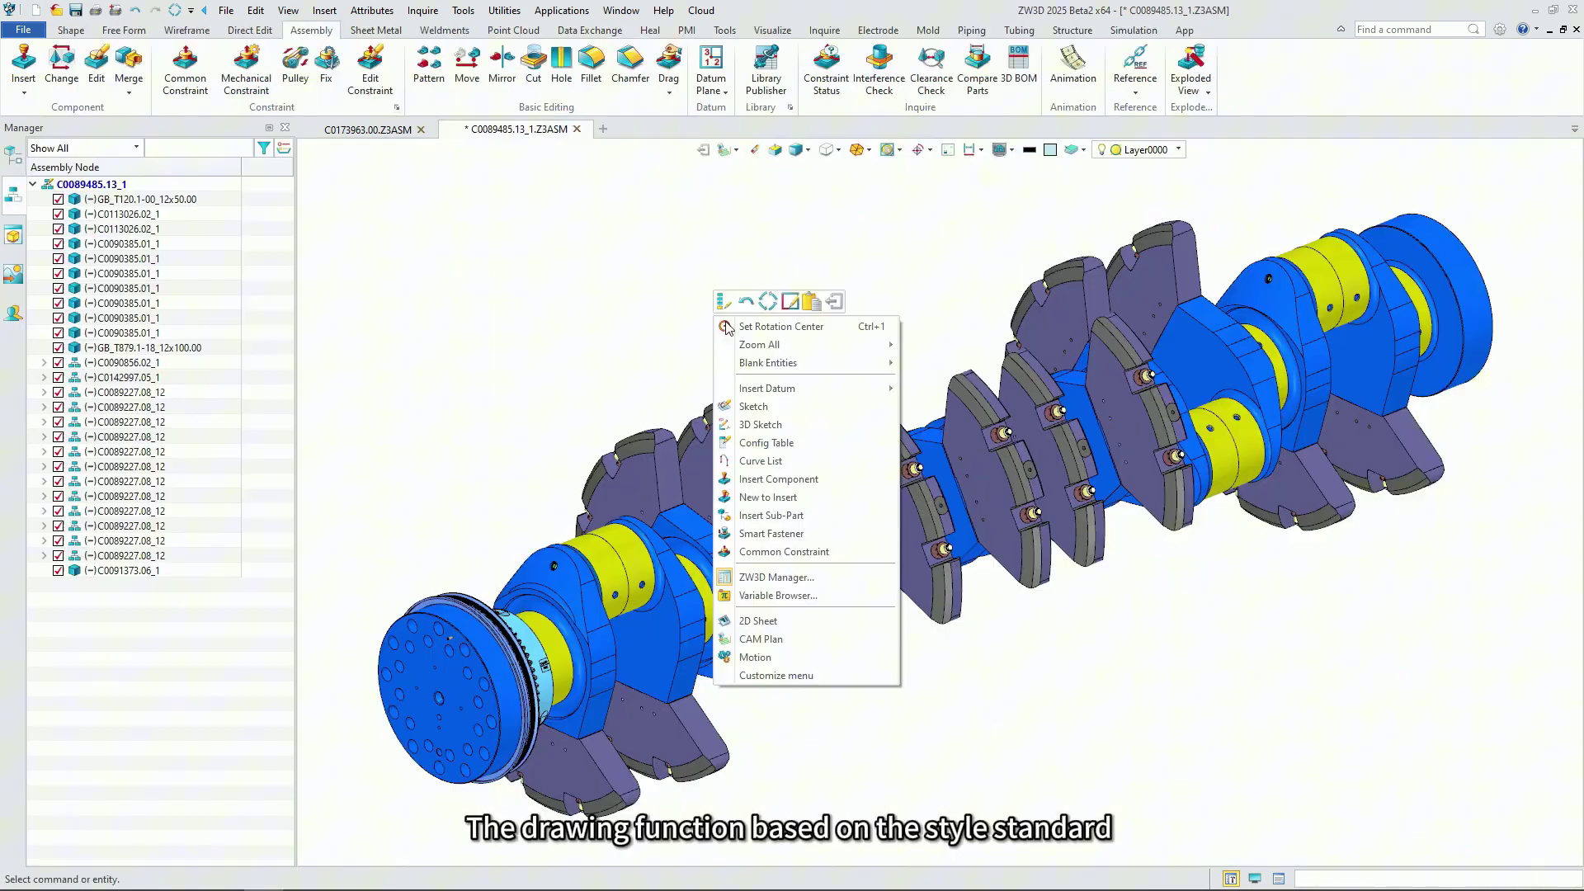
# - Create the crankshaft's 2D sheet with views and BOM, and auto-balloon its main view
pyautogui.click(778, 622)
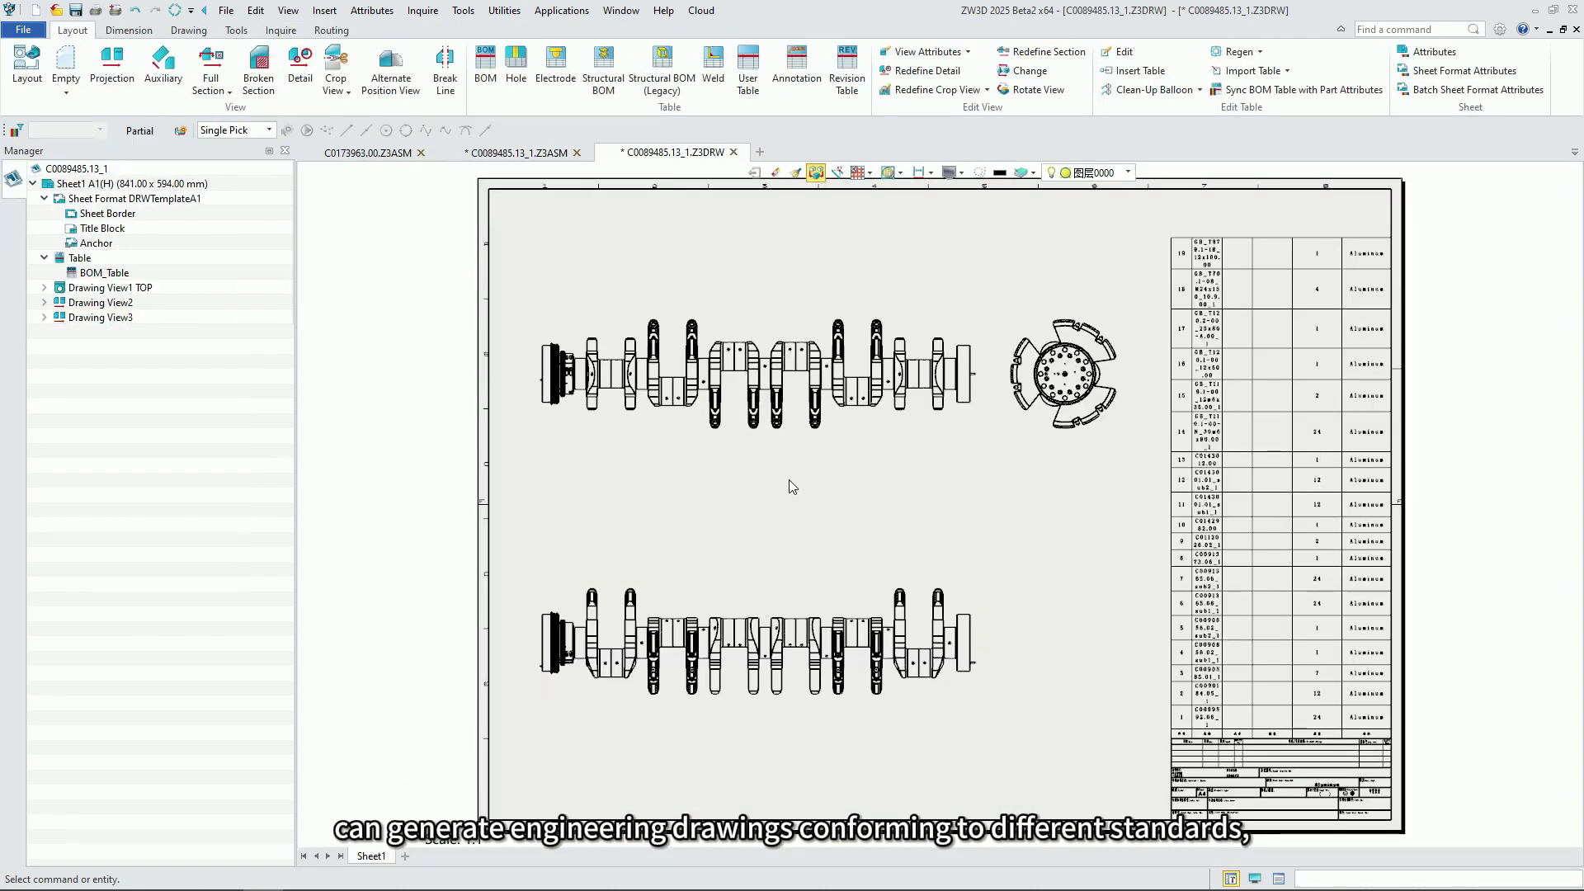
pyautogui.scroll(3, 726, 459)
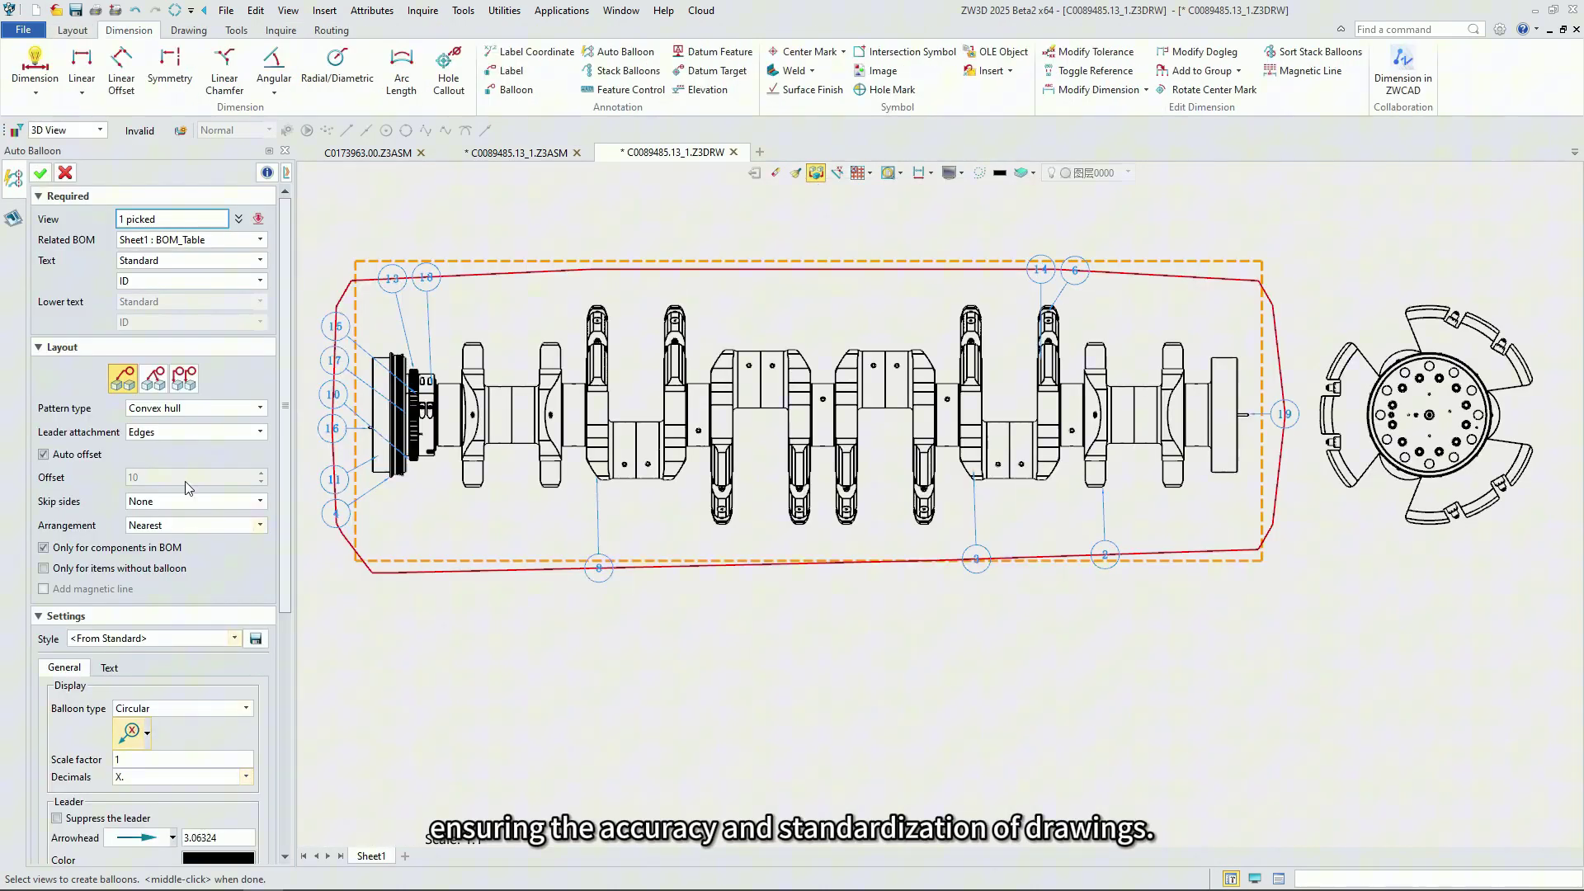
pyautogui.click(40, 173)
pyautogui.scroll(-5, 795, 656)
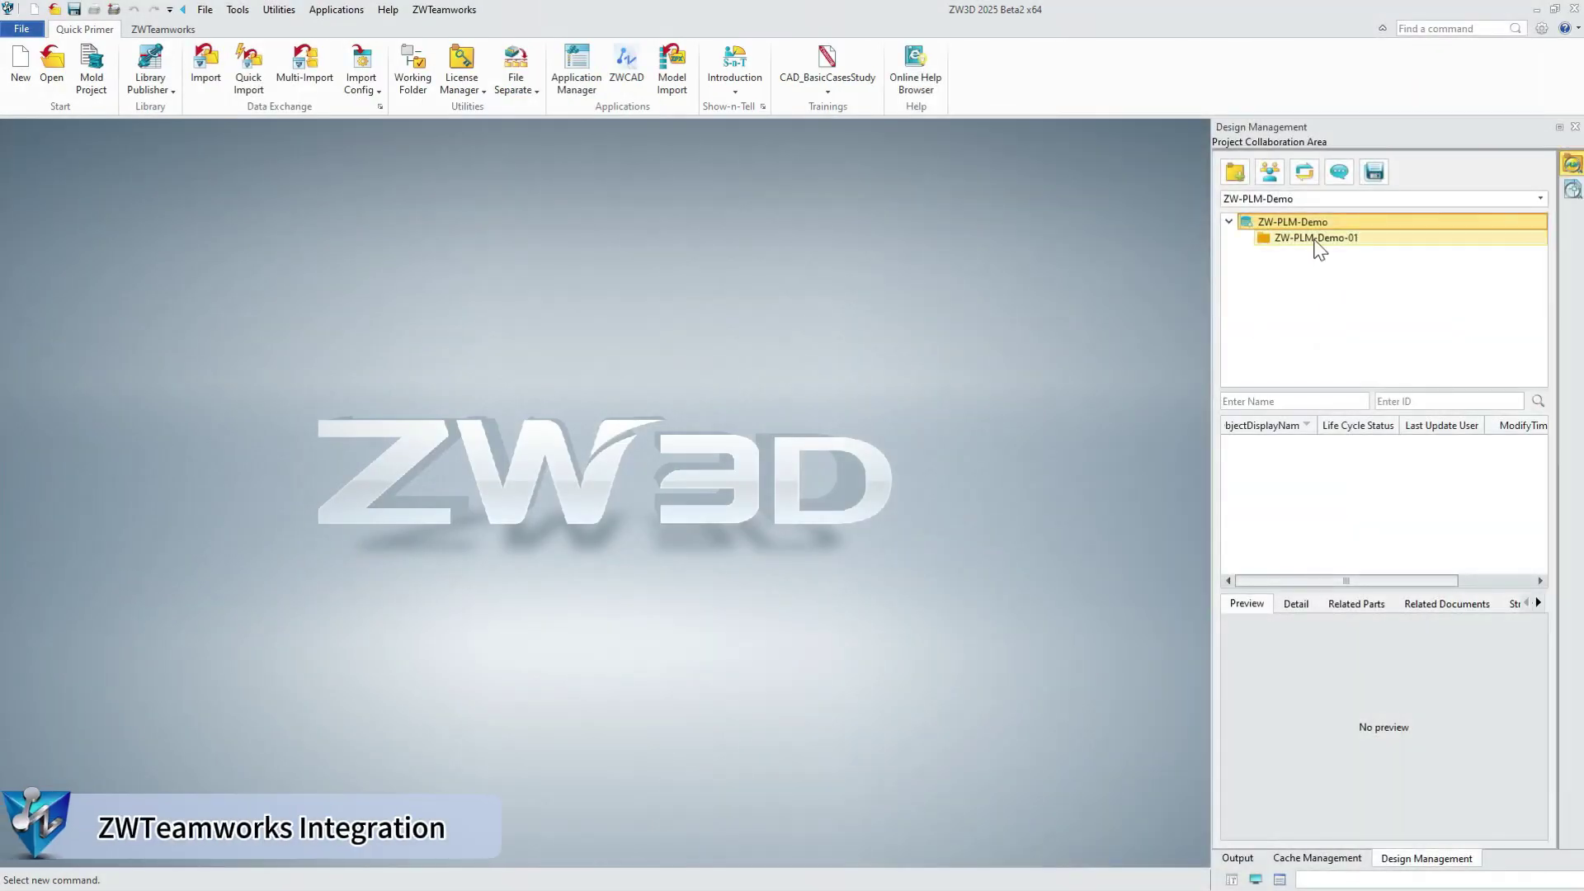
# - Open the connecting-rod design C0091482.12_12 from the ZW-PLM-Demo-01 folder for editing
pyautogui.click(1315, 238)
pyautogui.click(1264, 447)
pyautogui.rightClick(1264, 449)
pyautogui.click(1324, 457)
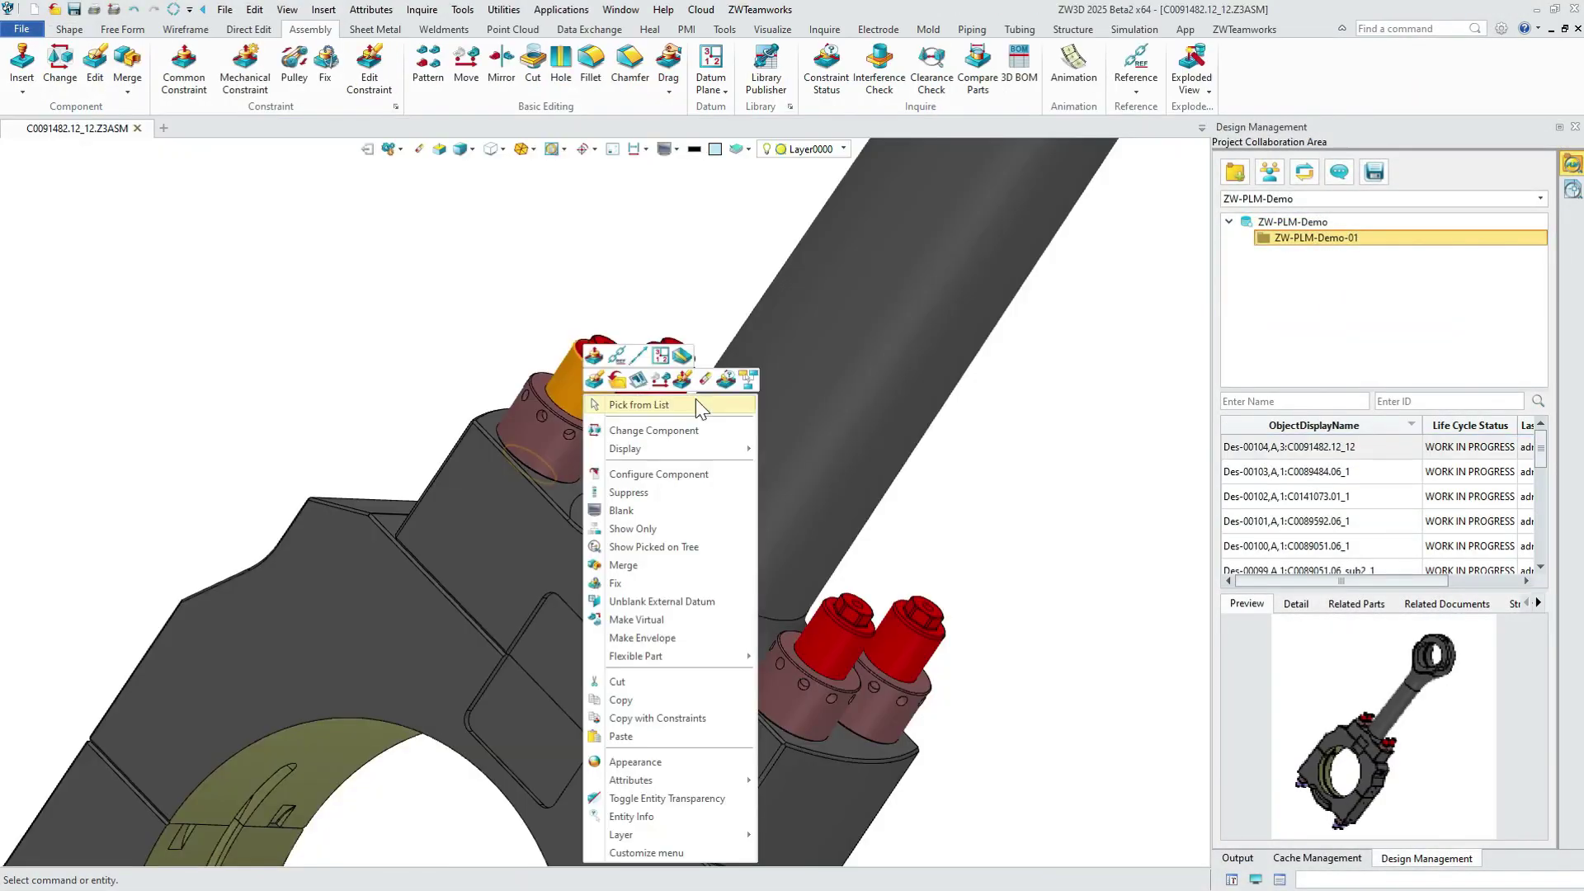
pyautogui.press('Escape')
pyautogui.doubleClick(688, 384)
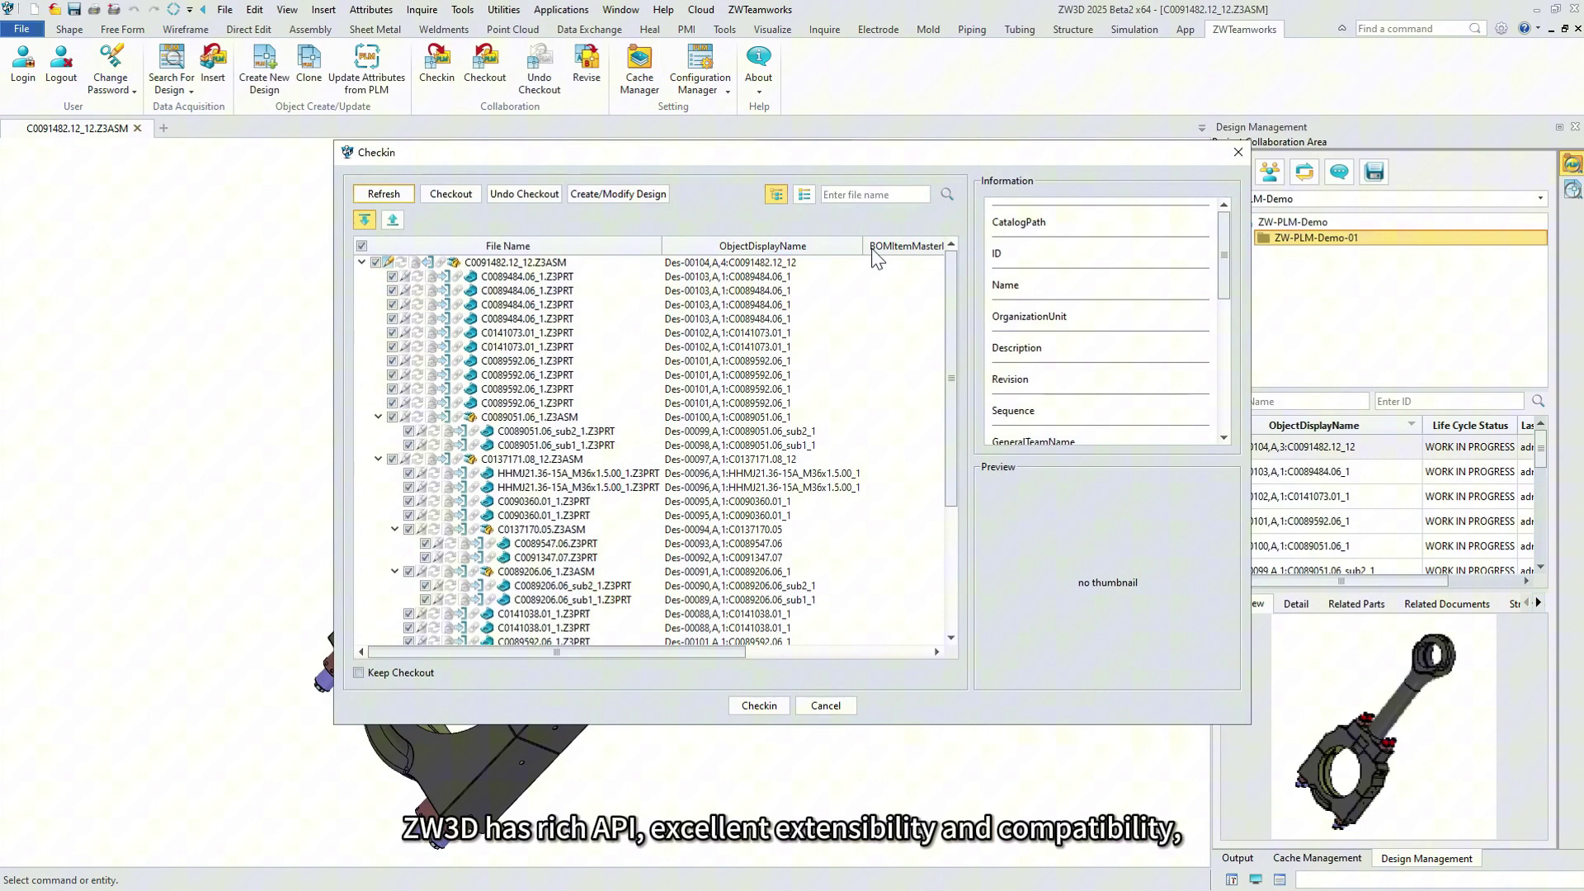
# - Check the assembly and its parts into ZWTeamworks, auto-creating their properties
pyautogui.click(762, 706)
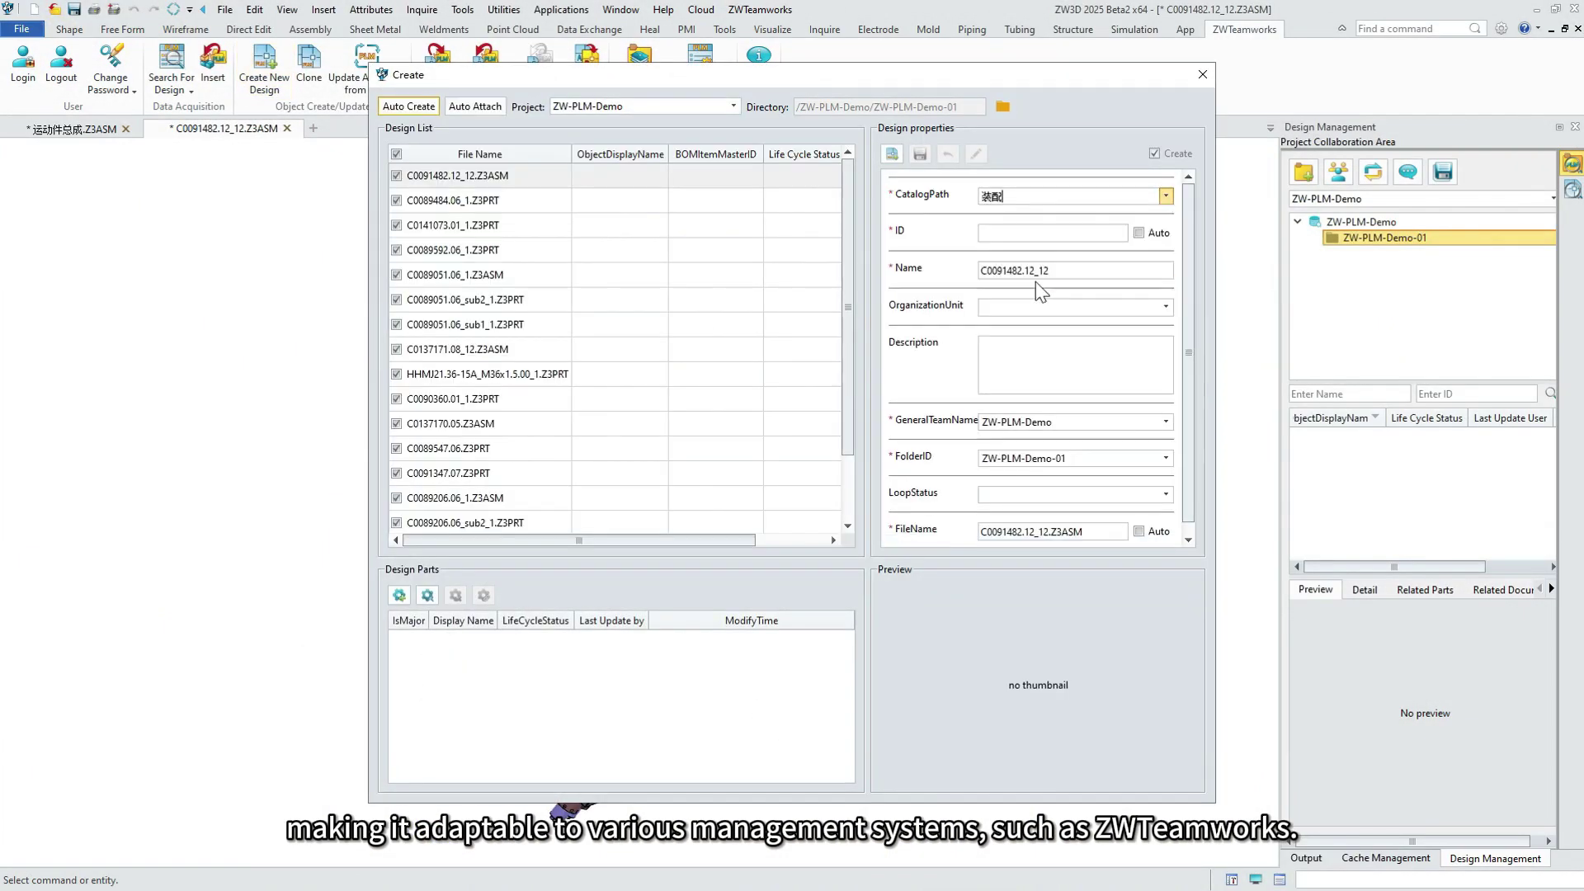
pyautogui.click(1138, 233)
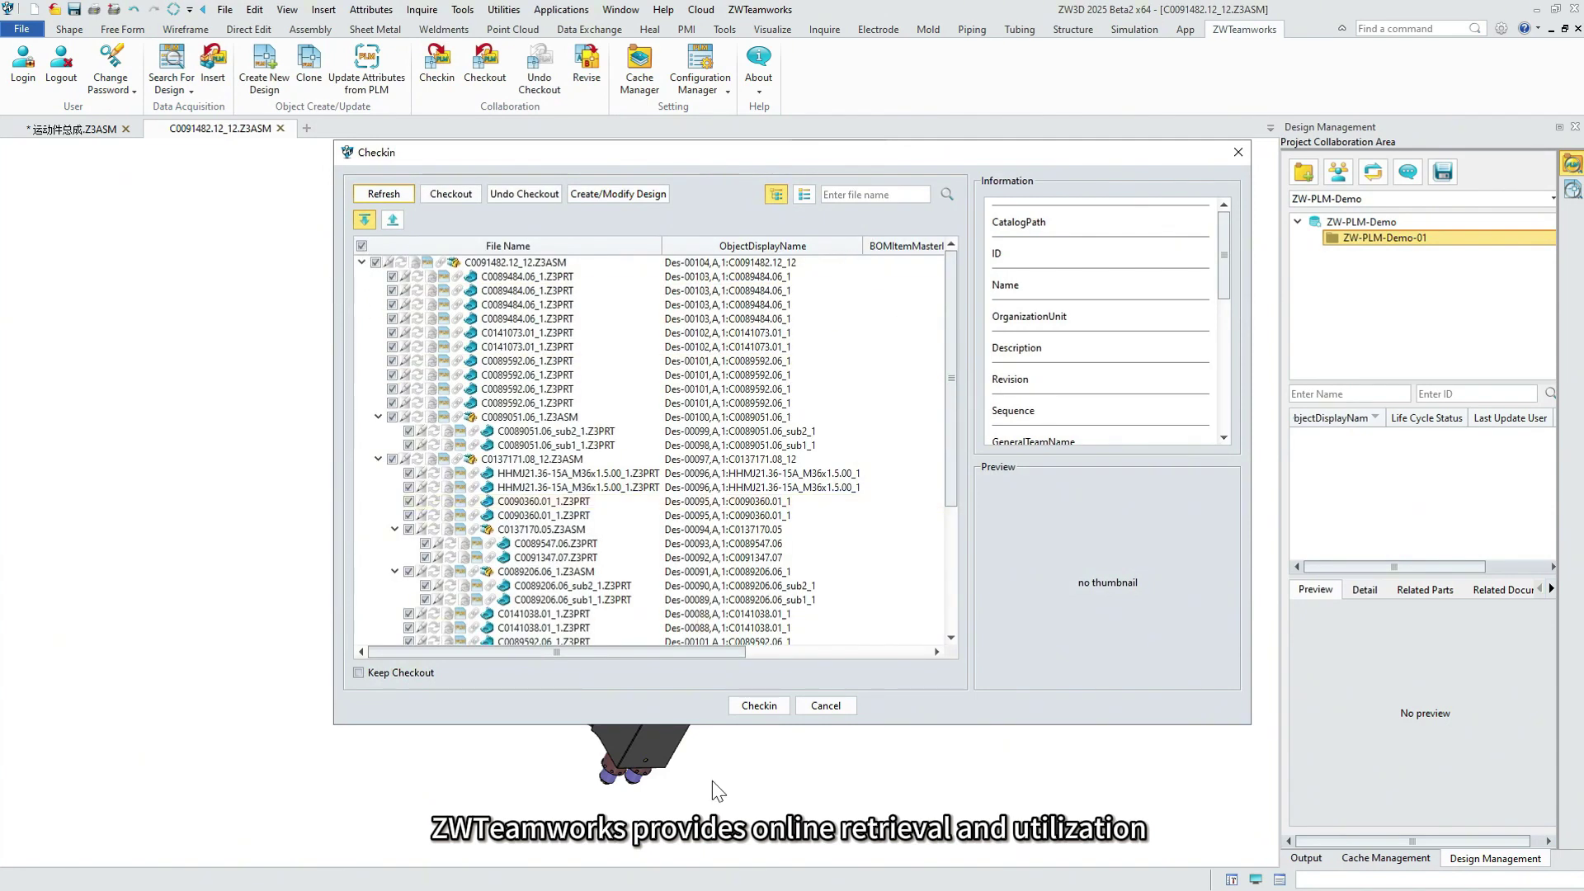
pyautogui.click(757, 707)
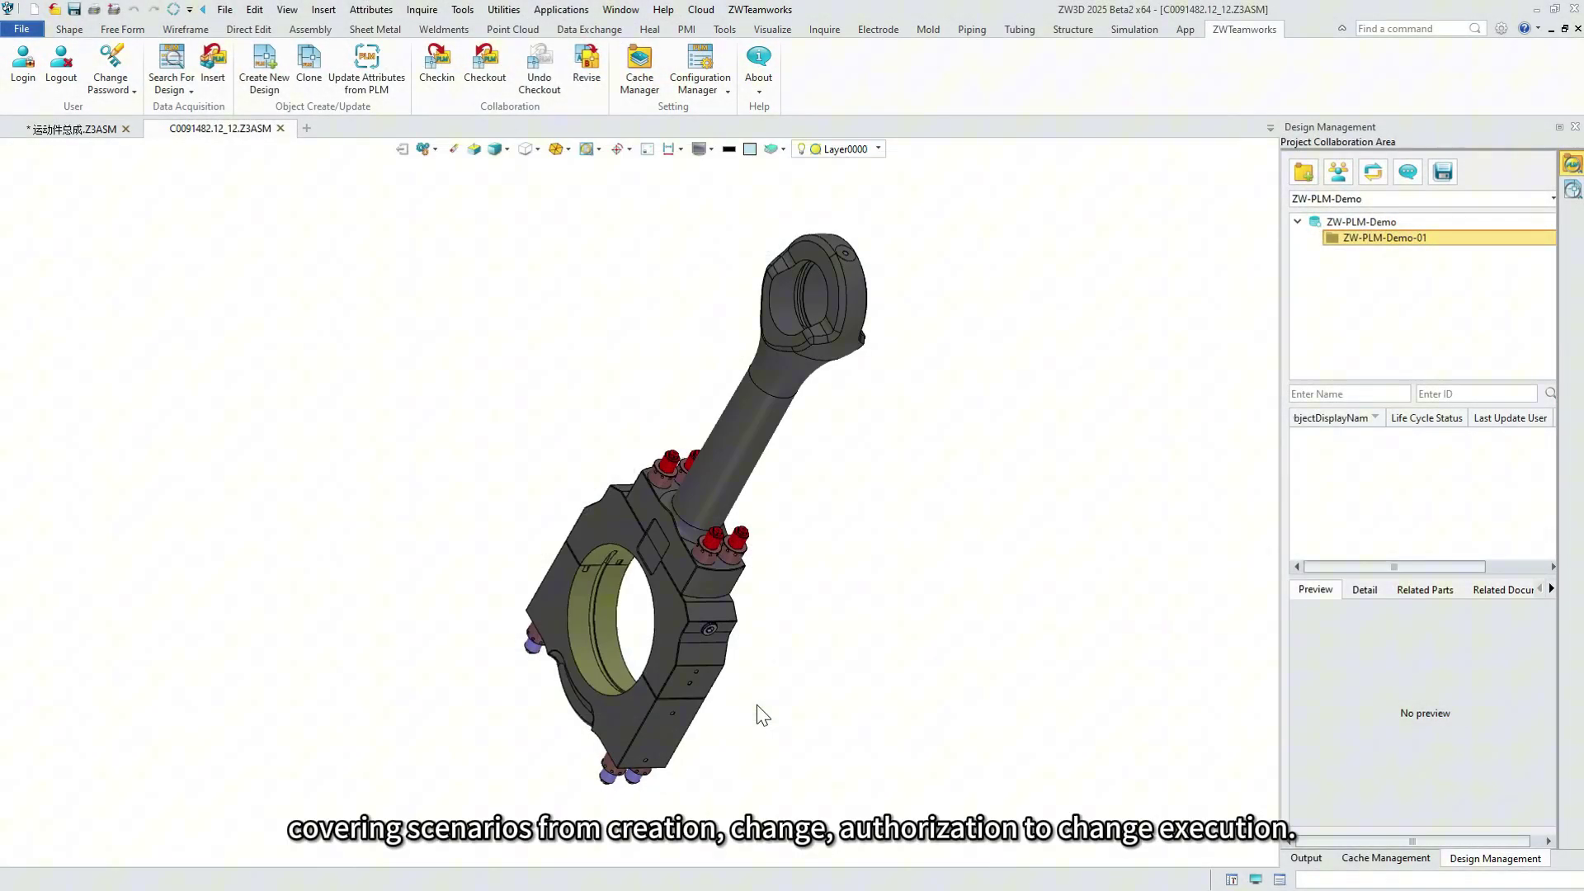
pyautogui.moveTo(615, 364); pyautogui.dragTo(693, 323, button='middle')
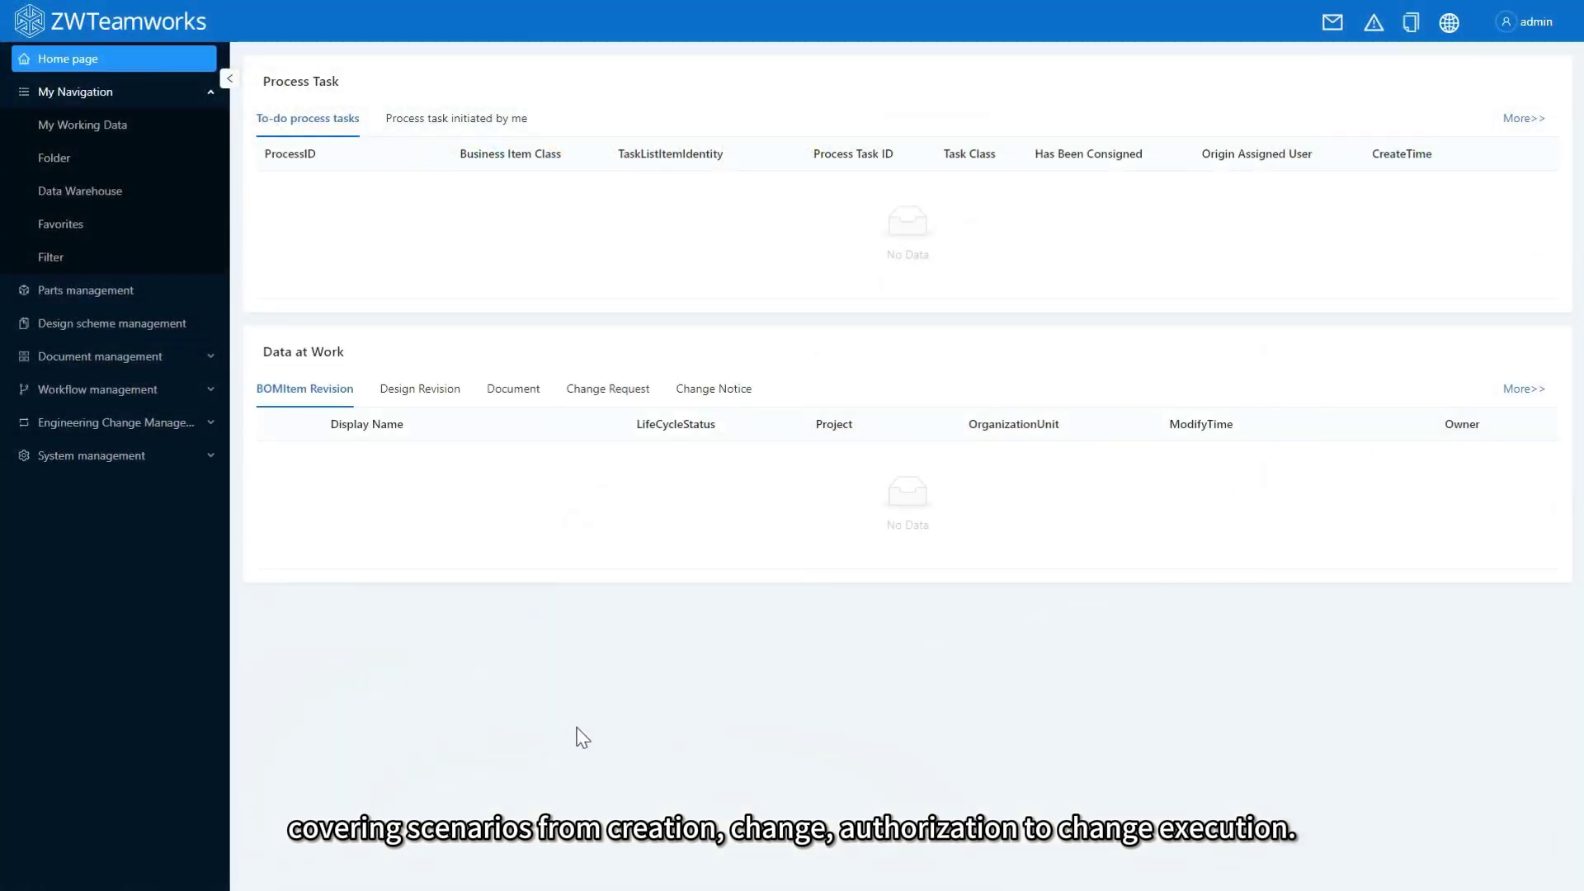
# - Browse ZW-PLM-Demo-01's designs, view Des-00100's child parts, then return to the Folder page
pyautogui.click(54, 158)
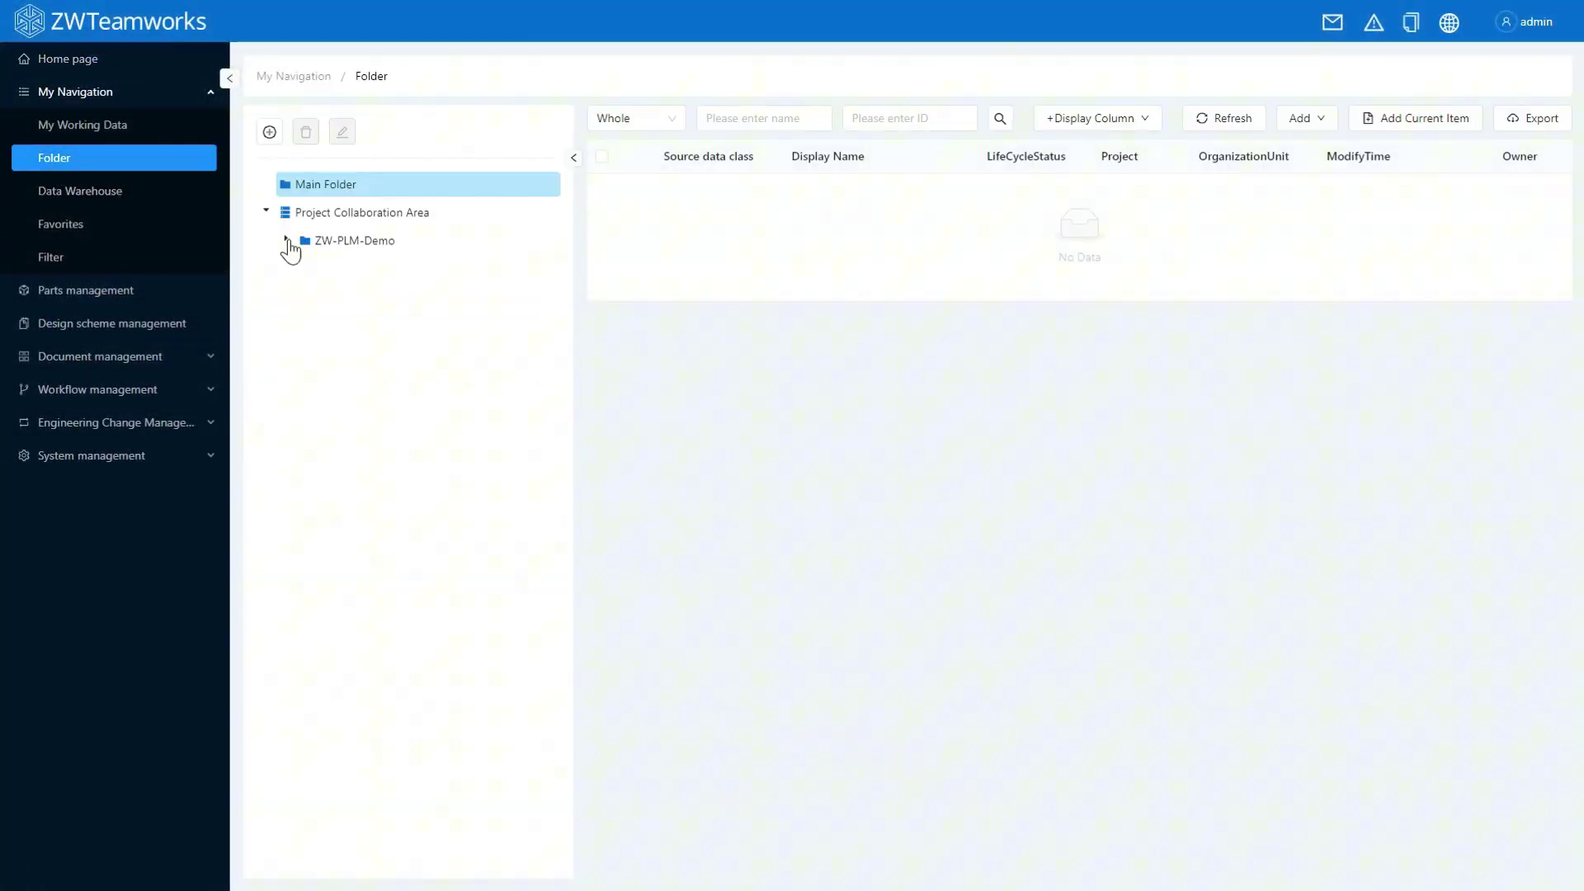
pyautogui.click(285, 239)
pyautogui.click(393, 275)
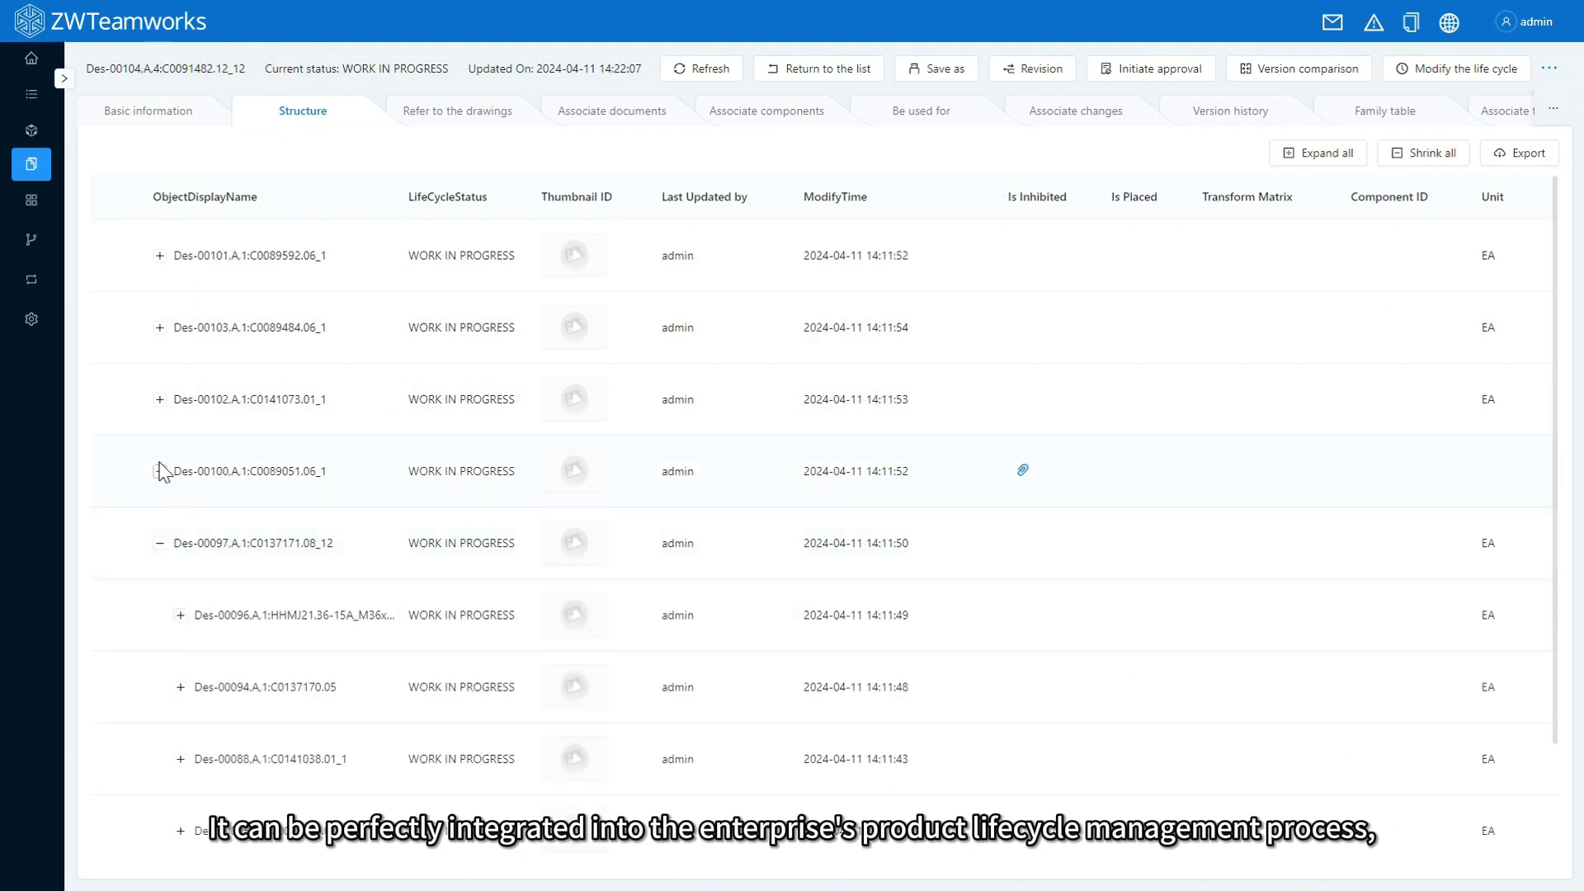
pyautogui.click(159, 473)
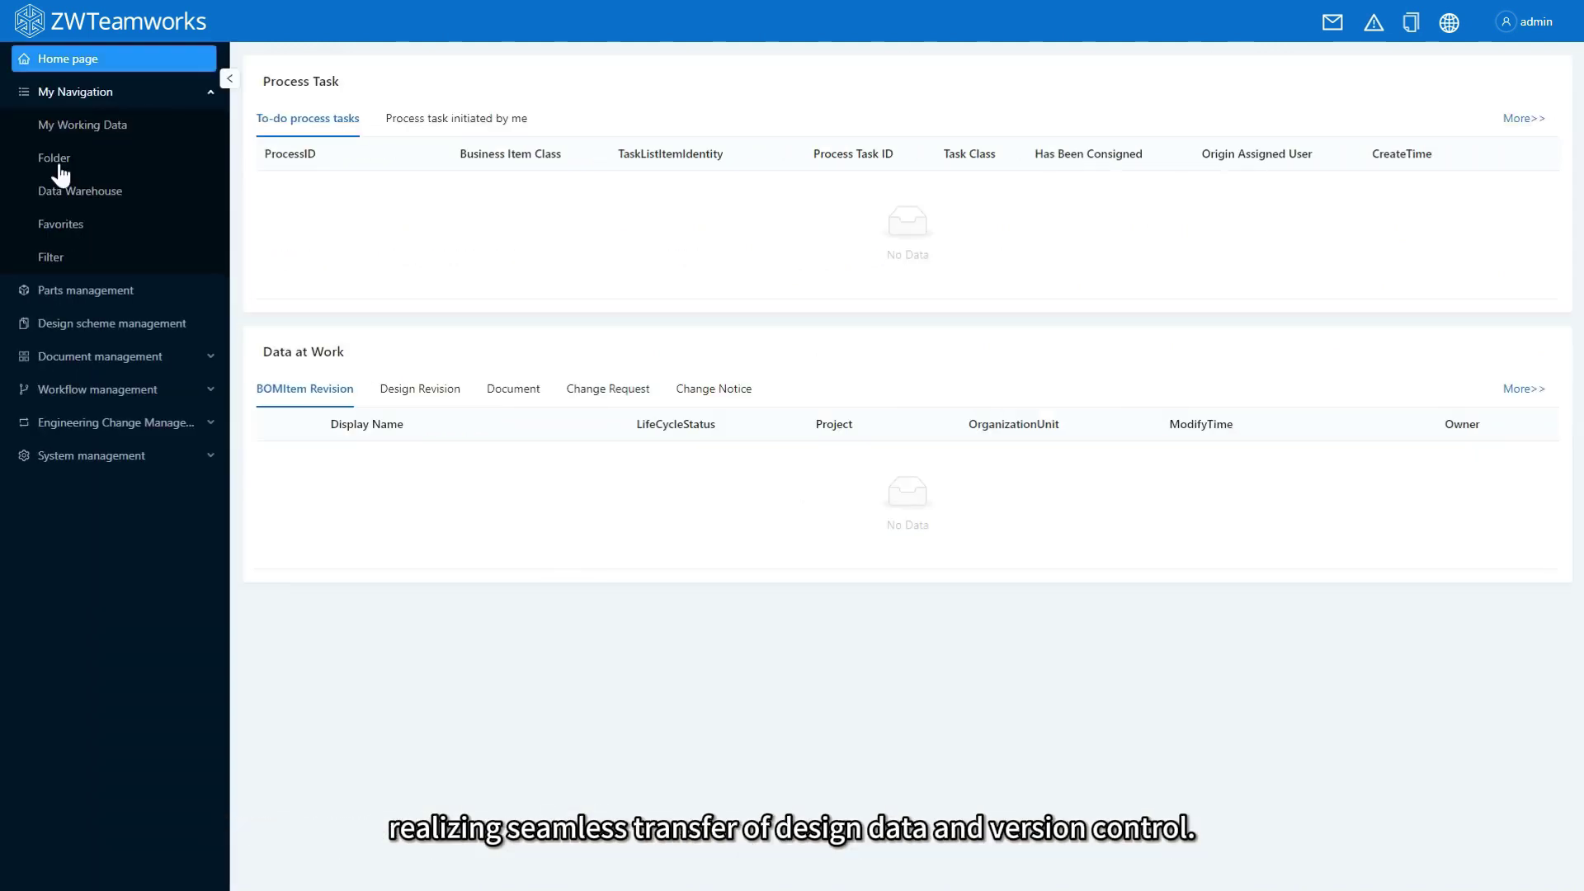
pyautogui.click(54, 160)
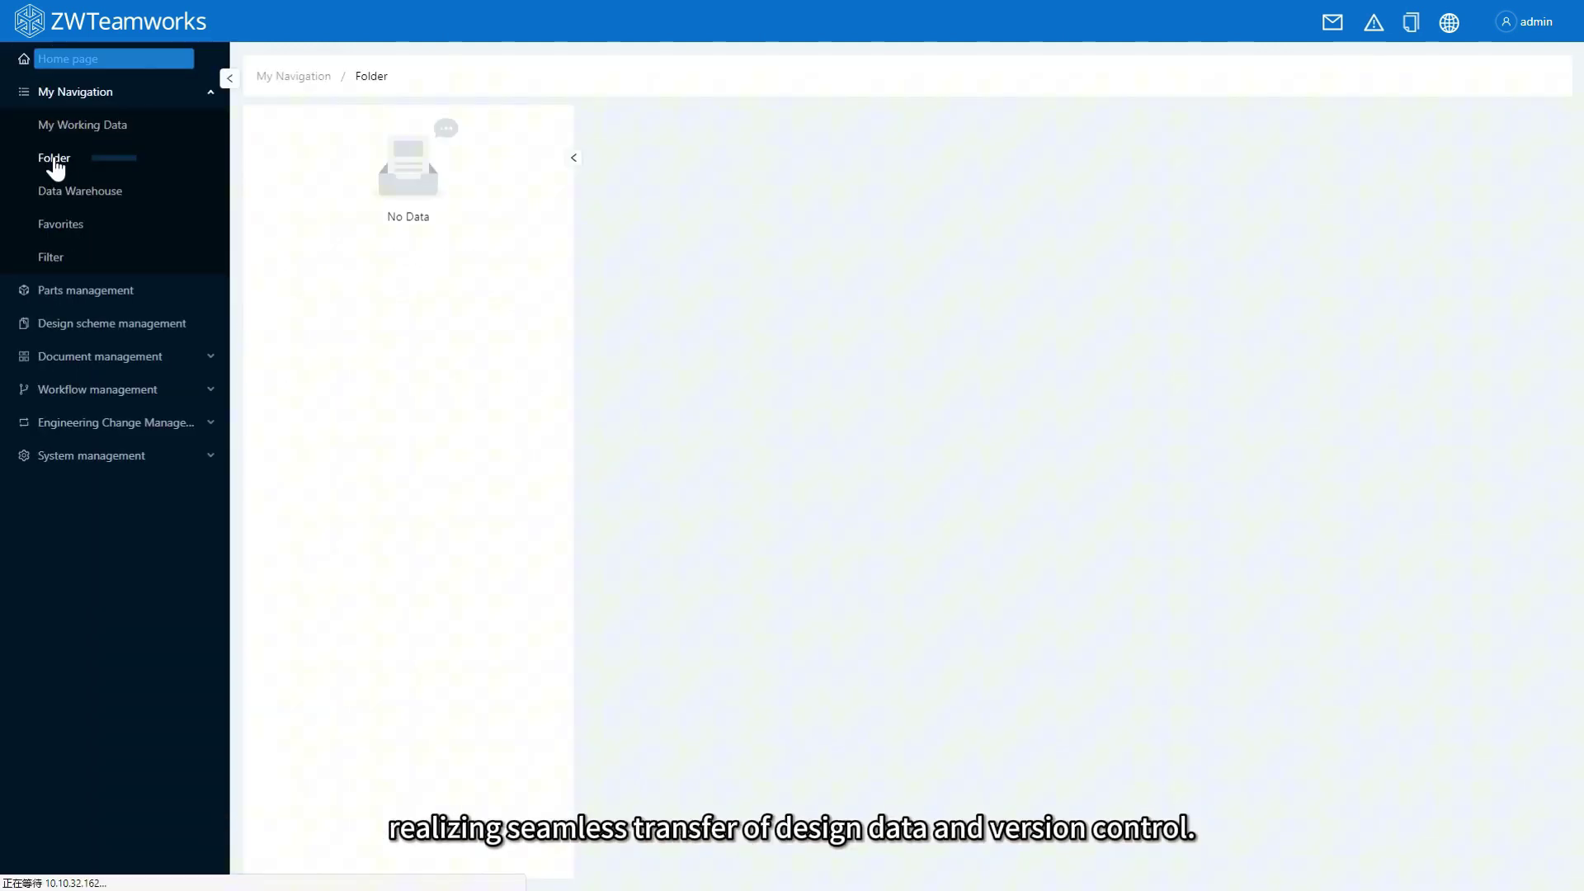
# - Start Des-00104's approval with the admin user as countersigner and approve its first task
pyautogui.click(378, 271)
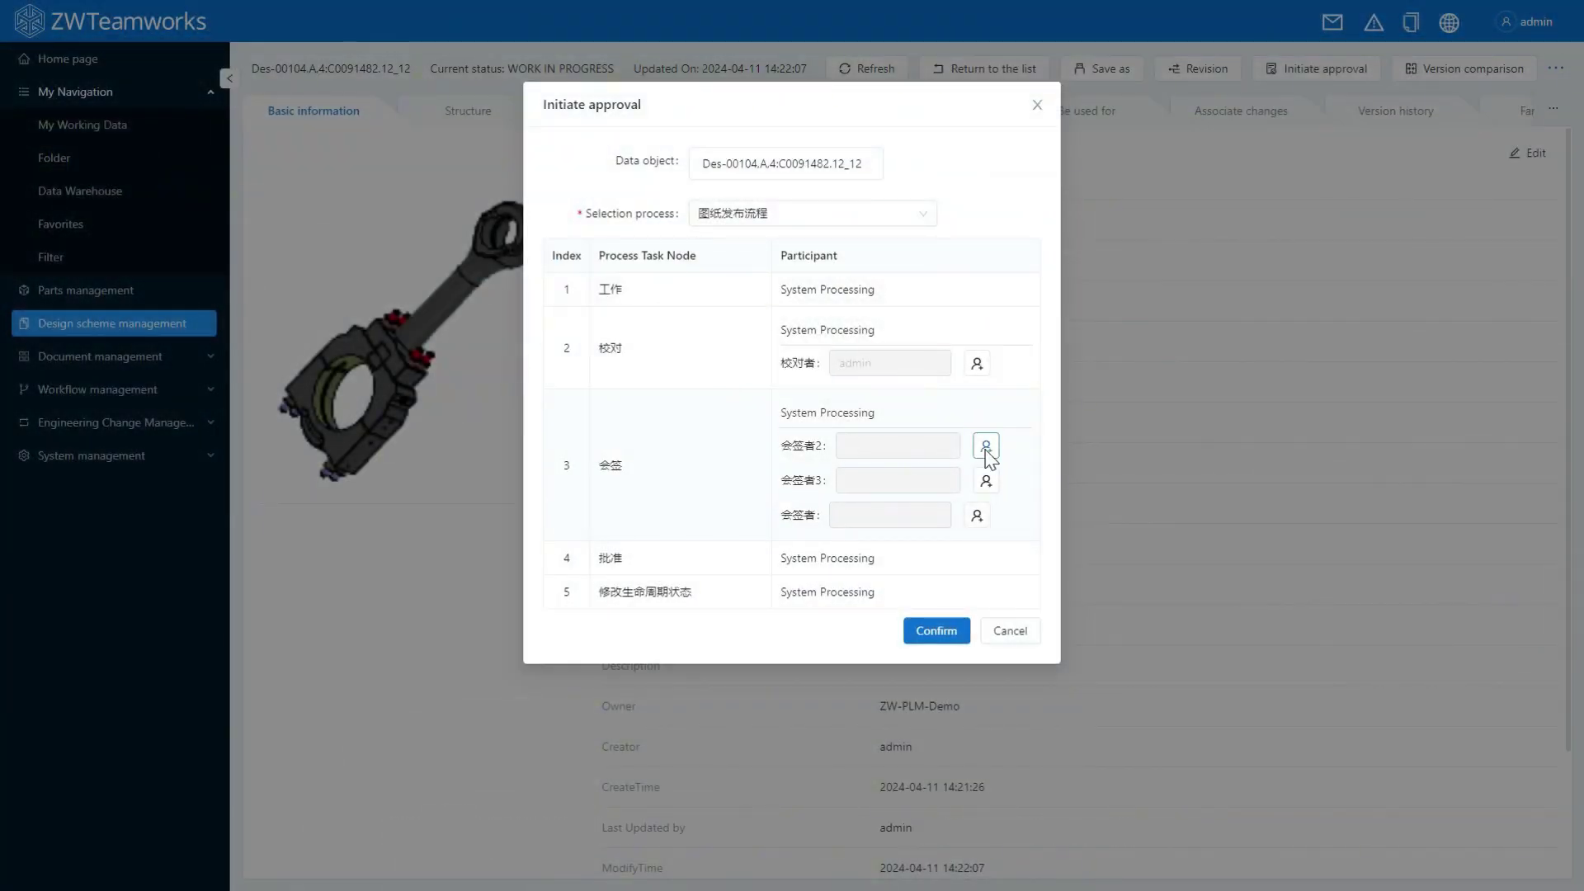
pyautogui.click(985, 451)
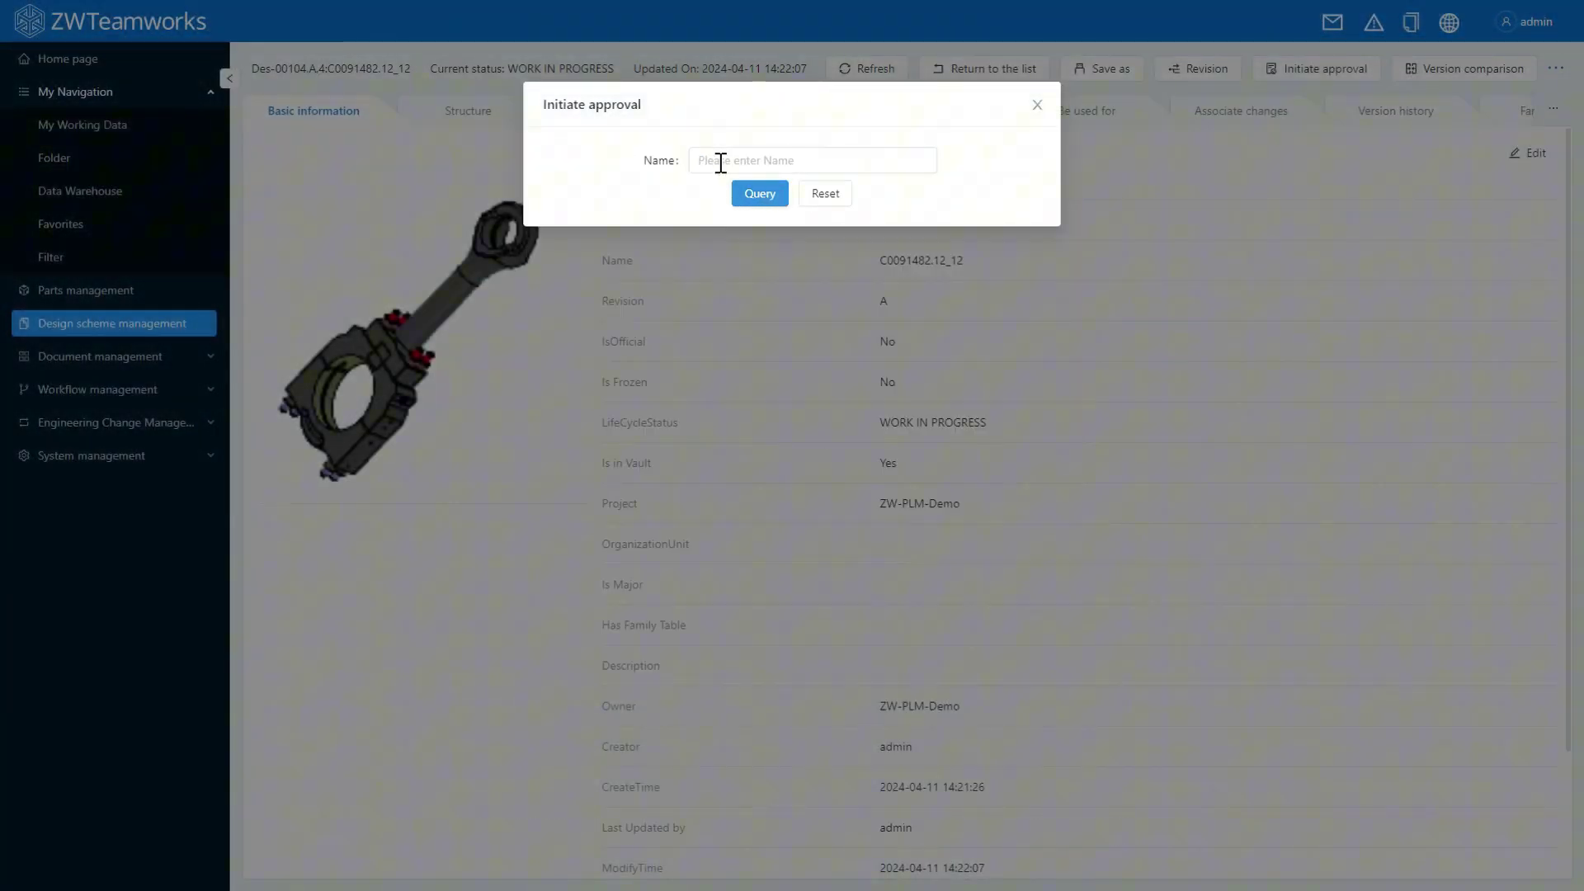
pyautogui.write('admin')
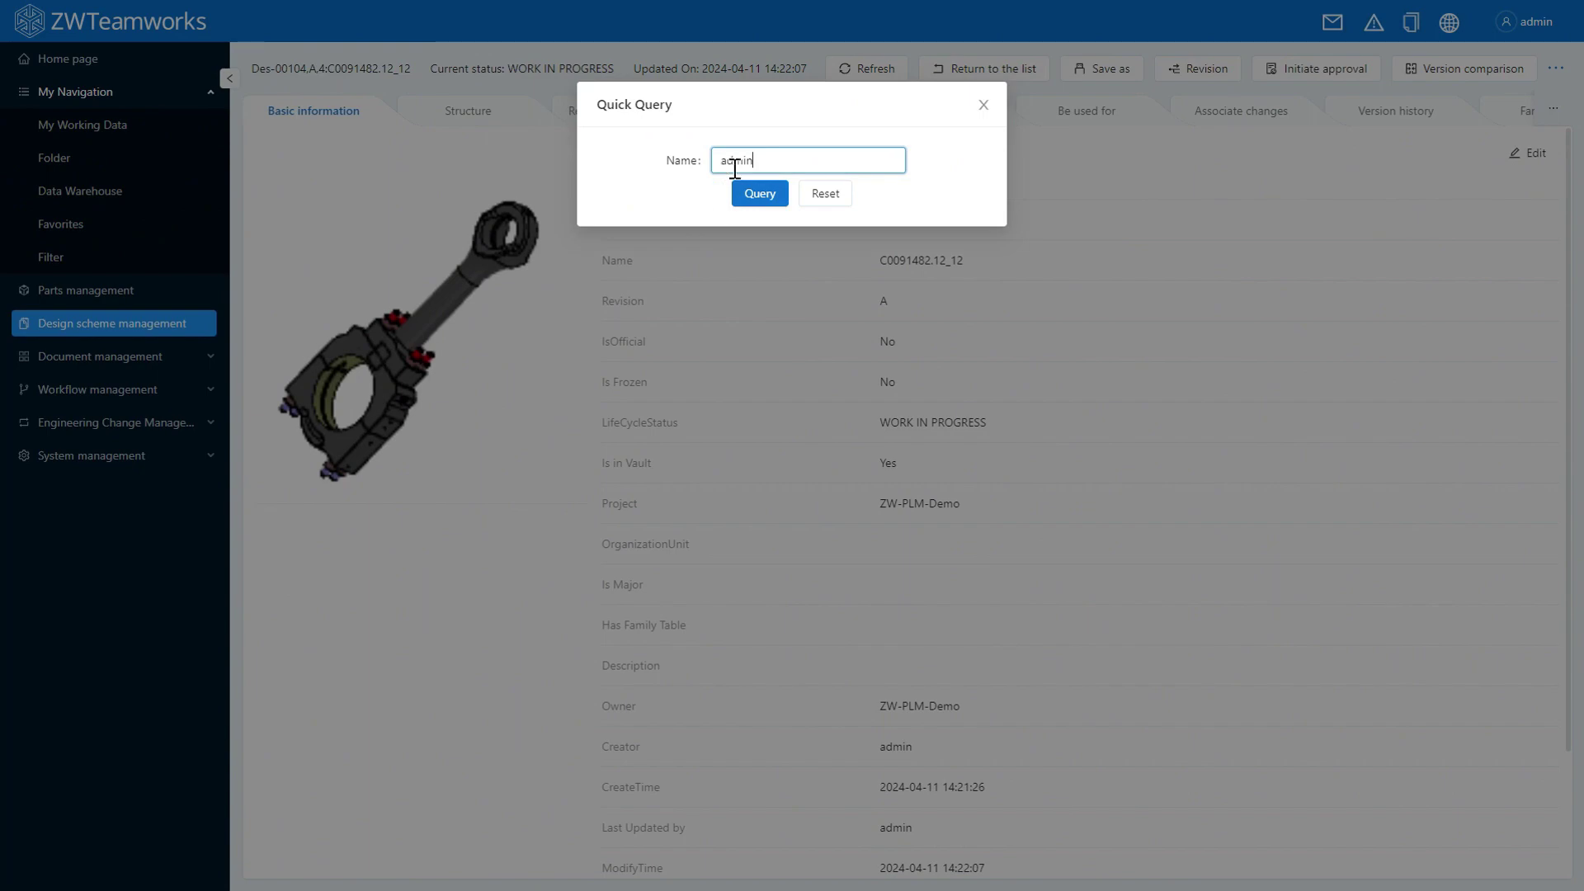
pyautogui.click(757, 195)
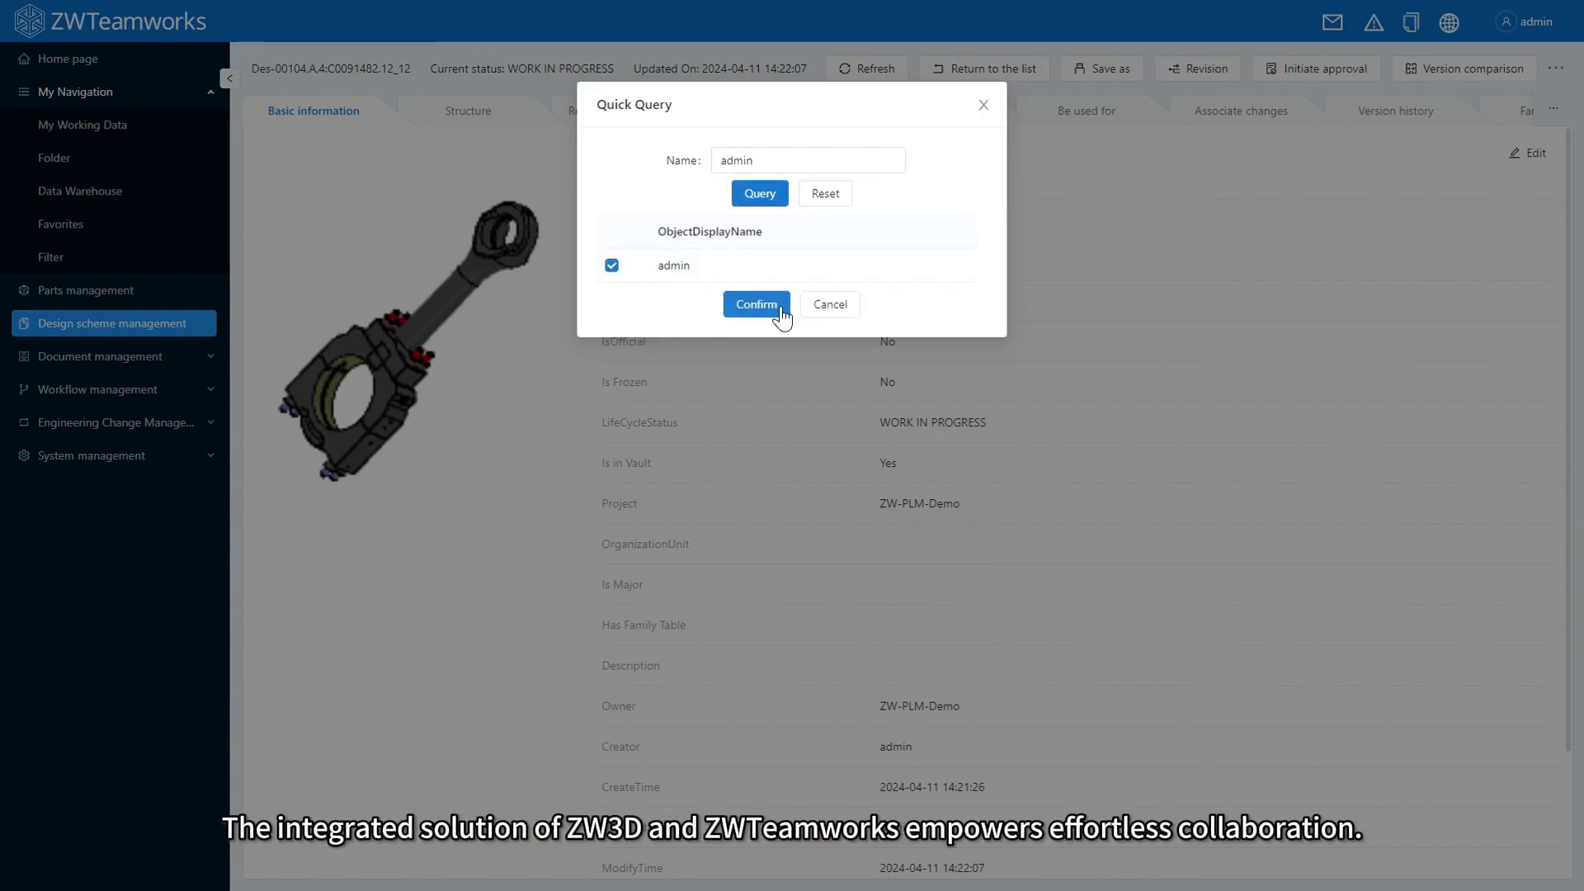
pyautogui.click(780, 312)
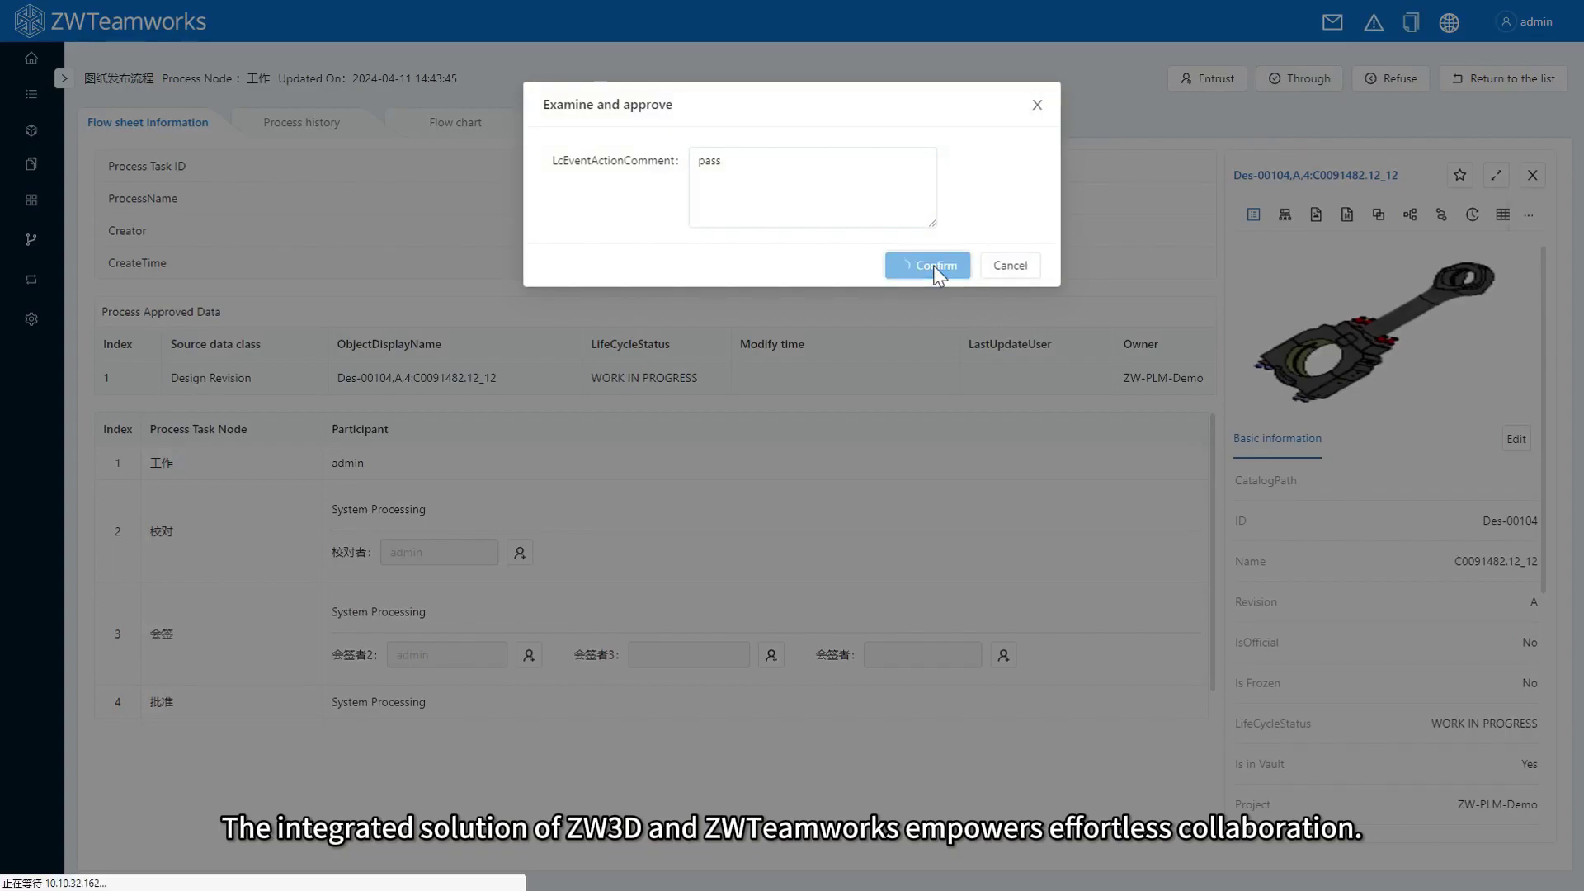
pyautogui.click(935, 265)
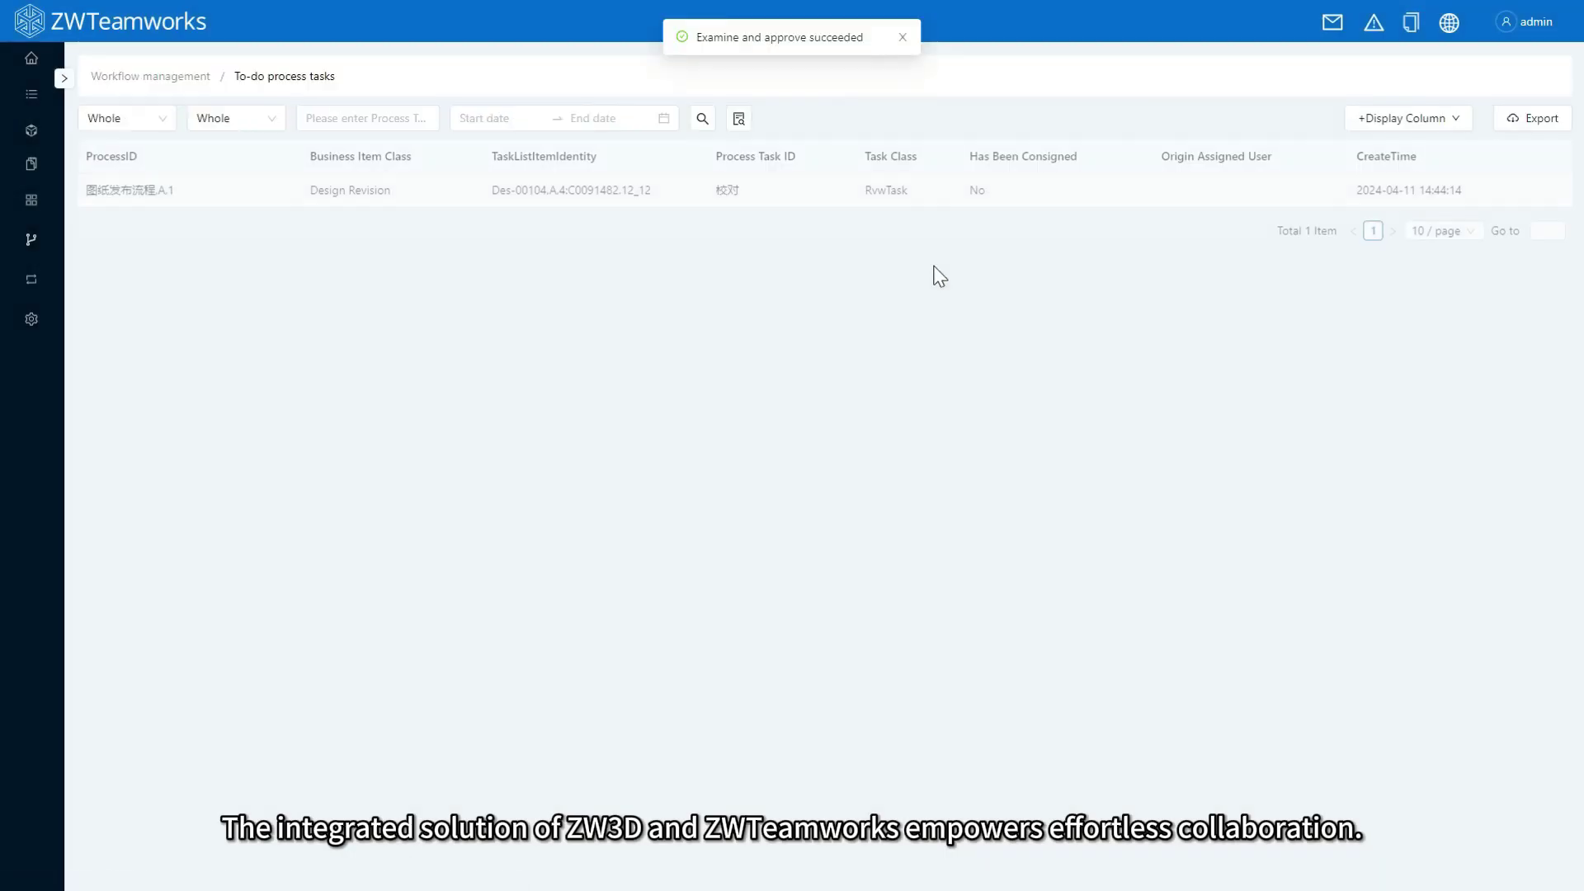